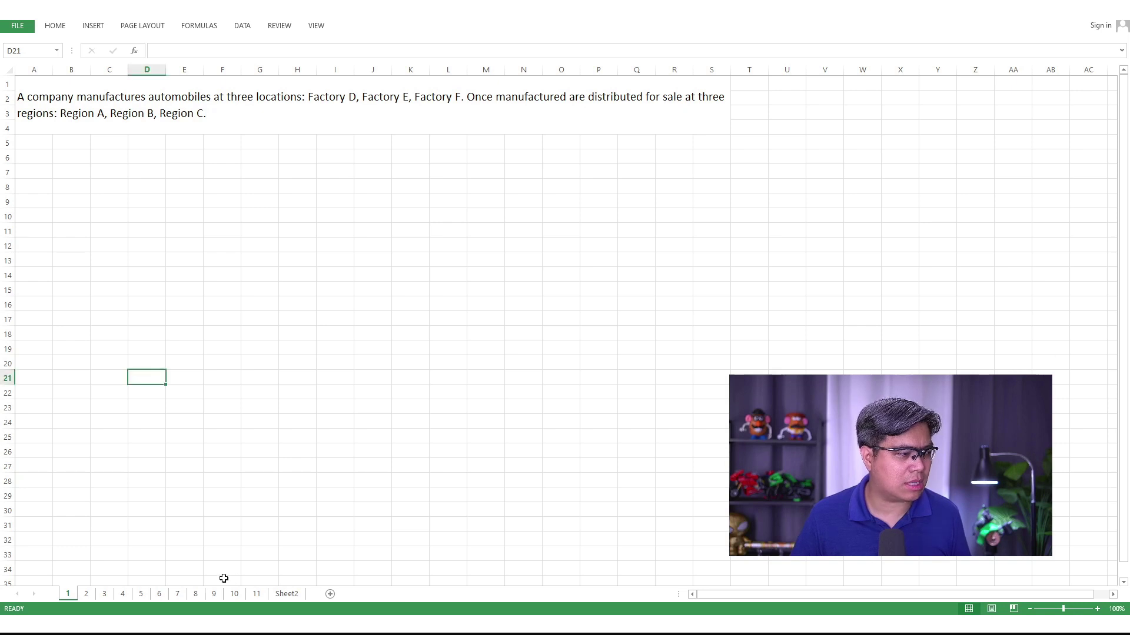
- Open sheet 2 and review each factory's supply and each region's demand in the transportation problem
click(88, 594)
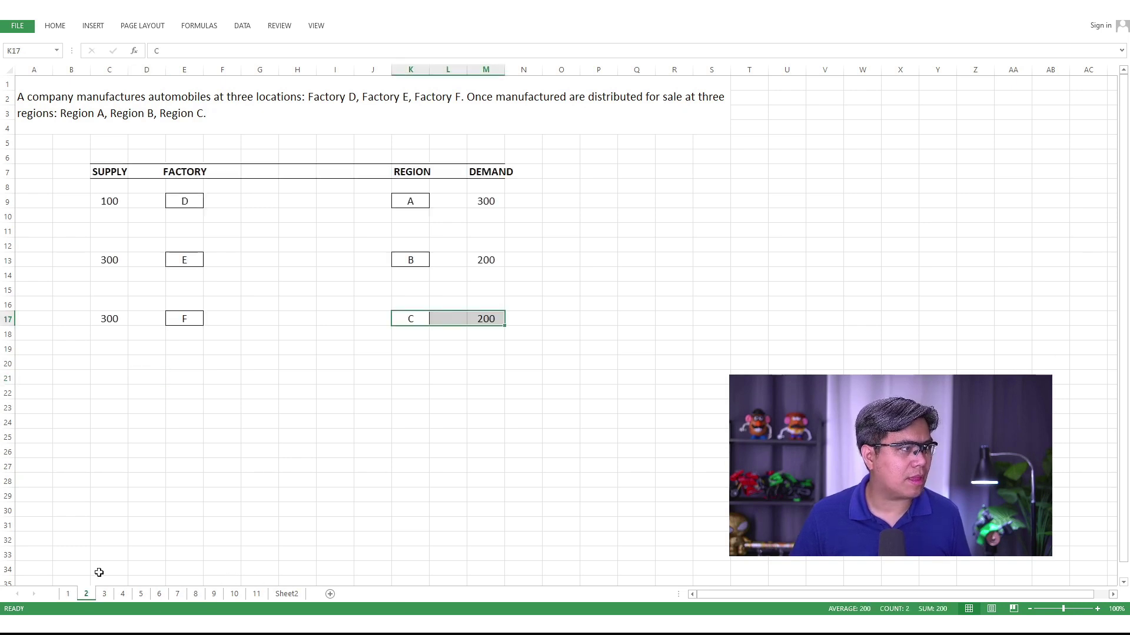
drag(102, 200, 171, 196)
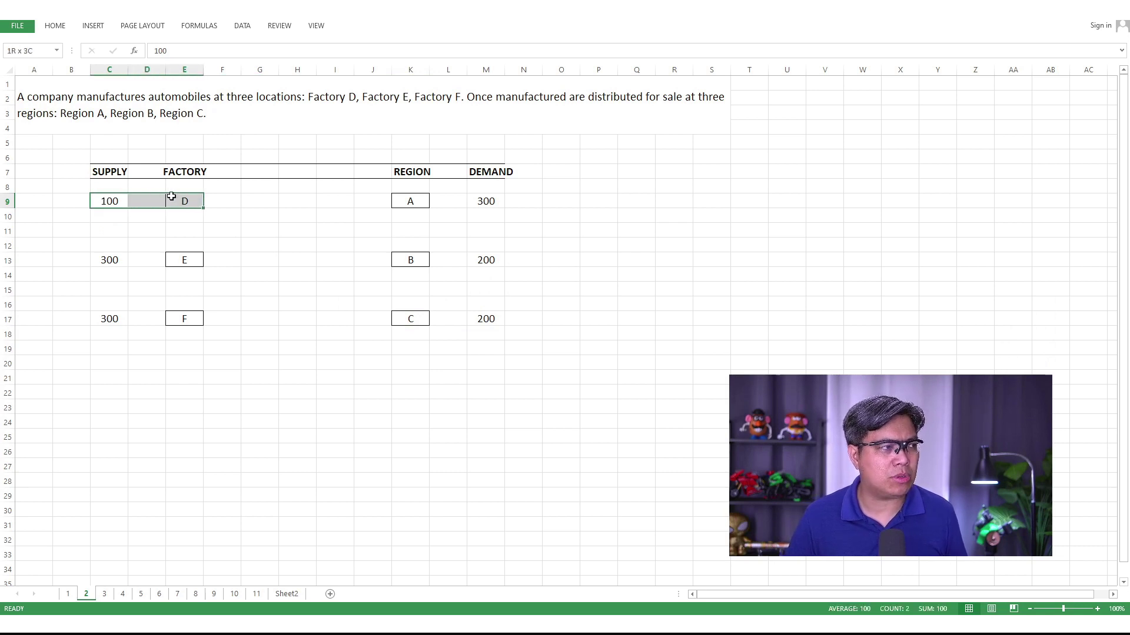
drag(101, 259, 179, 260)
drag(101, 318, 183, 318)
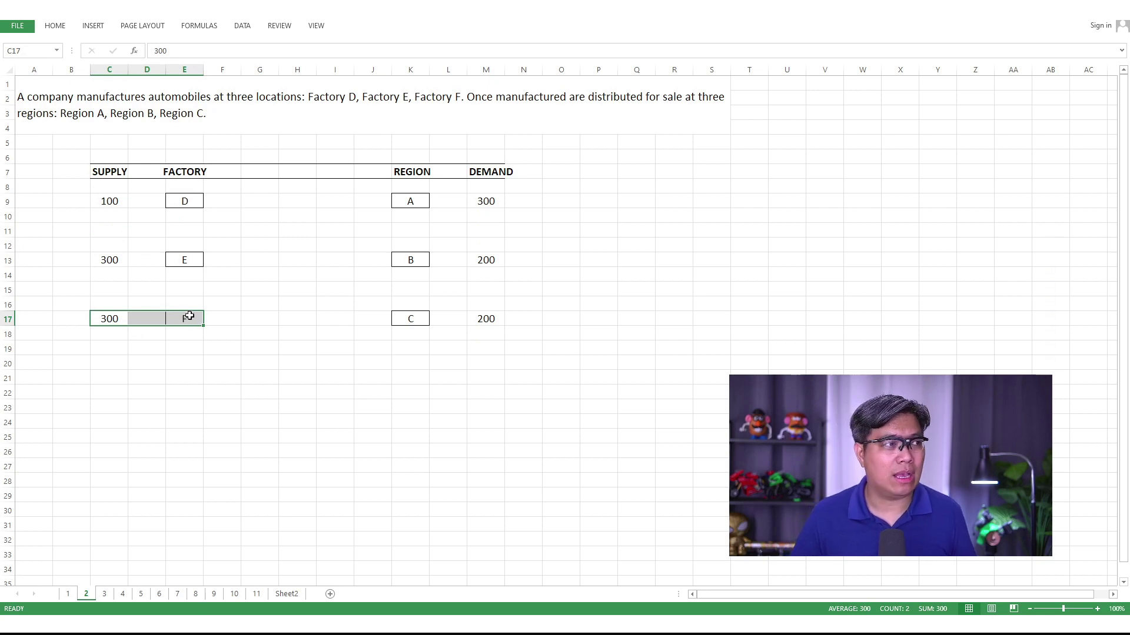
drag(404, 200, 492, 201)
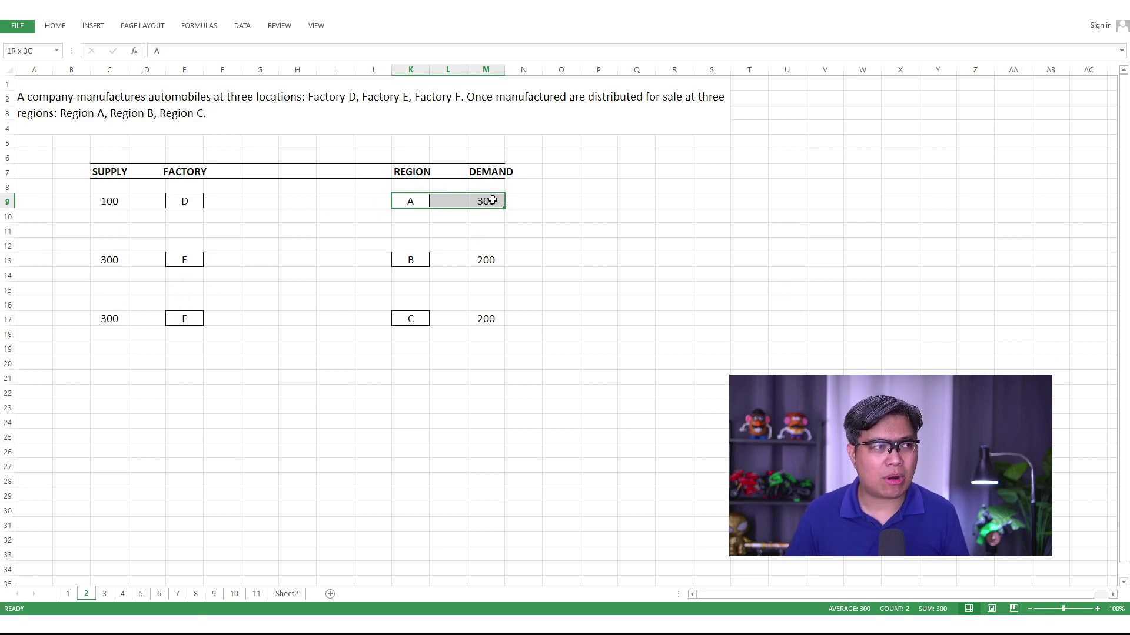
drag(411, 260, 501, 265)
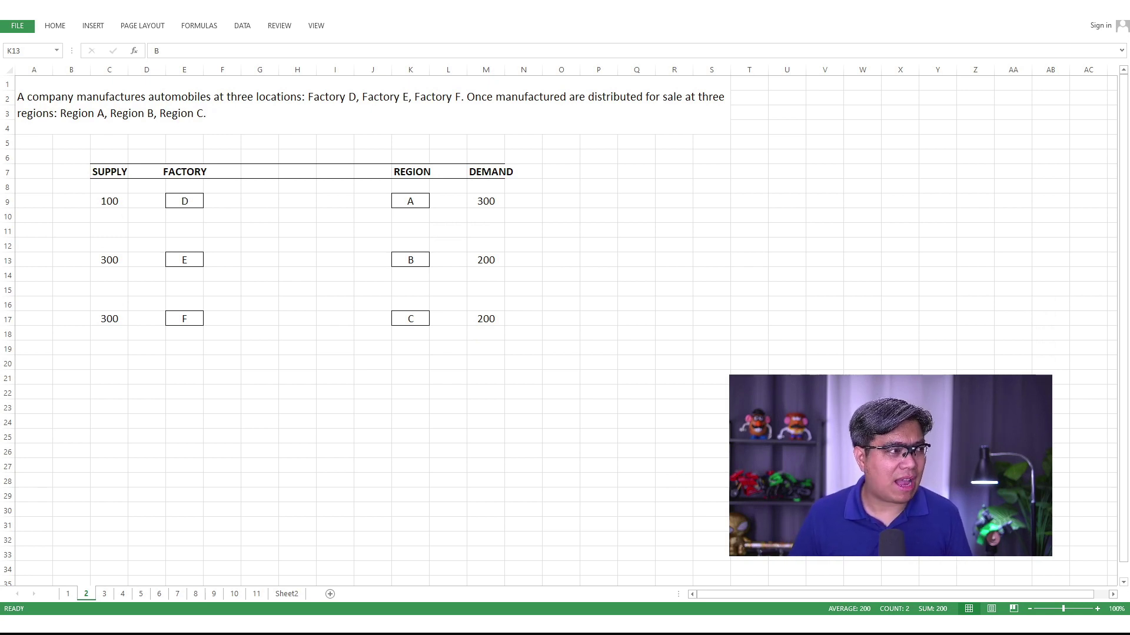
key(alt+Tab)
- Examine the per-unit shipping costs between factories and regions on sheets 3 and 4
click(105, 594)
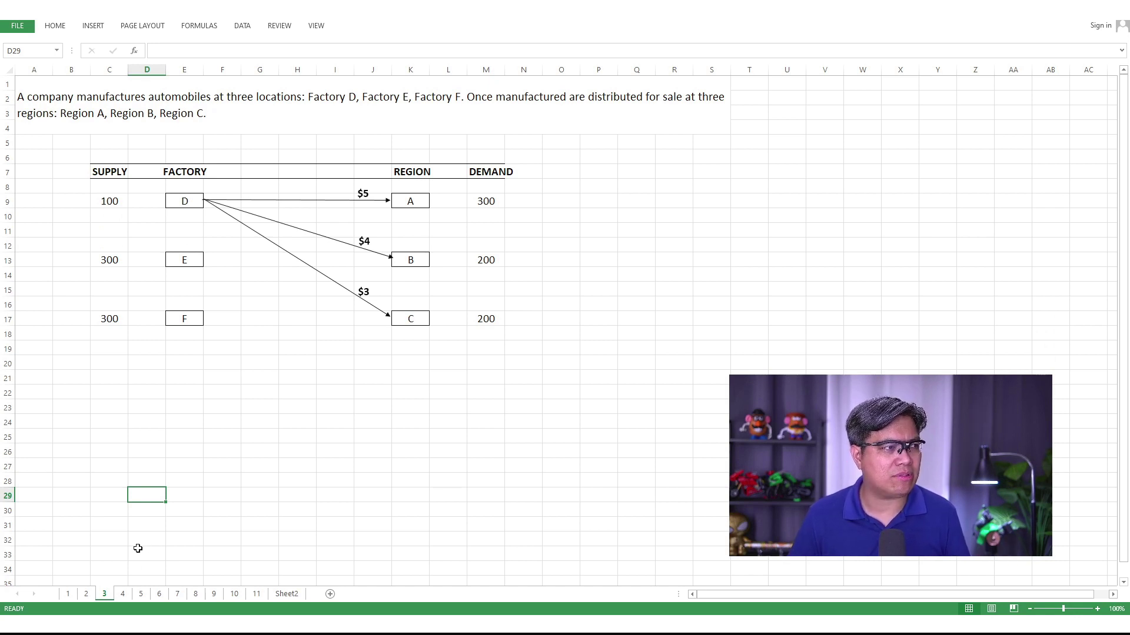
click(123, 594)
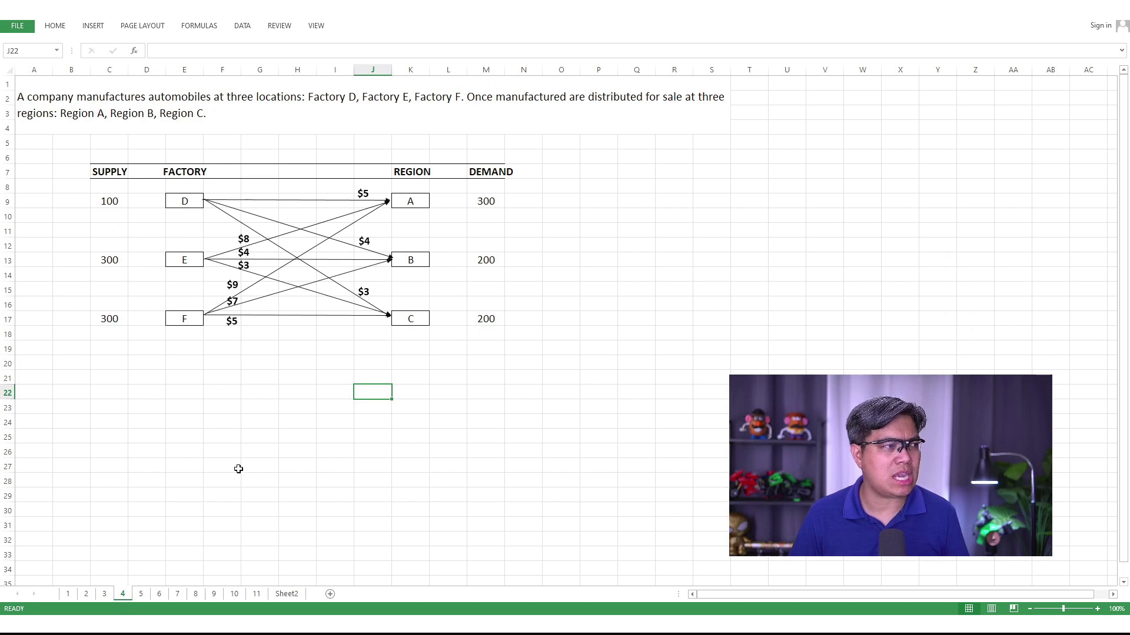
click(256, 594)
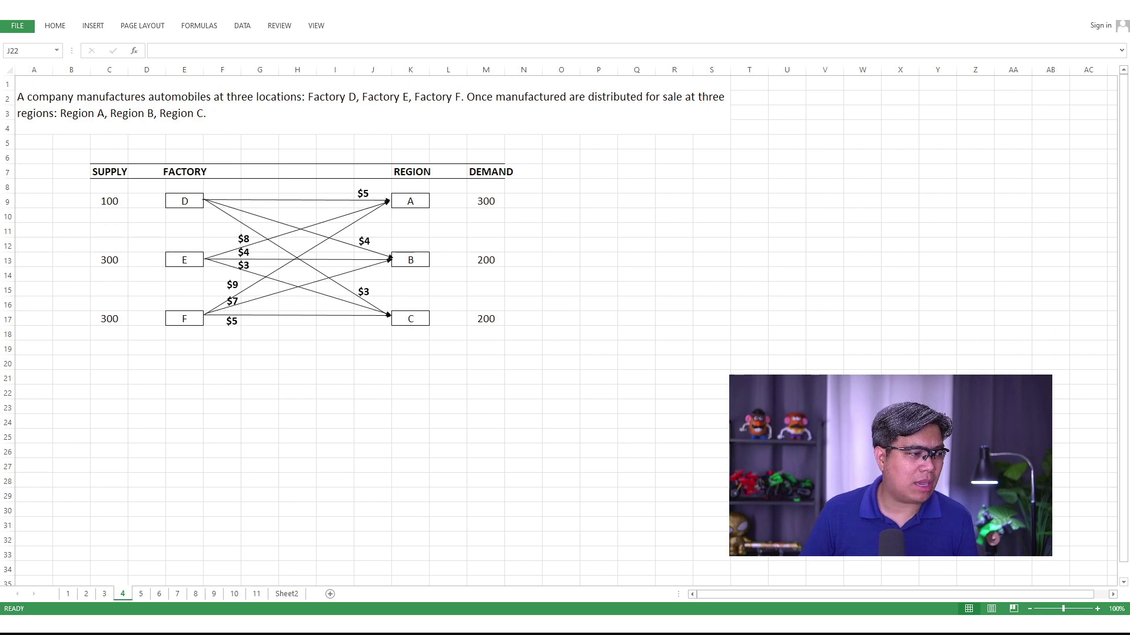
- Open sheet 5 and review the Xij variable definition together with the index numbers assigned to the factories and regions
click(140, 594)
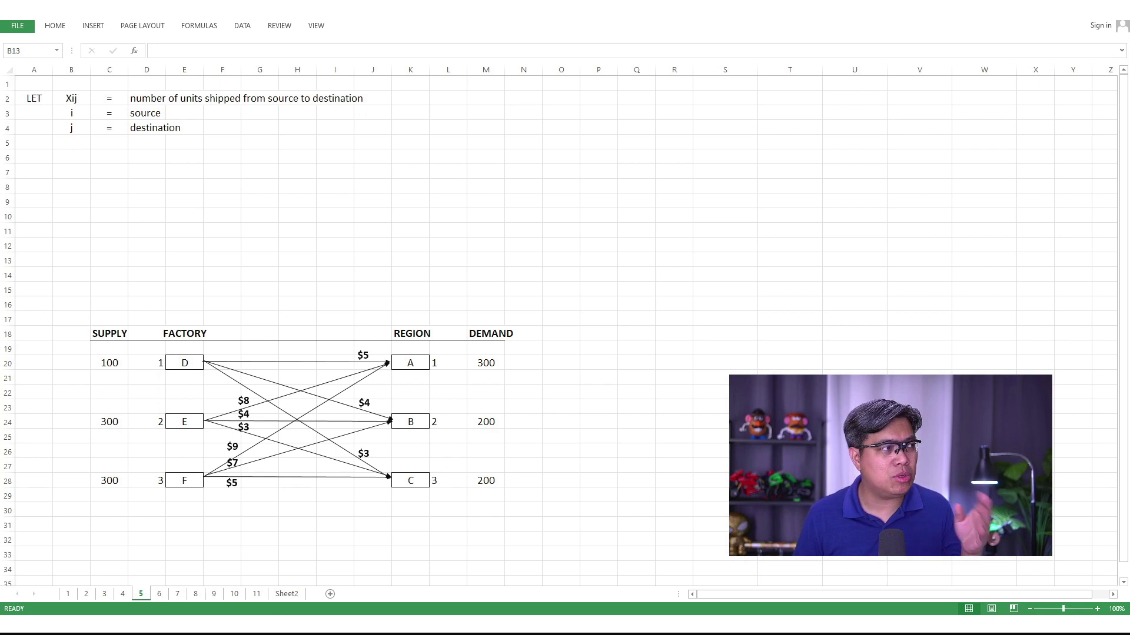
drag(71, 99, 358, 101)
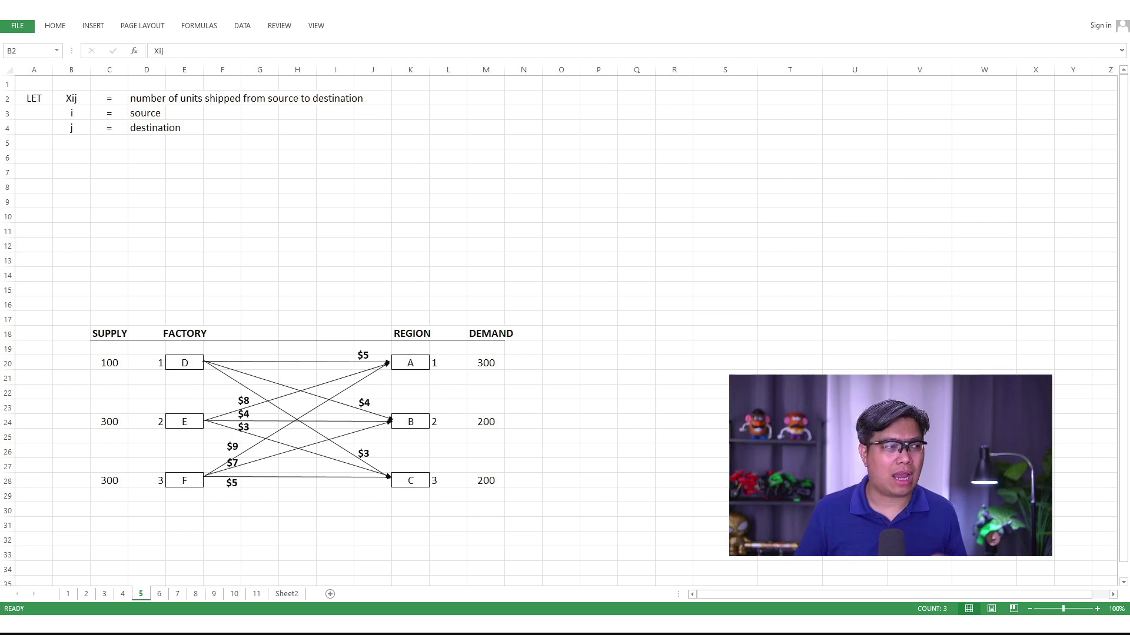
click(177, 363)
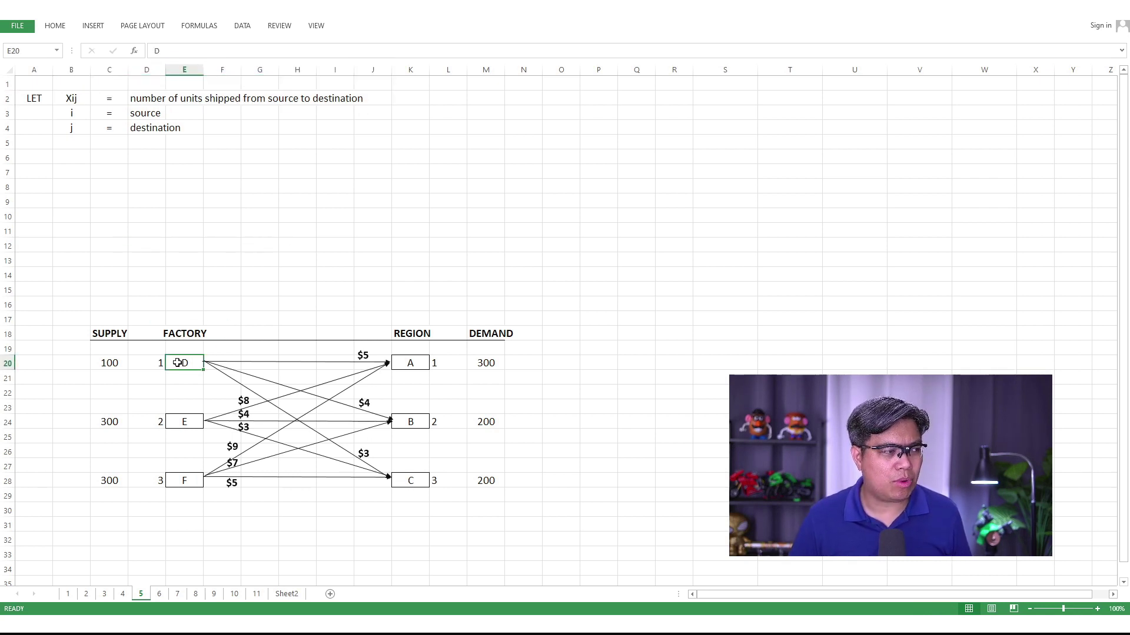
drag(177, 363, 182, 478)
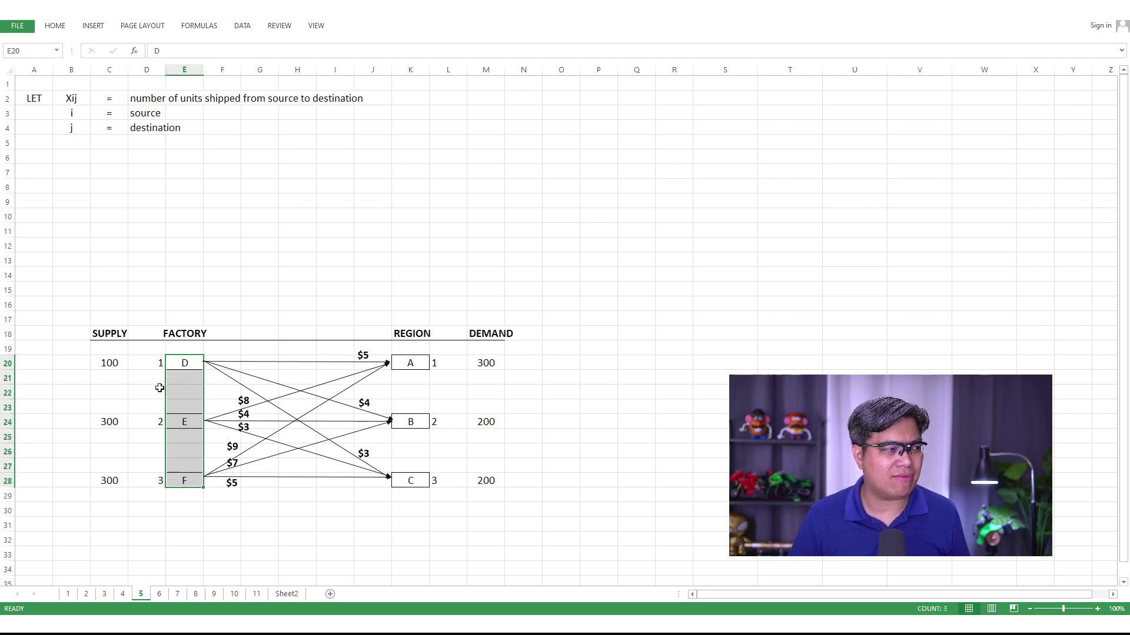
drag(155, 365, 160, 473)
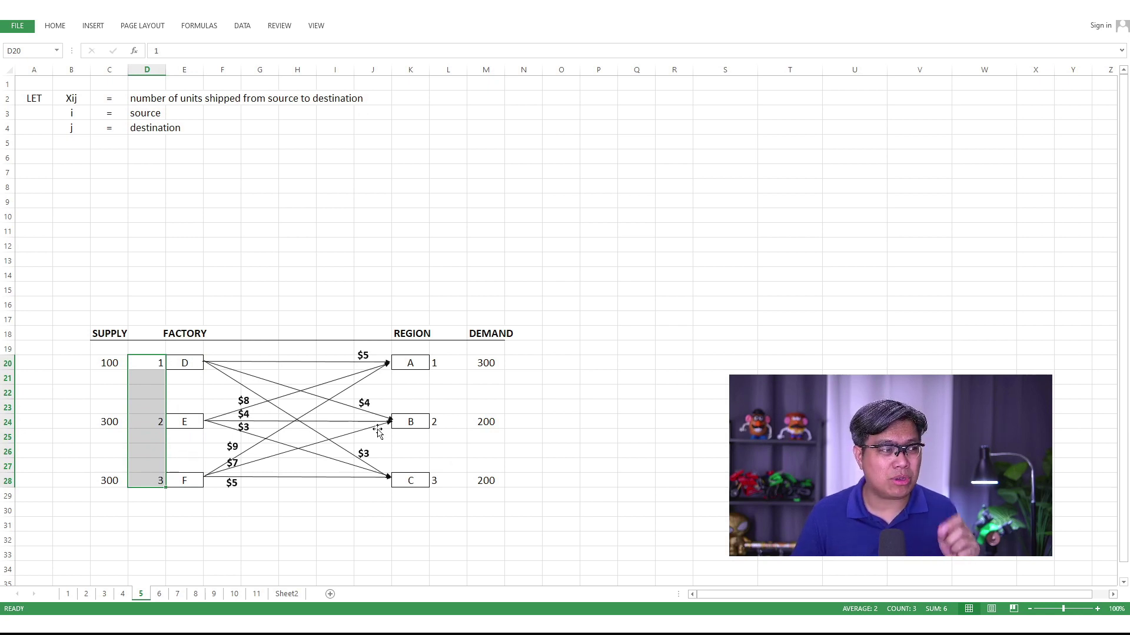
click(451, 362)
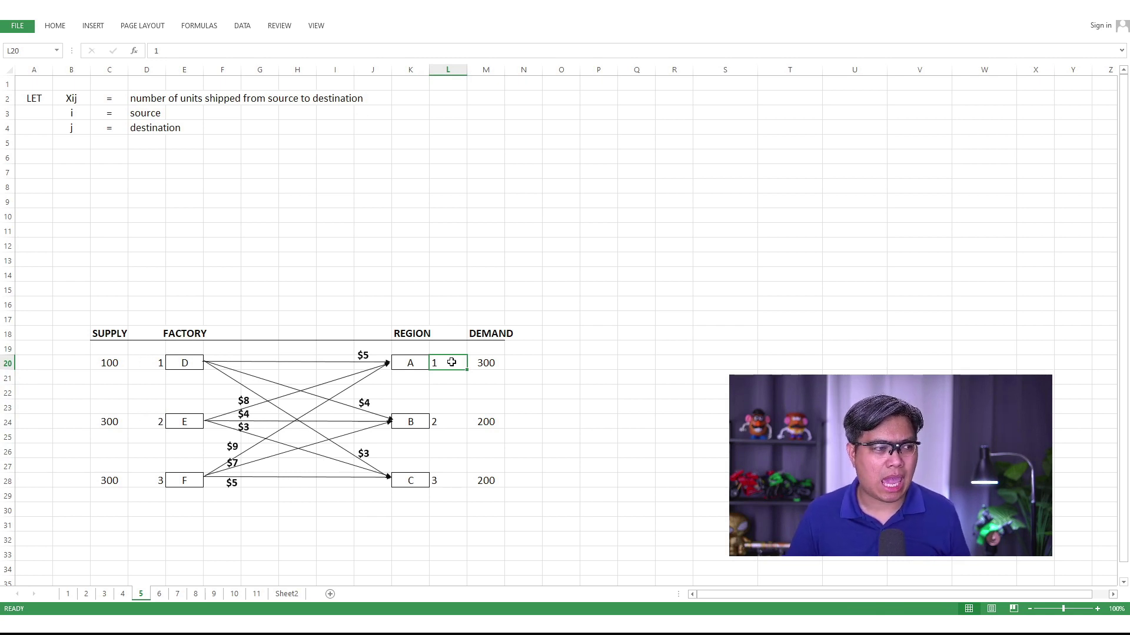
click(438, 419)
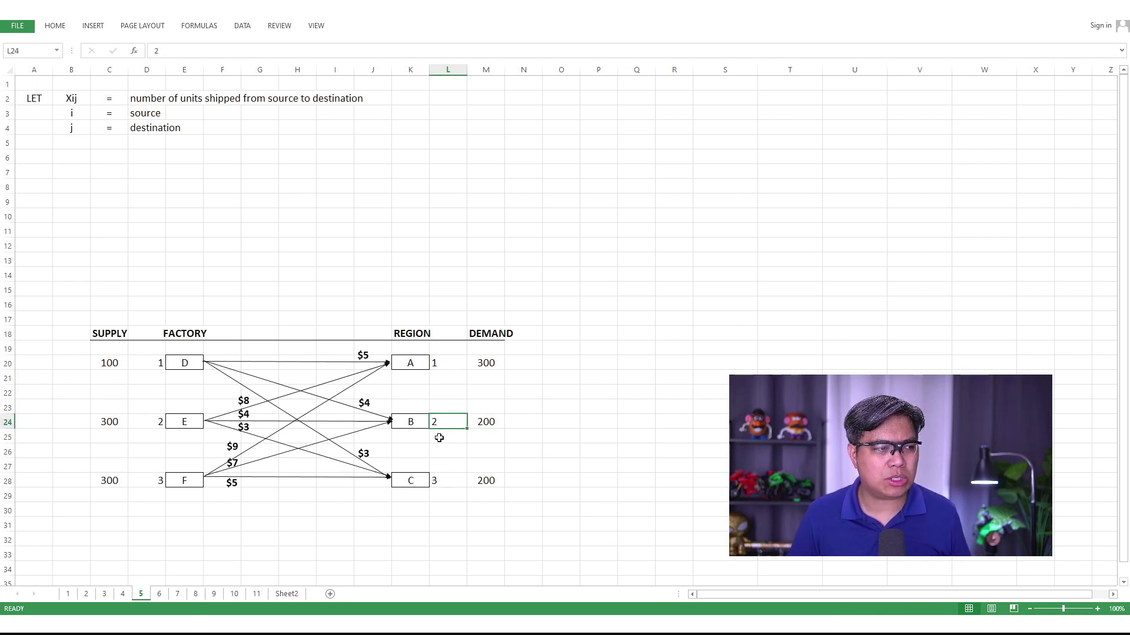
click(445, 484)
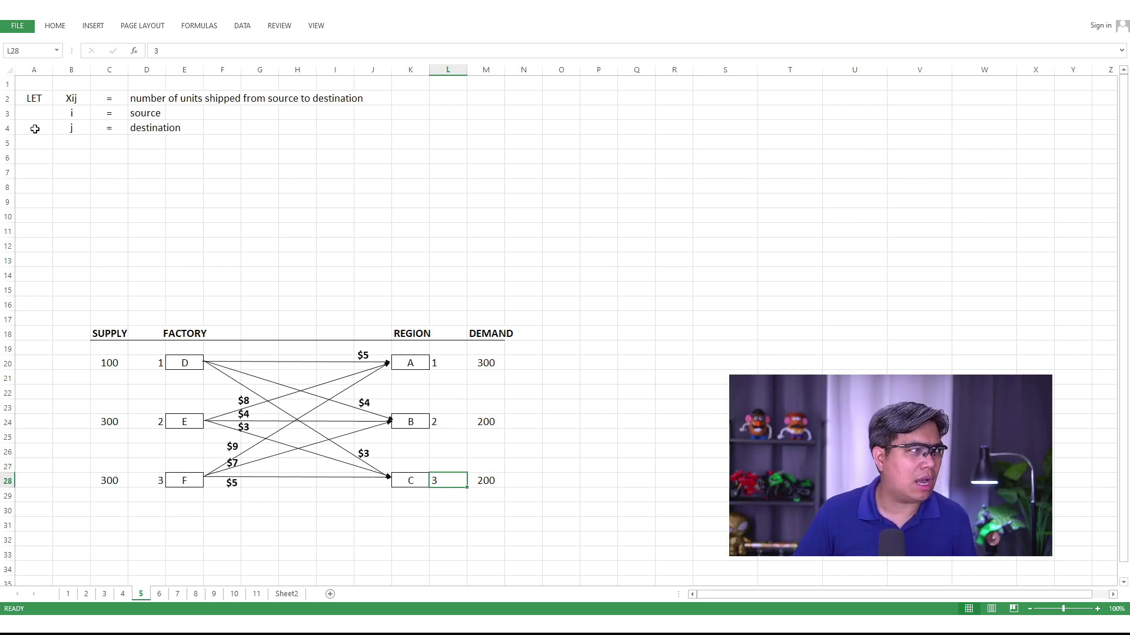
- Start the objective function below the variable definitions with the label MIN in A6
click(39, 160)
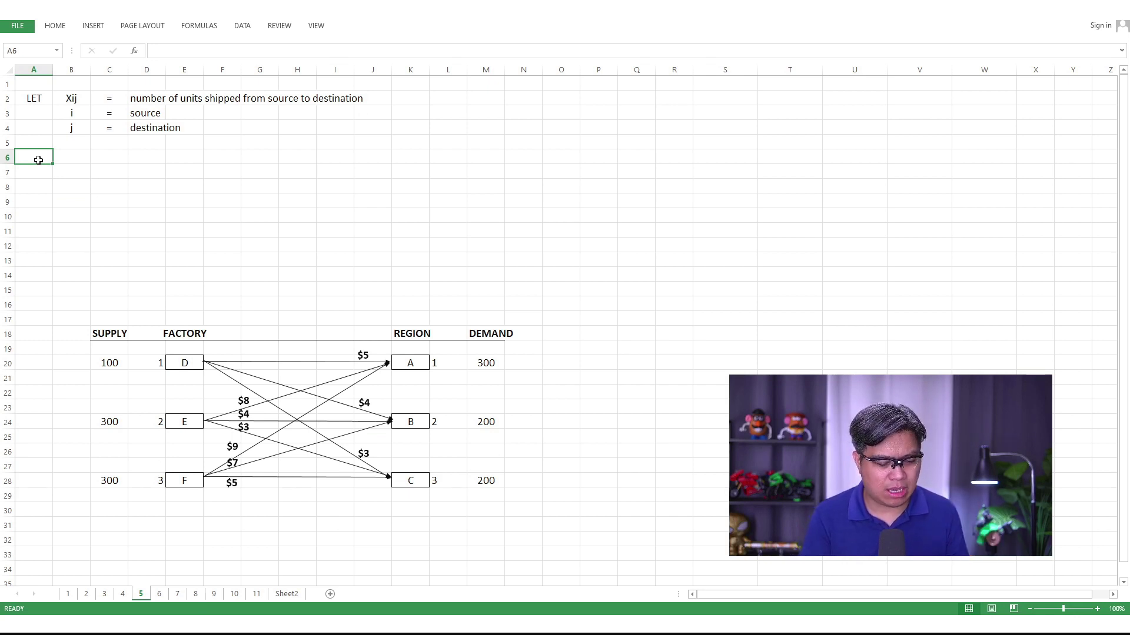
double_click(38, 160)
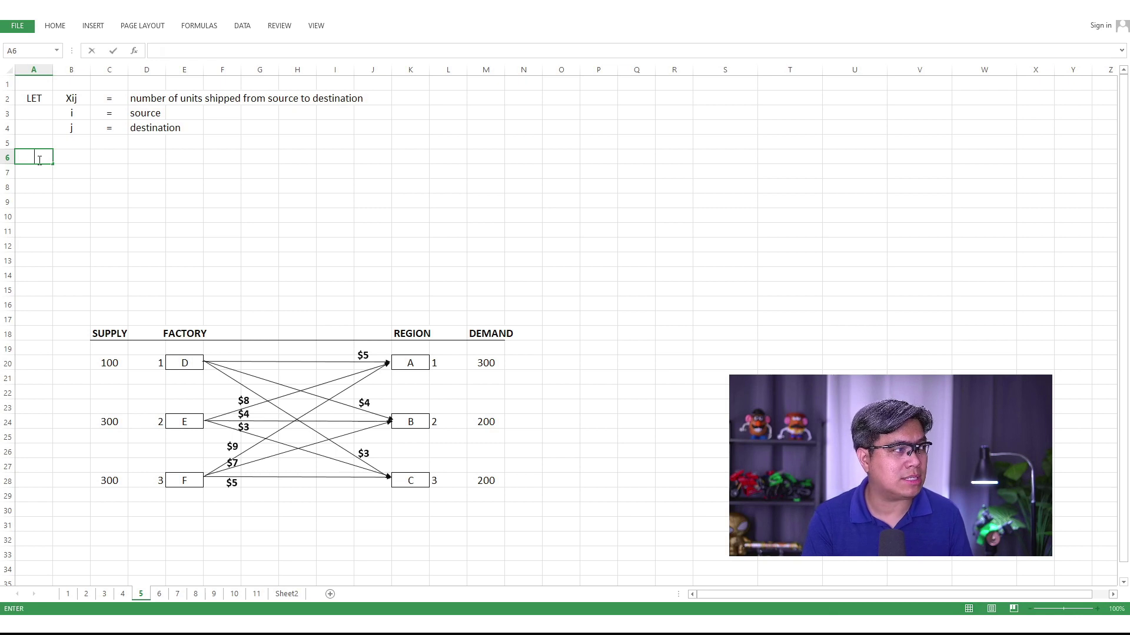
text(MIN)
key(Tab)
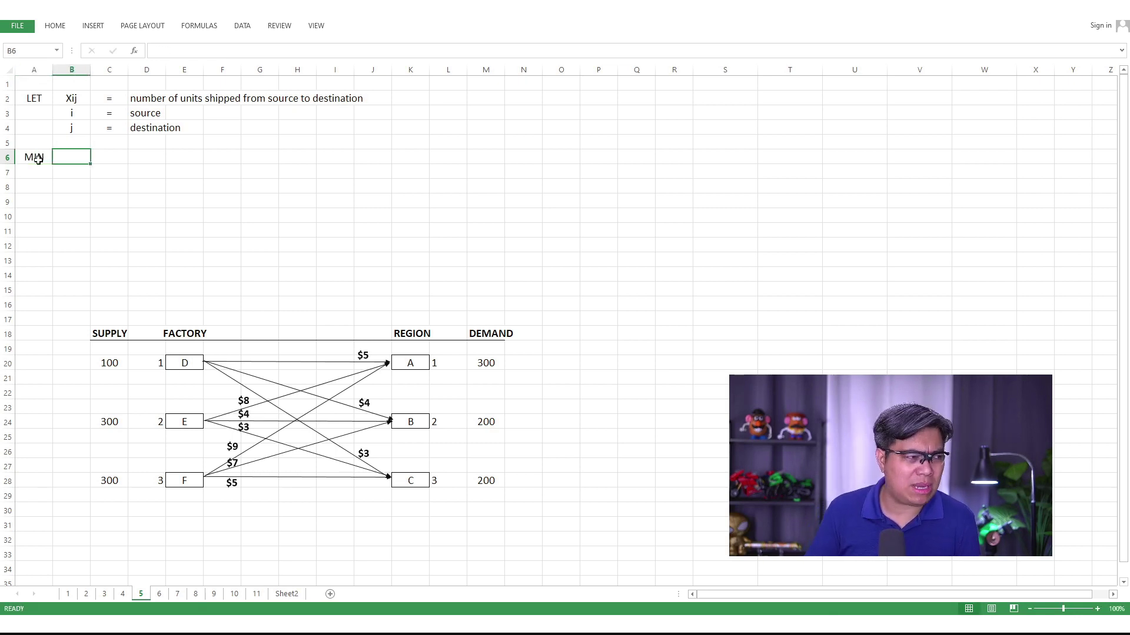
key(Tab)
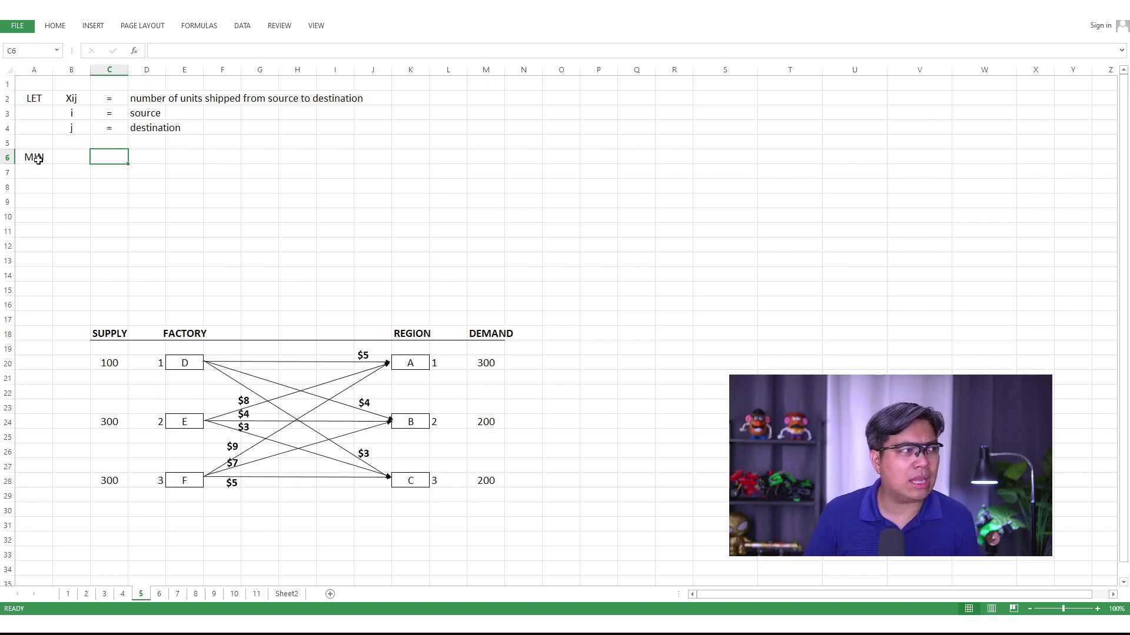
- Enter the first objective term for Factory D to Region A, with 5 in B6, X11 in C6 and + in D6
text(X)
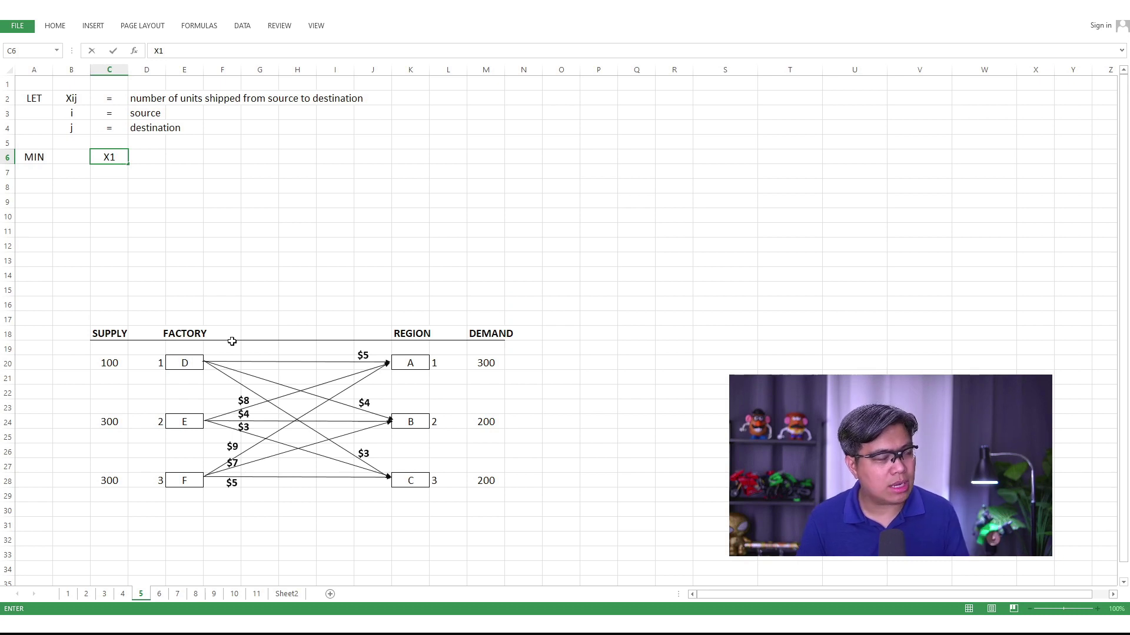
text(1)
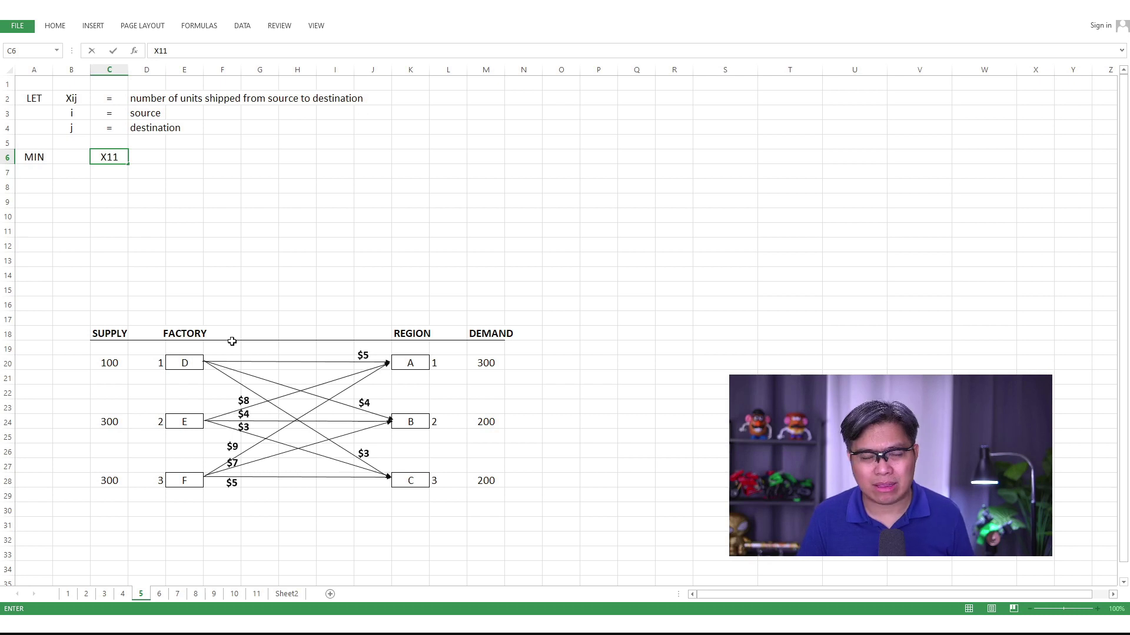
key(Return)
key(Left)
key(Up)
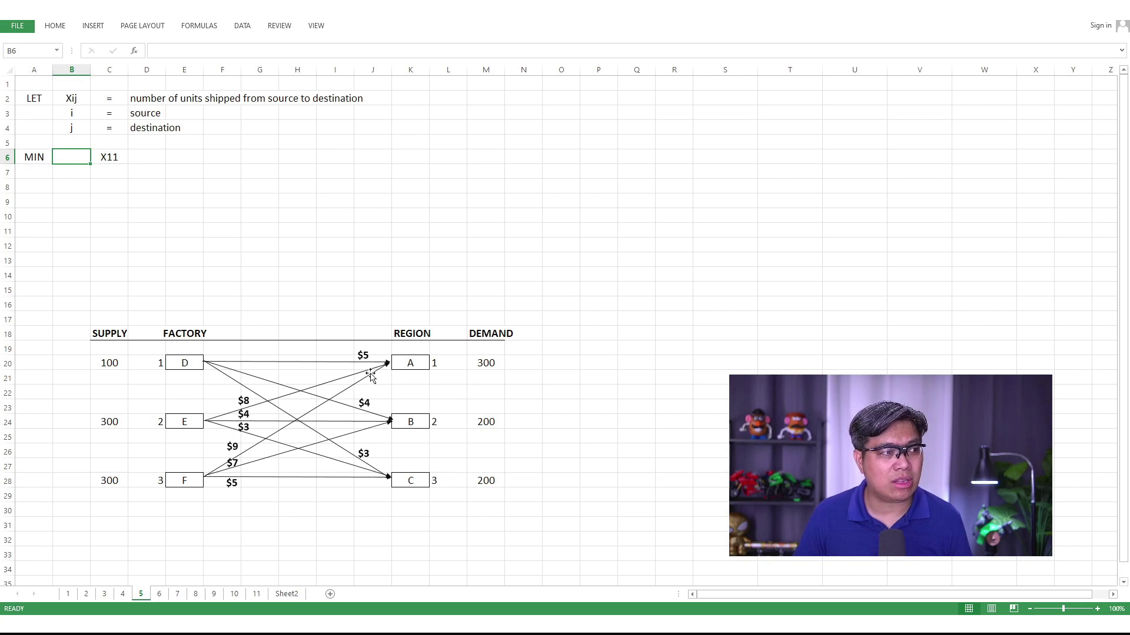
text(5)
key(Right)
key(Right)
text(+)
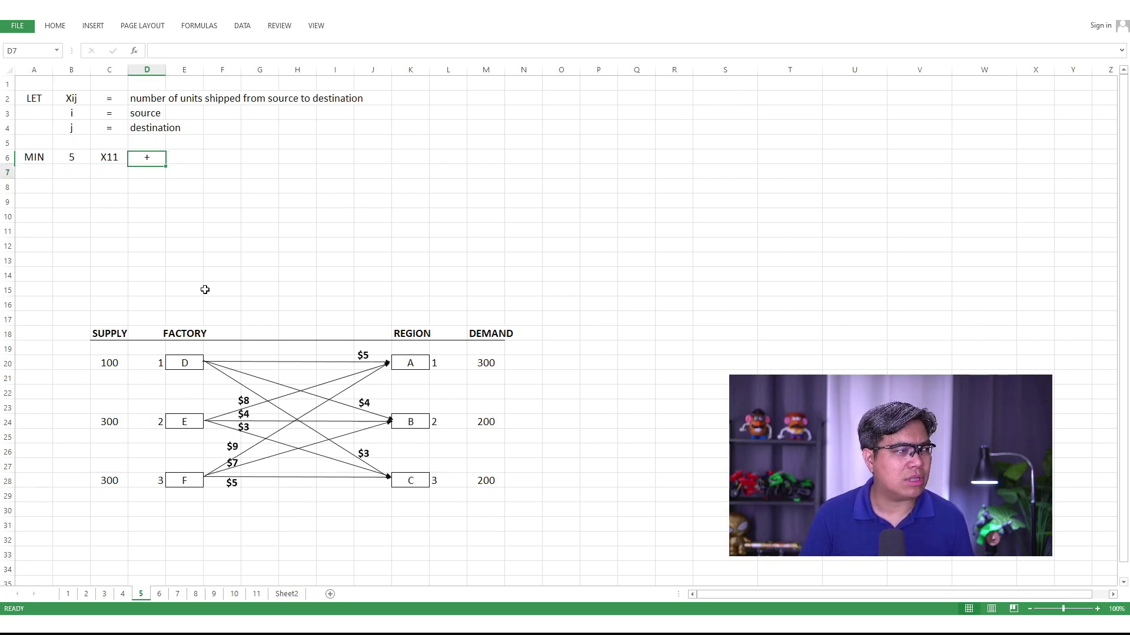
- Enter the Factory D to Region B variable X12 in F6, keeping E6 empty for its coefficient
key(Right)
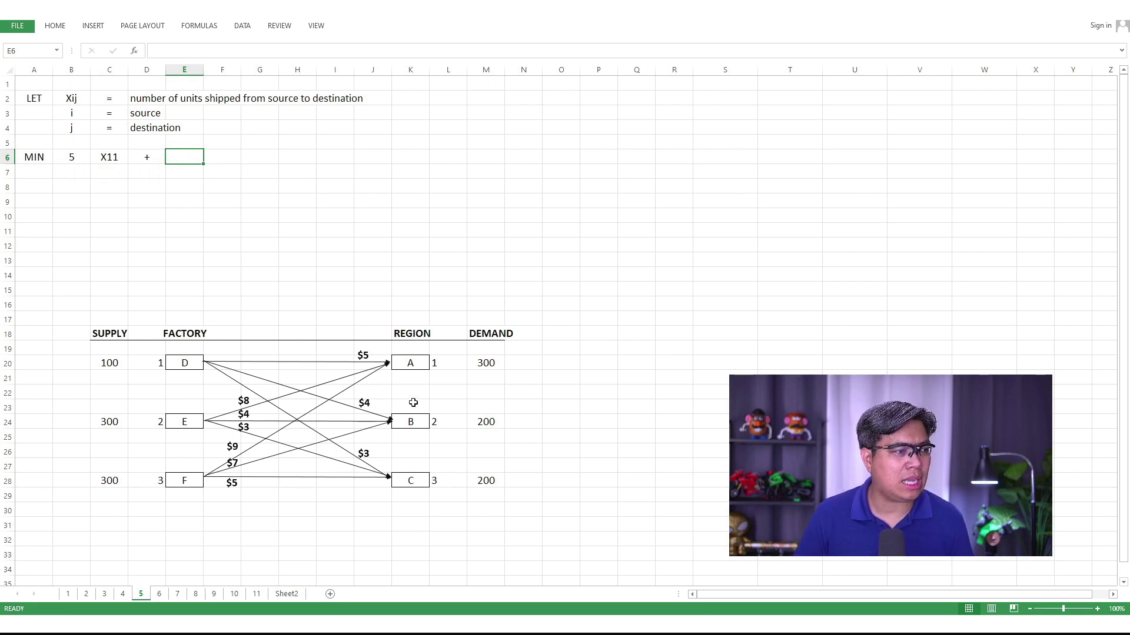
text(X12)
key(BackSpace)
key(BackSpace)
key(BackSpace)
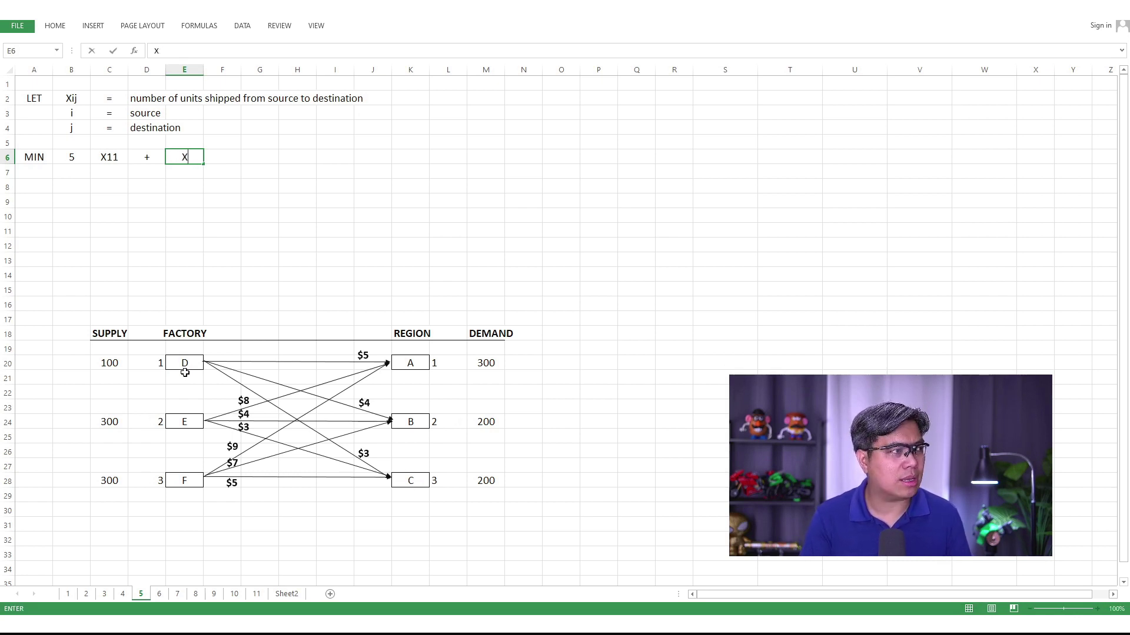
key(Tab)
text(X12)
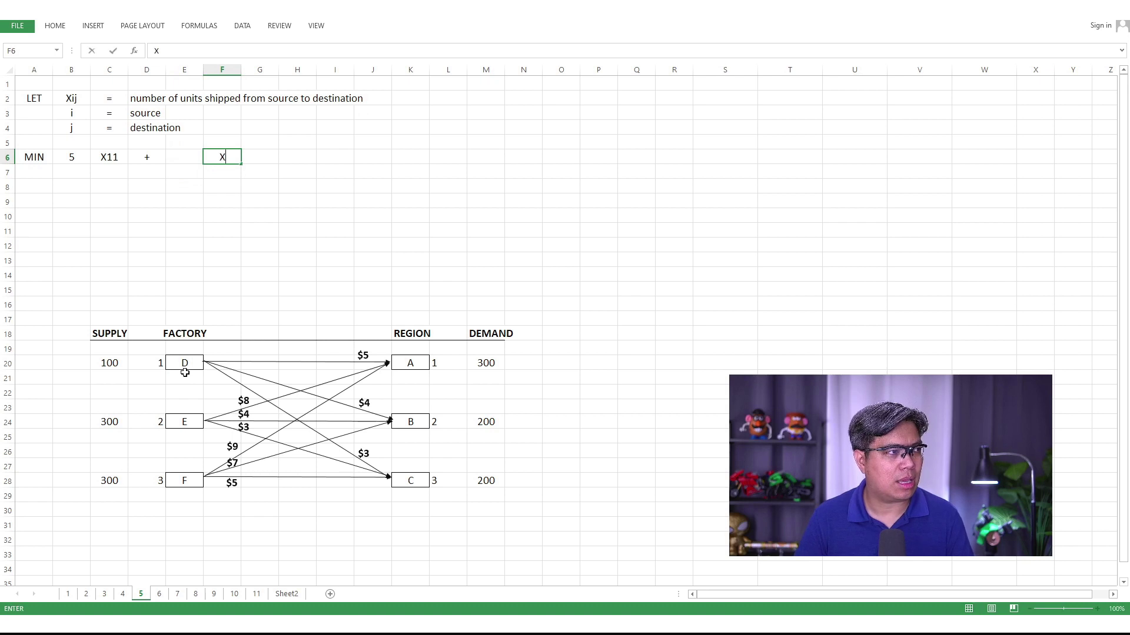
- Add the coefficient 4 in E6 before X12 and a + in G6 after it
key(Left)
text(4)
key(Return)
key(Right)
key(Right)
key(Up)
text(+)
key(Return)
key(Right)
key(Up)
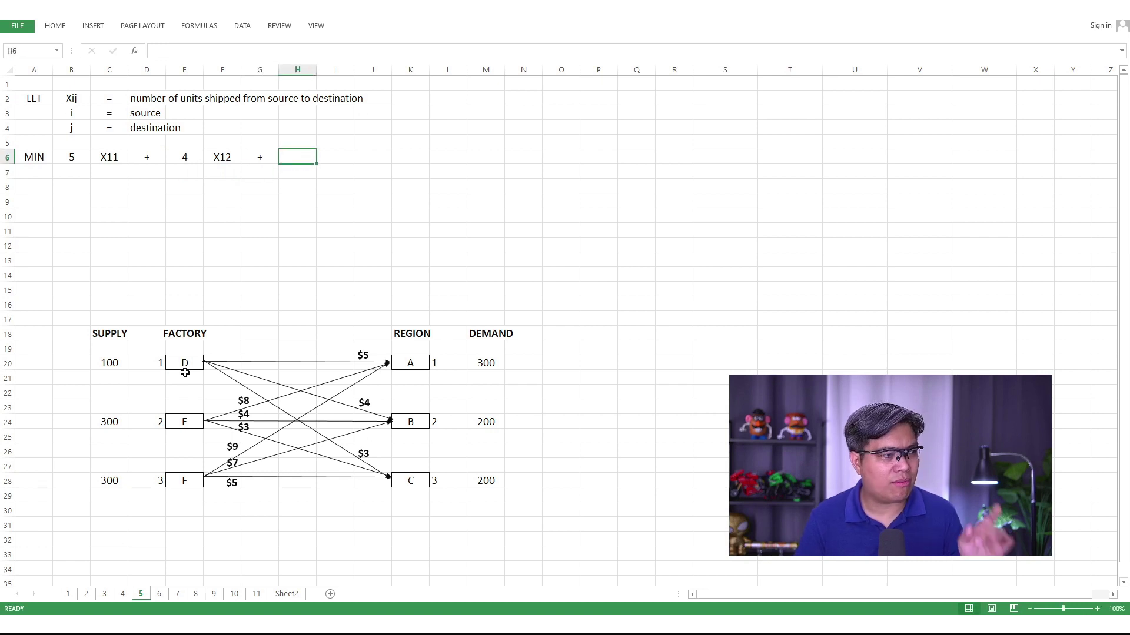
- Enter the Factory D to Region C term, with X13 in I6, its coefficient 3 in H6 and + in J6
key(Right)
text(X13)
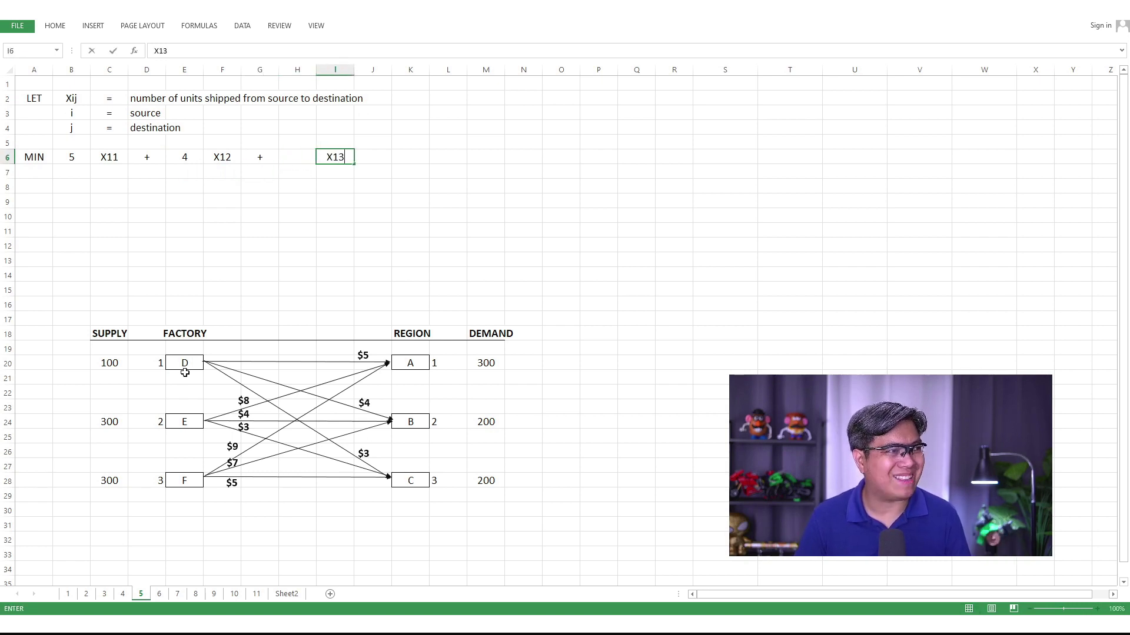
key(Return)
key(Left)
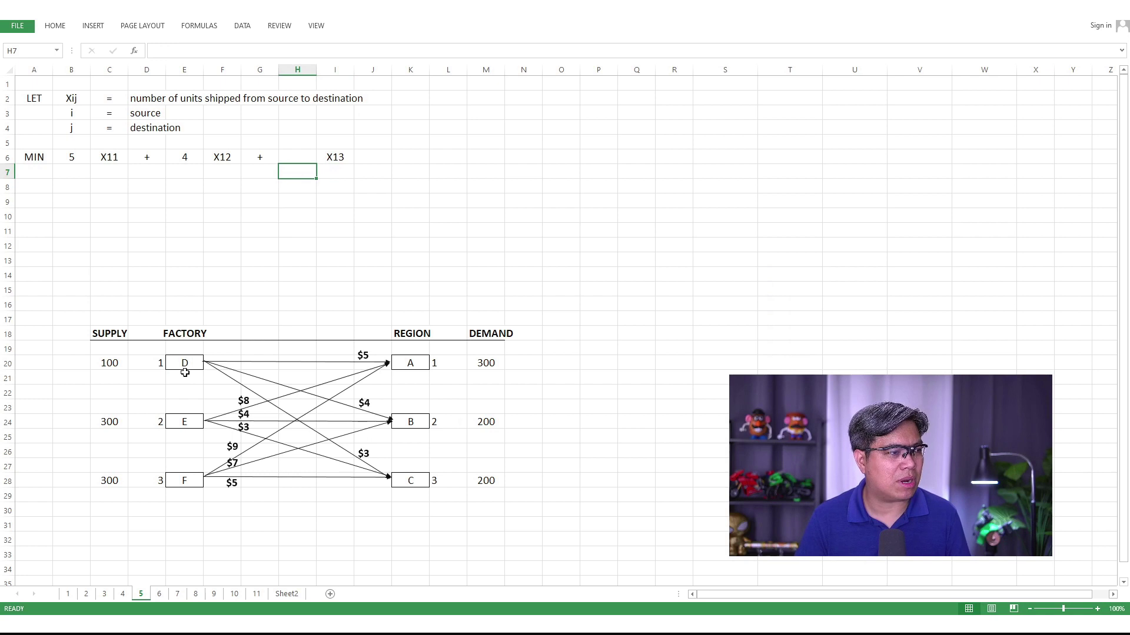
key(Up)
text(3)
key(Right)
key(Right)
text(+)
key(Down)
- Begin the second row of the objective function by entering the Factory E variable X21 in C7
key(Left)
key(Left)
key(BackSpace)
key(BackSpace)
key(Return)
key(Left)
key(Left)
key(Left)
key(Left)
key(Left)
key(Left)
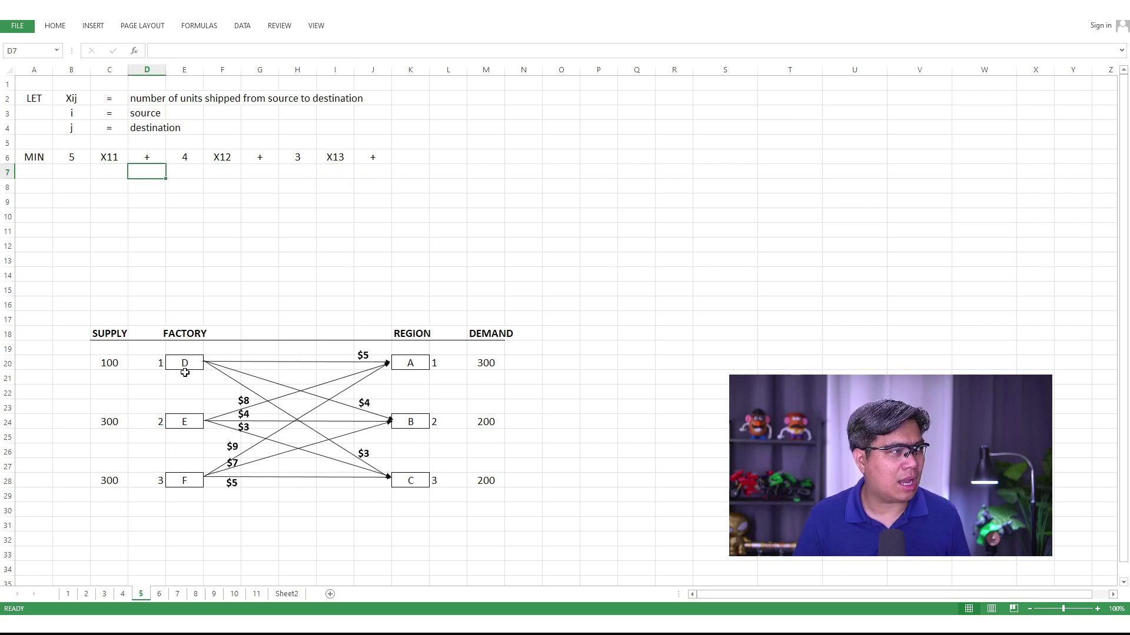
key(Left)
text(X21)
key(BackSpace)
text(1)
key(Return)
- Enter the Factory E to Region B variable X22 in F7, directly under X12
key(Right)
key(Right)
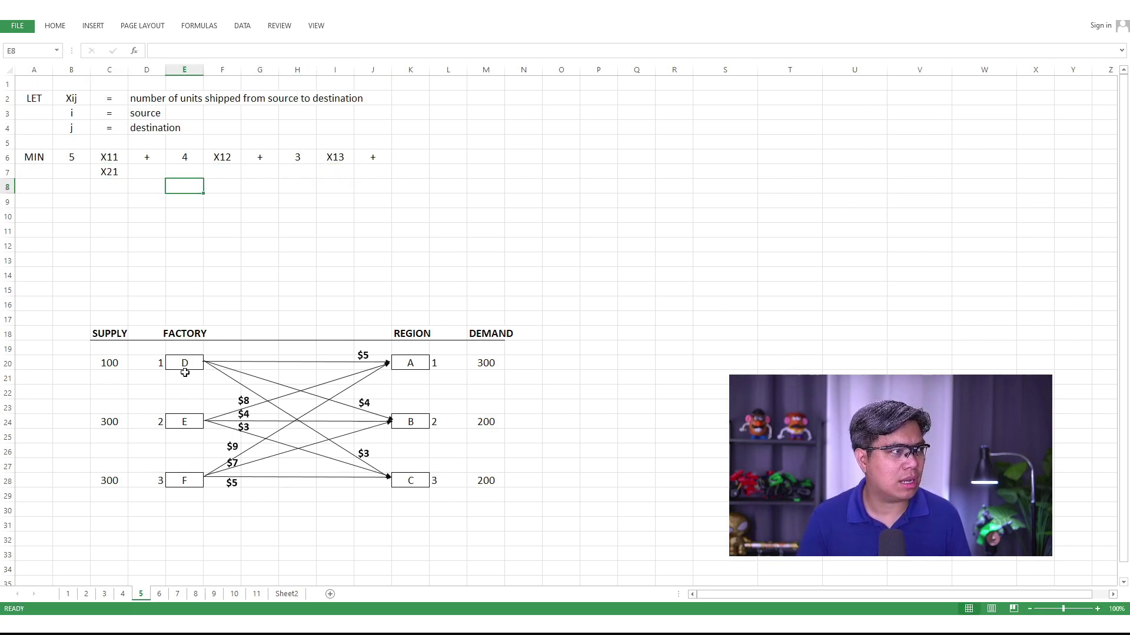
key(Right)
key(Up)
text(X22)
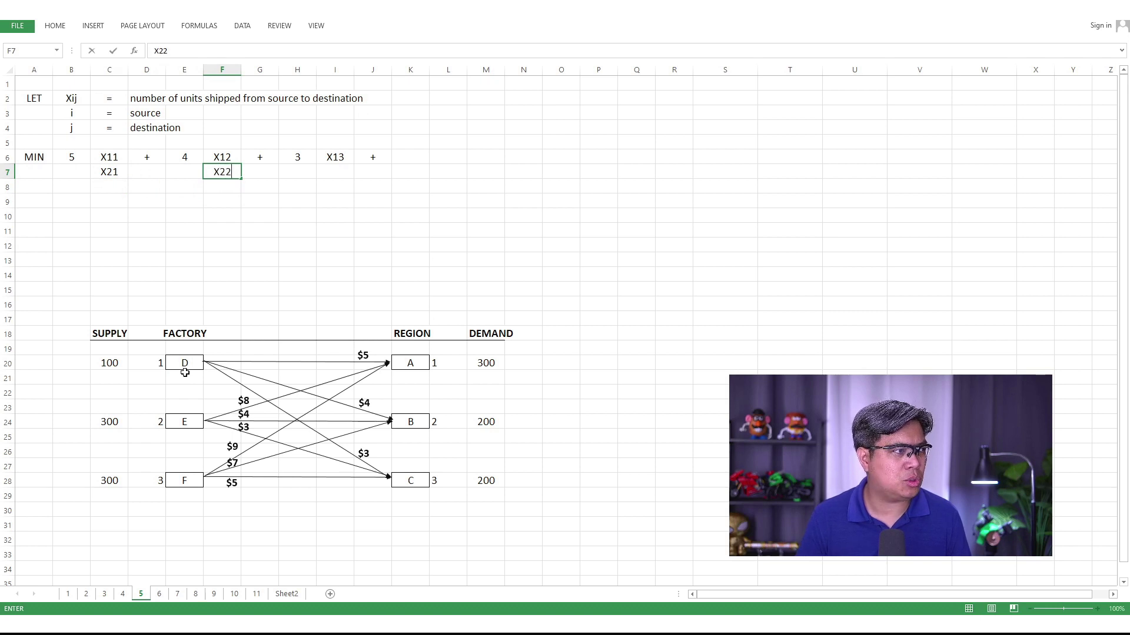
key(Return)
- Enter the Factory E to Region C variable X23 in I7, directly under X13
key(Right)
key(Right)
key(Right)
key(Up)
text(X23)
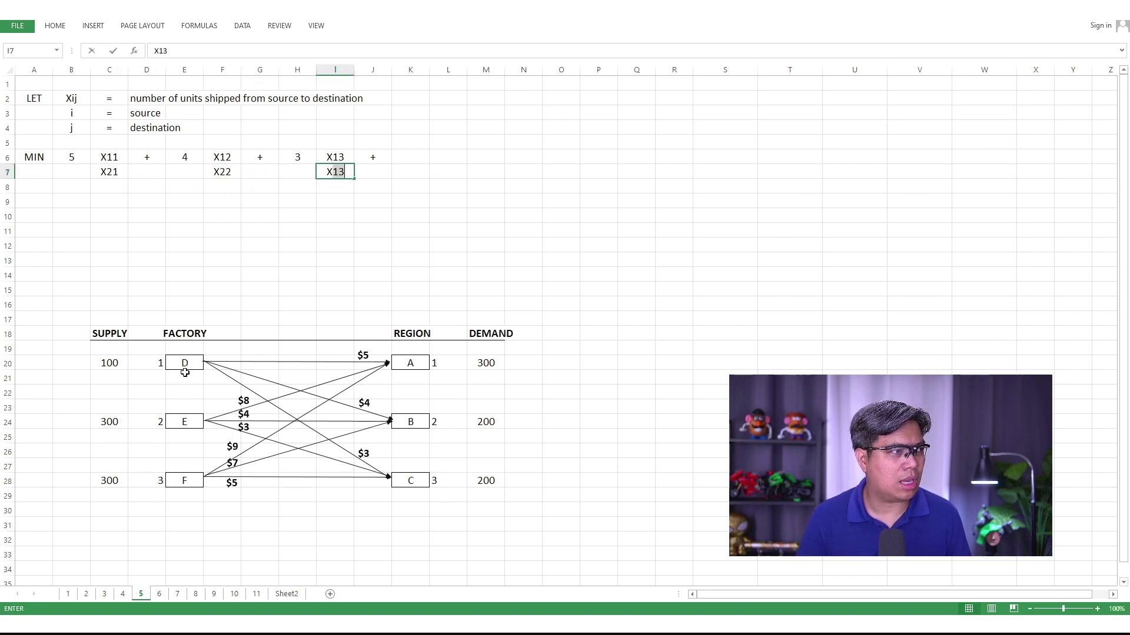
key(Left)
key(Left)
key(Left)
key(Left)
key(Left)
key(Left)
key(Left)
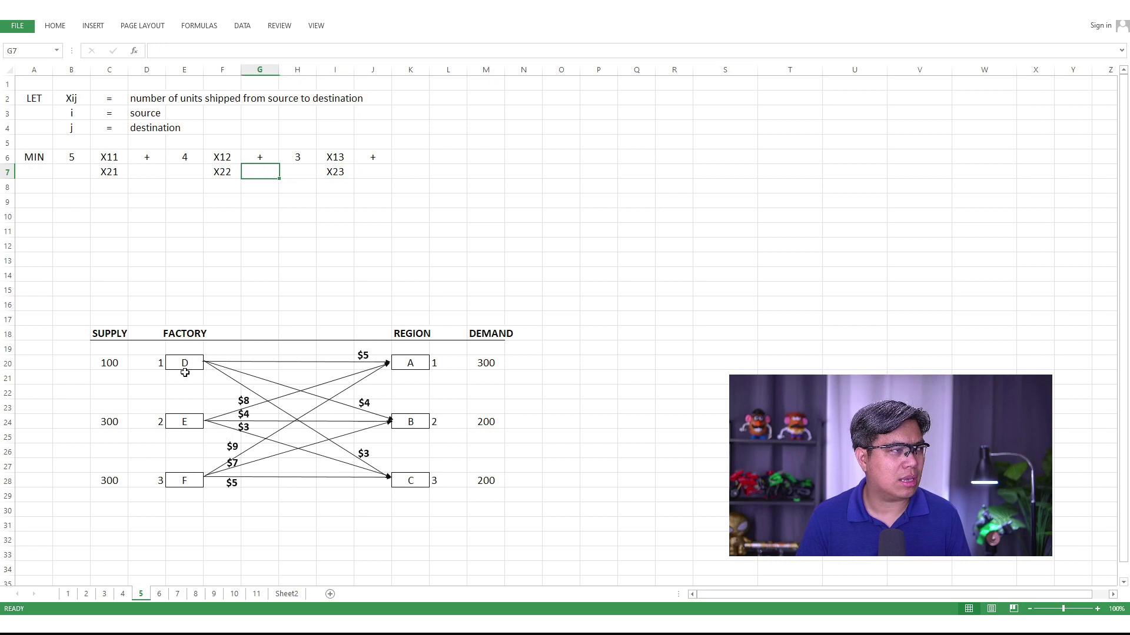
- Enter the Factory E cost coefficients in the objective's second row: 8 in B7, 4 in E7 and 3 in H7
text(8)
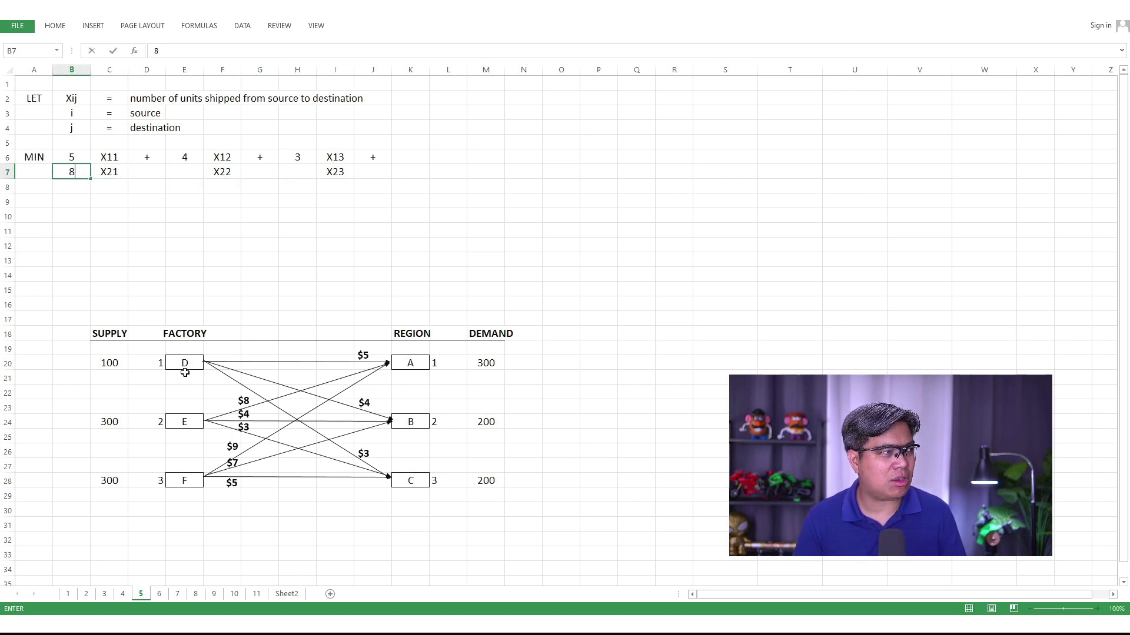
key(Right)
key(Right)
key(Right)
text(4)
key(Right)
key(Right)
key(Right)
text(3)
key(Return)
- Begin the third row of the objective function by entering the Factory F to Region A variable X31 in C8
key(Left)
key(Left)
key(Left)
key(Left)
key(Left)
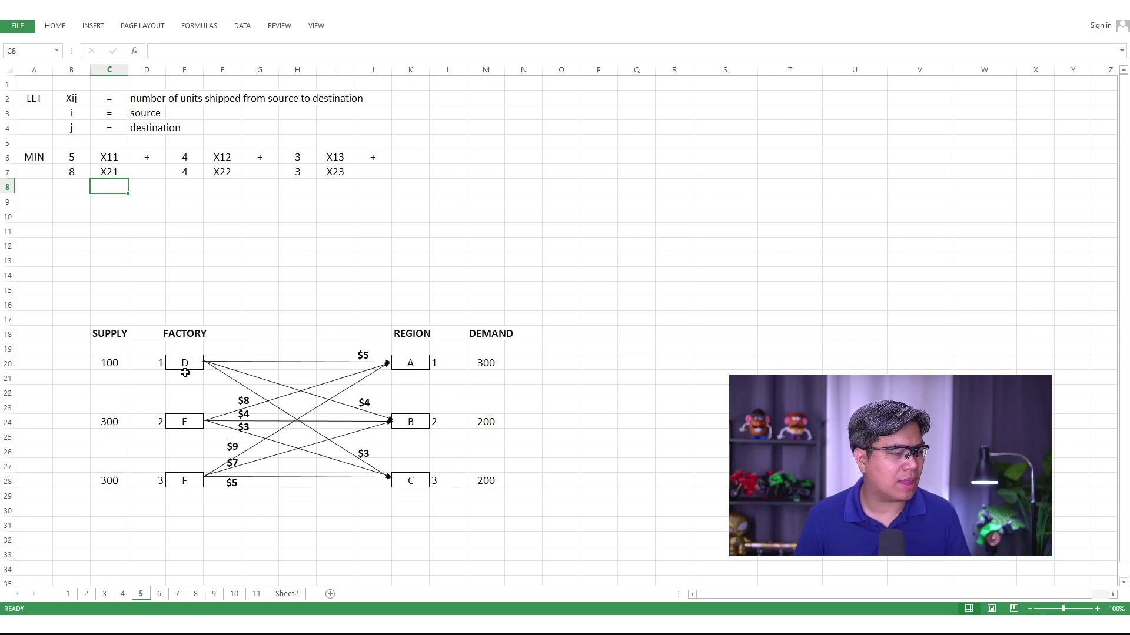
text(X)
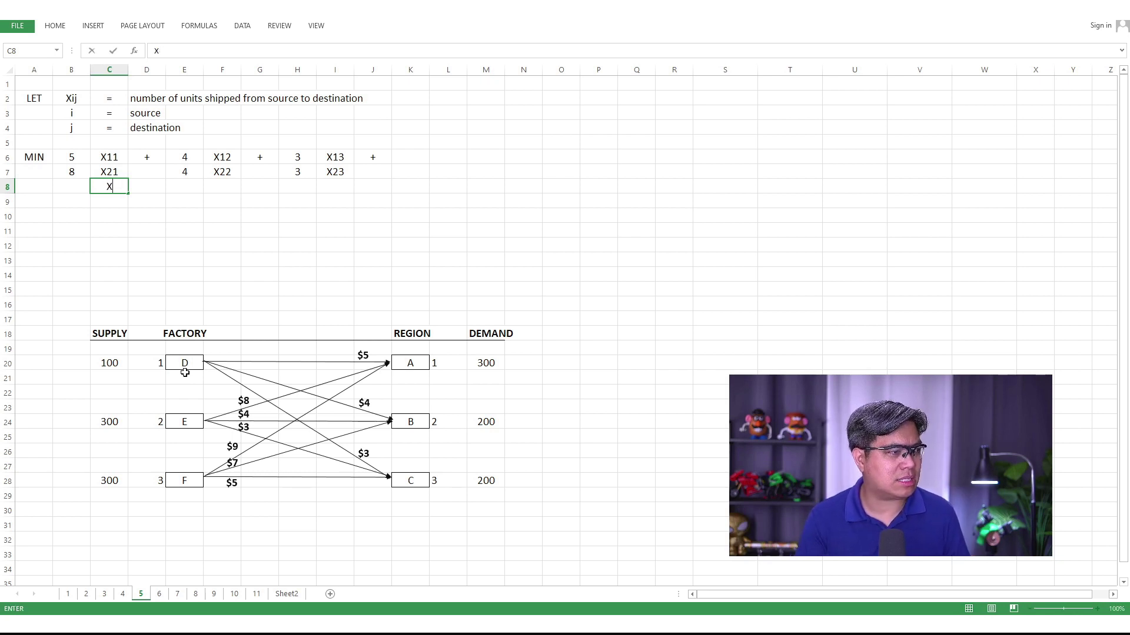
text(31)
key(Return)
- Enter the Factory F to Region B variable X32 in F8, directly under X22
key(Right)
key(Right)
key(Right)
key(Up)
text(X32)
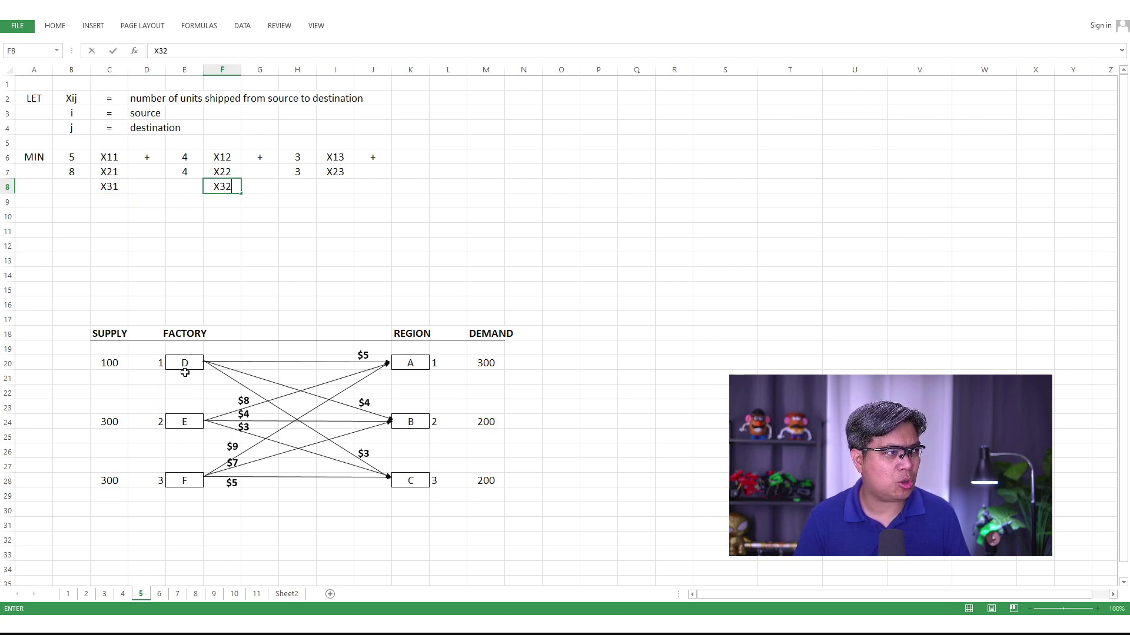
- Enter the Factory F to Region C variable X33 in I8, directly under X23
key(Right)
key(Right)
key(Right)
key(Right)
key(Left)
text(X33)
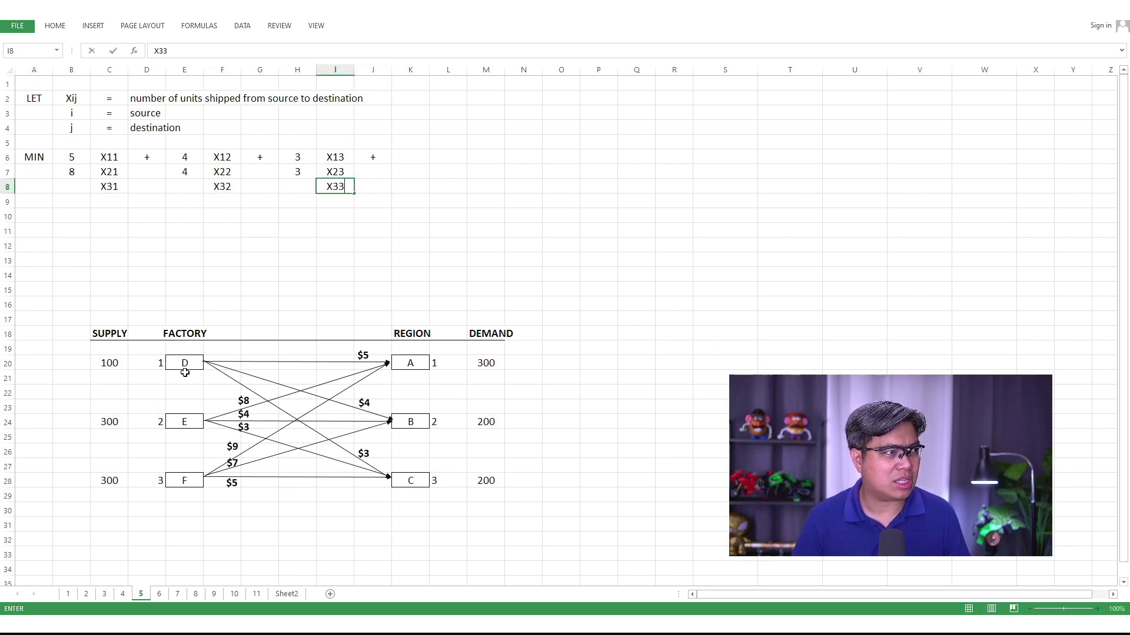
- Enter the Factory F to Region A cost coefficient 9 in B8, in front of X31
key(Left)
key(Left)
key(Left)
key(Left)
key(Left)
key(Left)
key(Left)
key(Left)
key(Right)
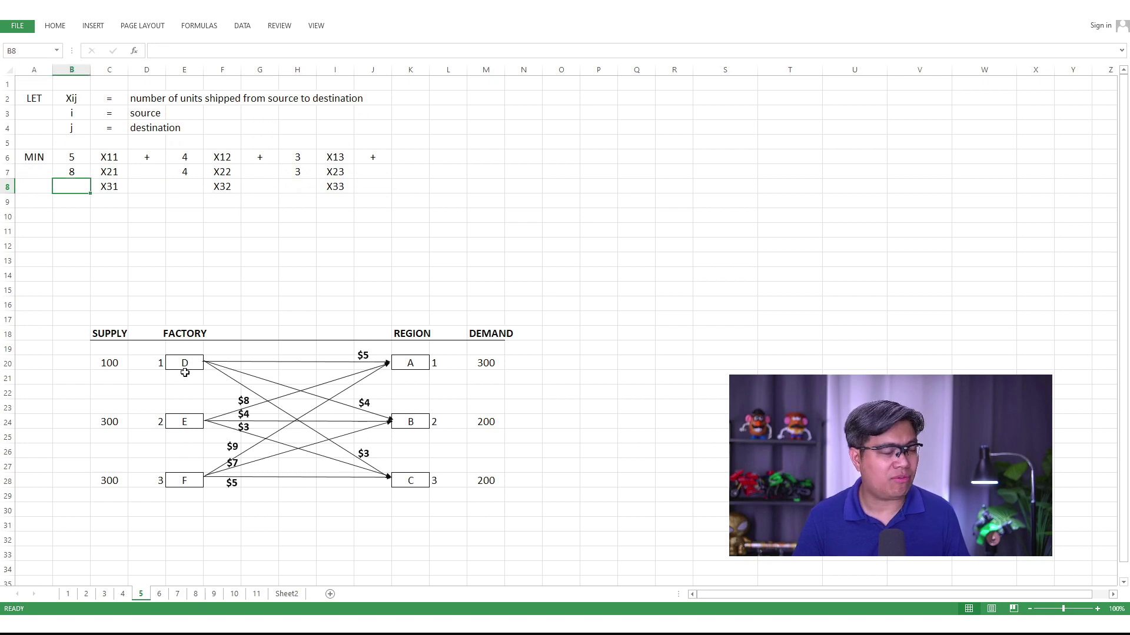
text(9)
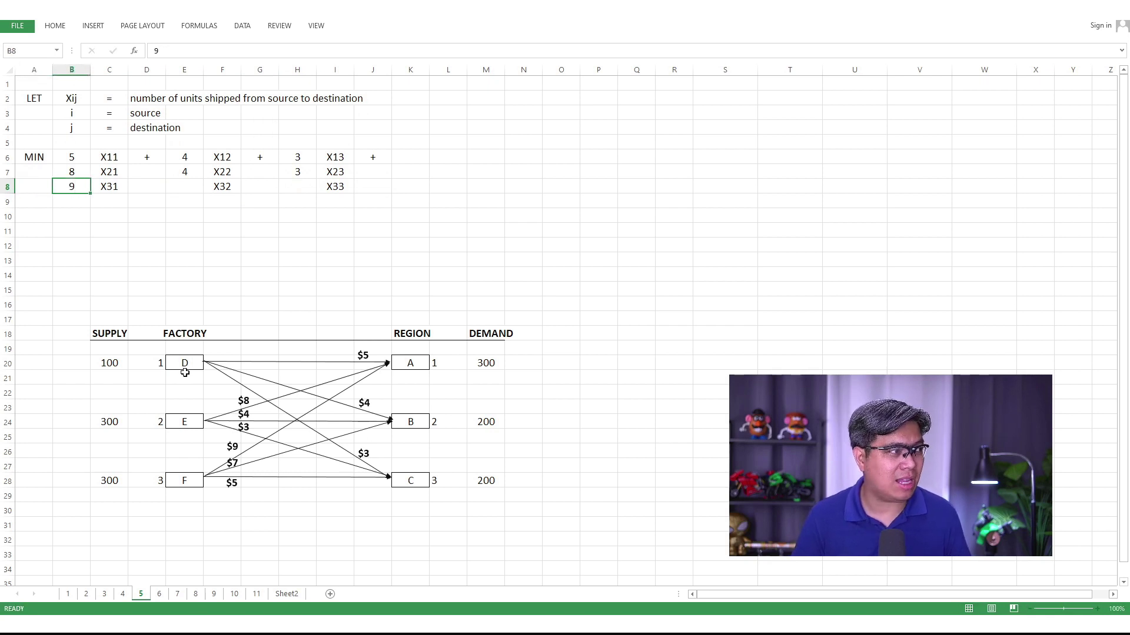
- Enter the remaining Factory F cost coefficients: 7 in E8 for X32 and 5 in H8 for X33
key(Right)
key(Right)
key(Right)
text(7)
key(Right)
key(Right)
key(Right)
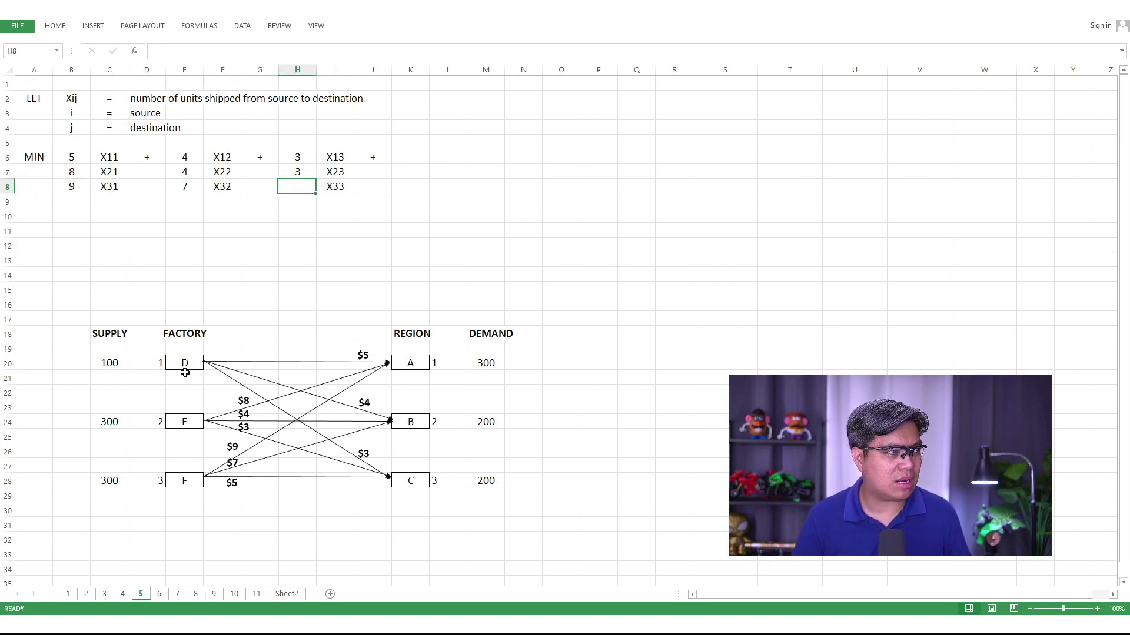
text(5)
key(Return)
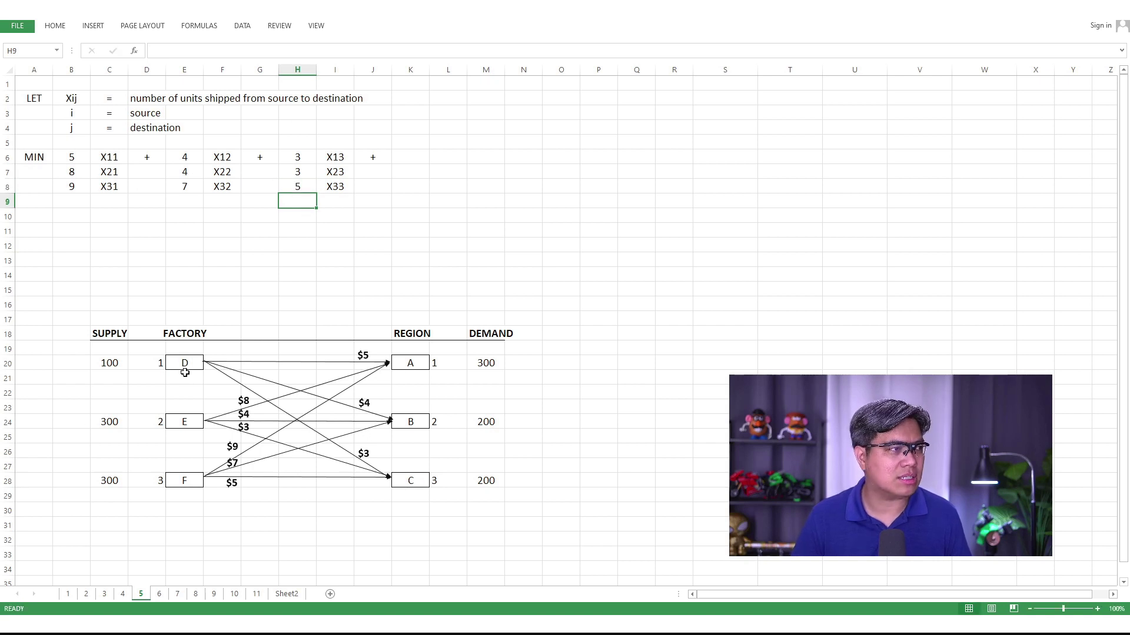
- Copy the + signs of row 6 down to row 8 in columns D and G, and to row 7 in column J
click(148, 163)
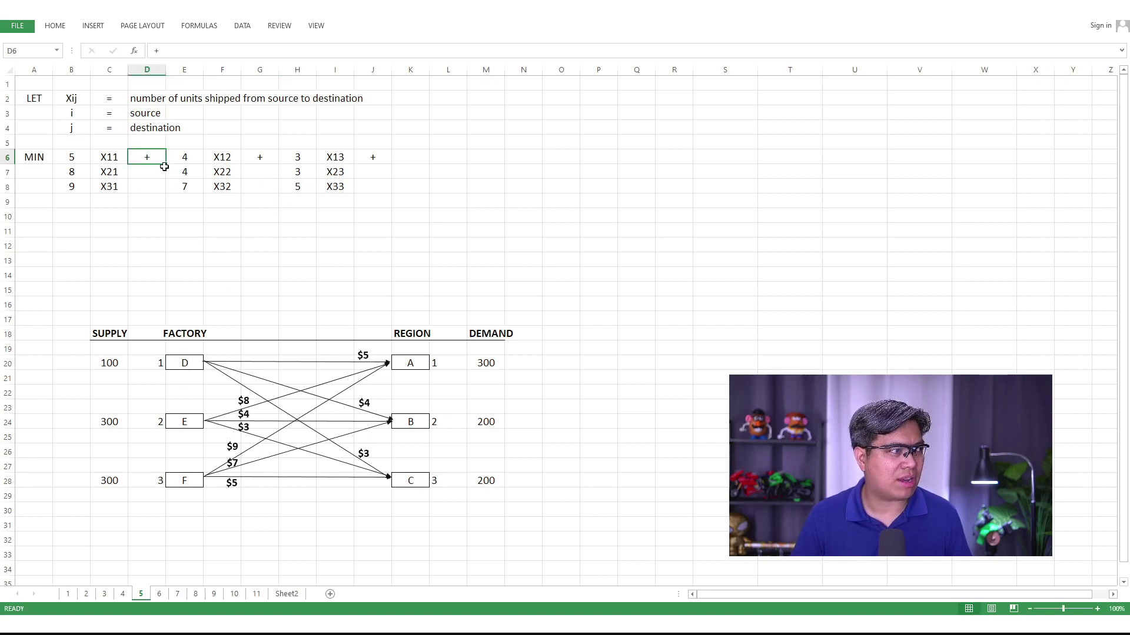
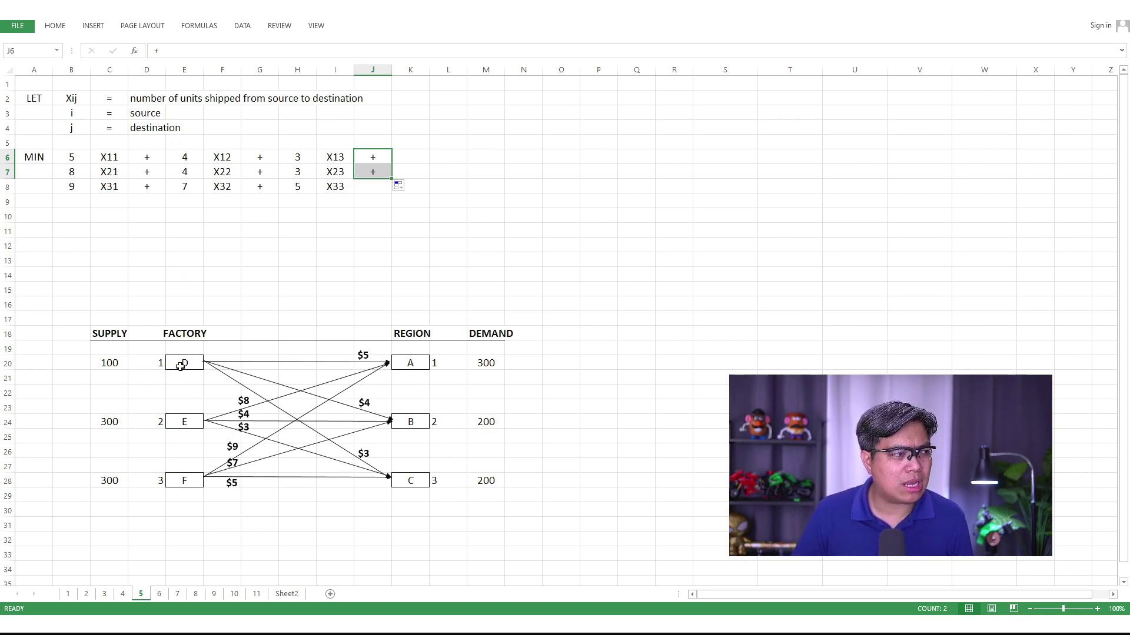
- Label the start of the constraints section S.T. in A10
click(37, 216)
text(S.T.)
key(Return)
key(Right)
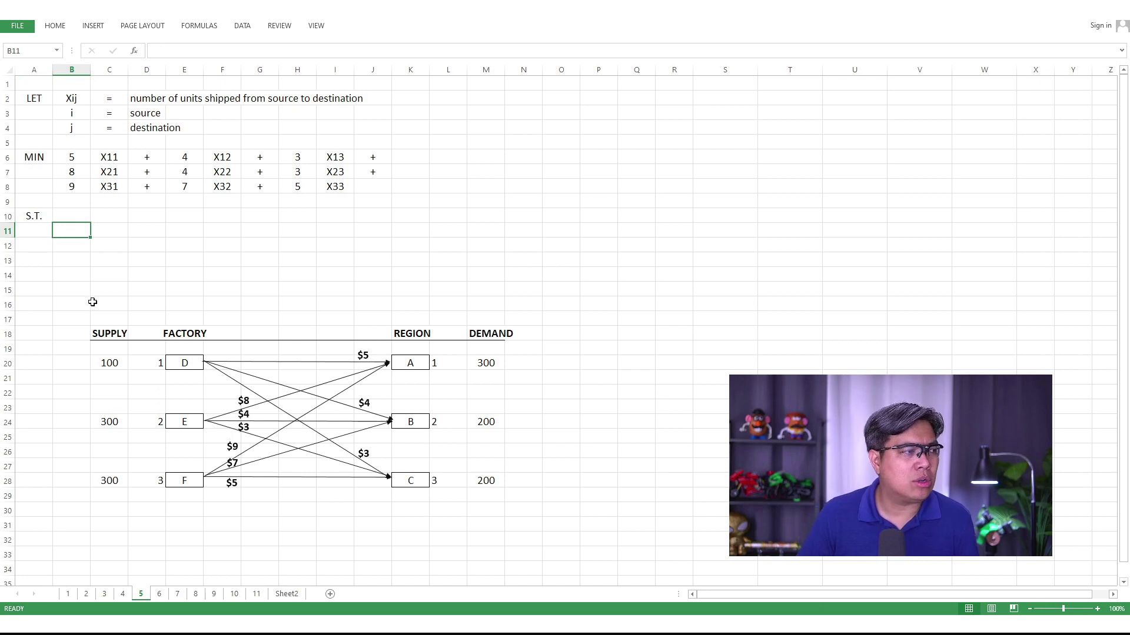
- Begin the Factory D supply constraint with X11 in C10 and + in D10
click(176, 367)
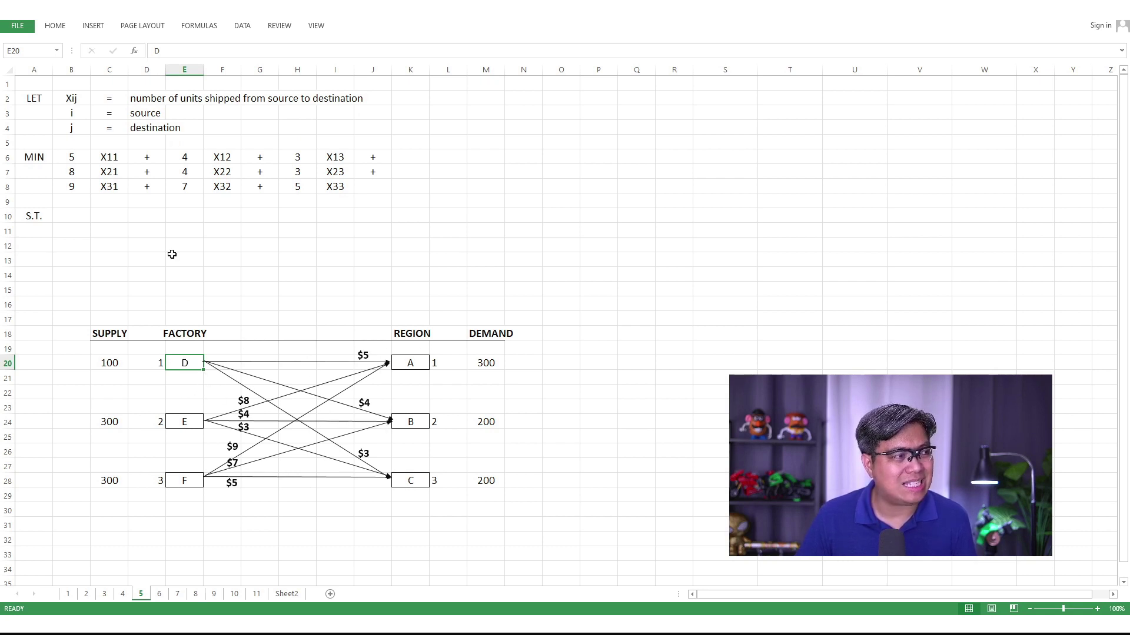
click(105, 216)
text(X)
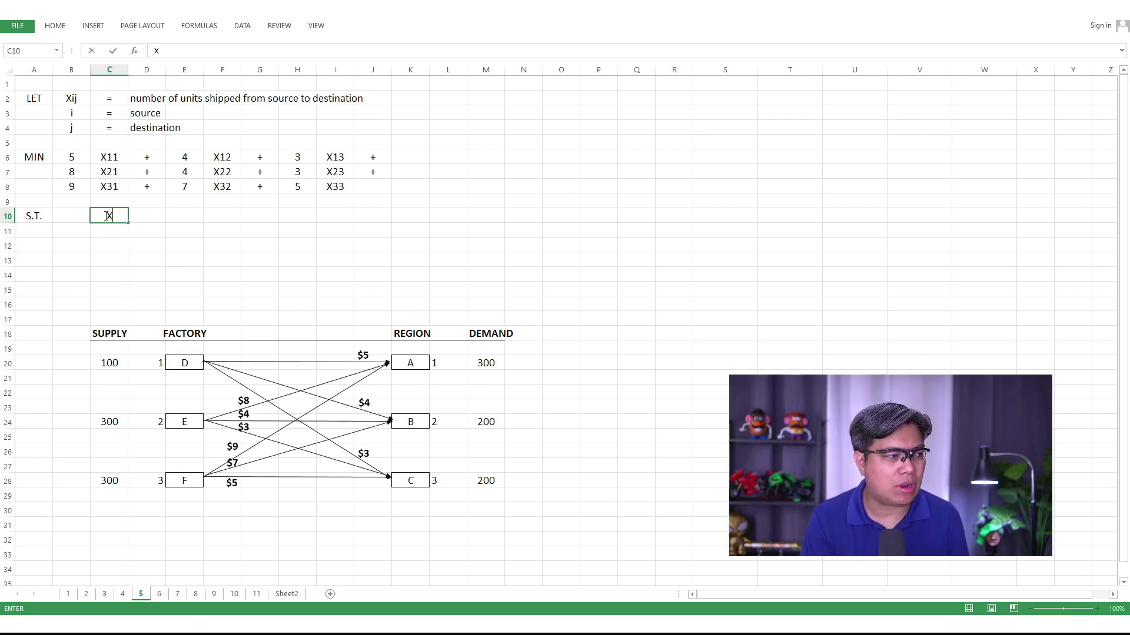
text(1)
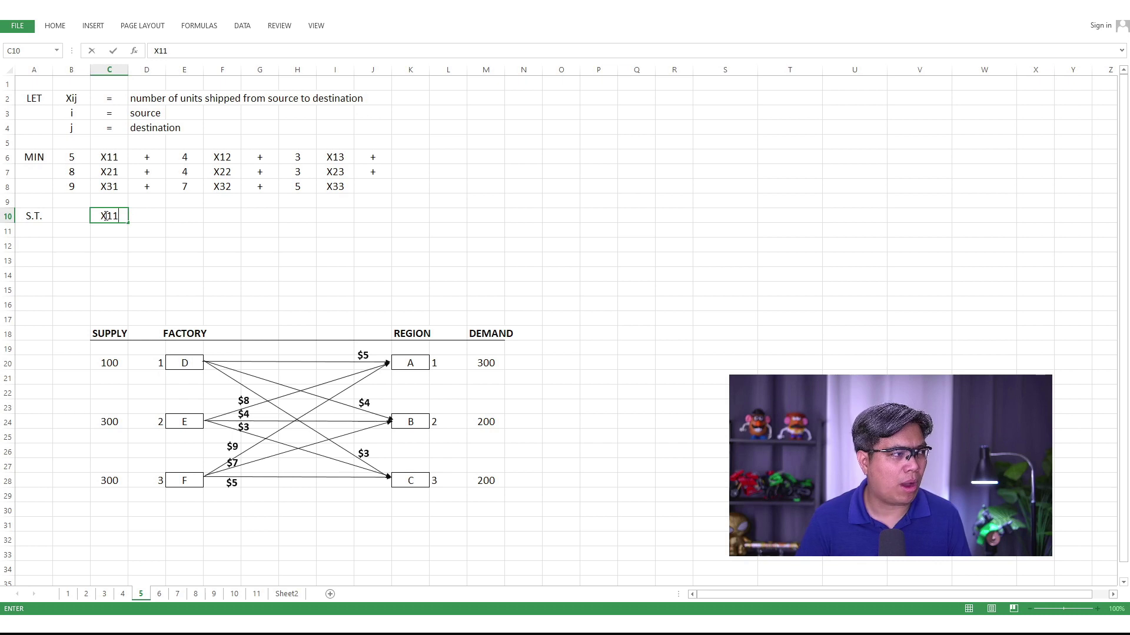
text(1)
key(Return)
key(Right)
key(Right)
key(Up)
key(Left)
text(+)
key(Tab)
text(X12)
key(Tab)
text(+)
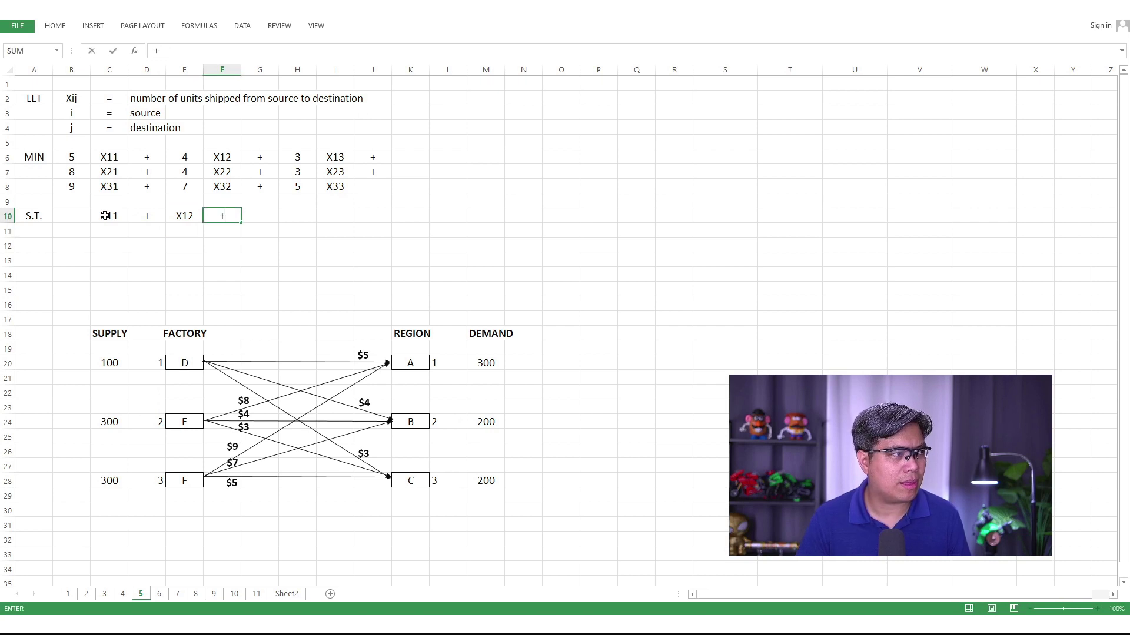
key(BackSpace)
key(Escape)
key(Left)
key(Delete)
- Add X12 in F10 and + in G10 to the Factory D supply constraint
key(Right)
text(X12)
key(Return)
key(Up)
key(Right)
text(+)
- Enter X13 in I10 as the last variable of the Factory D supply constraint
key(Return)
key(Right)
key(Right)
key(Up)
text(X)
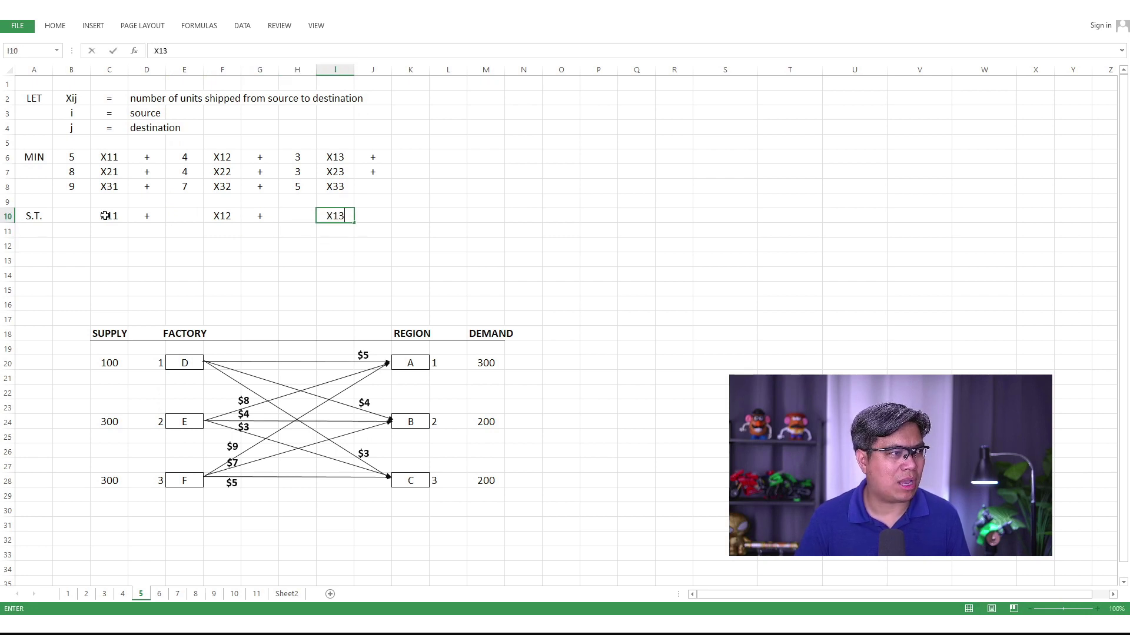
text(13)
- Complete the Factory D supply constraint with <= in J10 and the supply limit 100 in K10
key(Right)
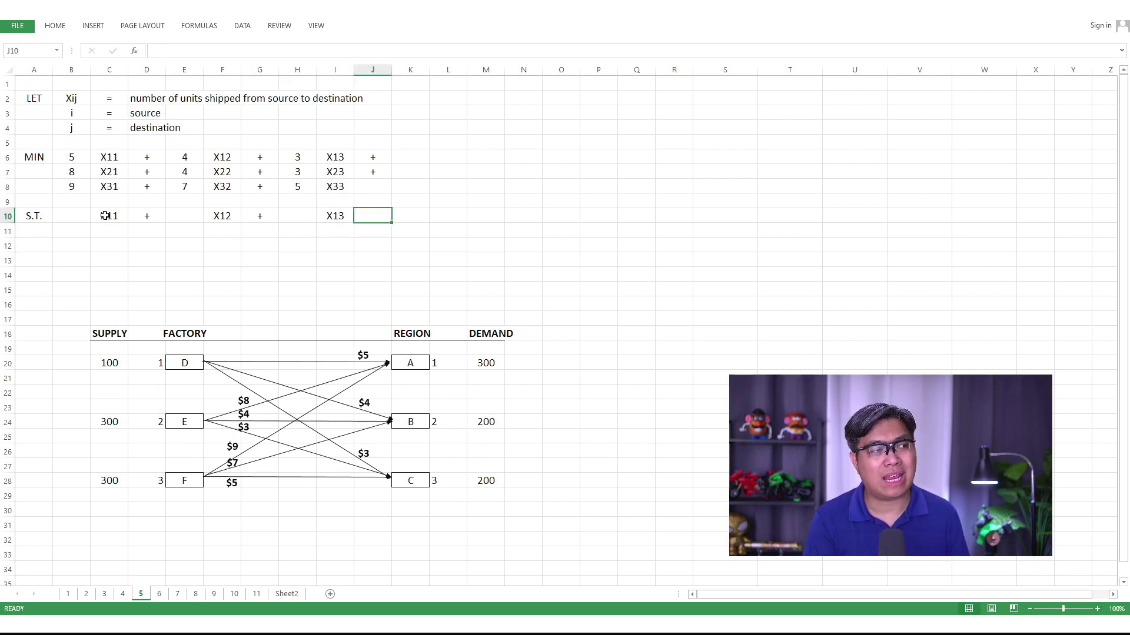
text(<=)
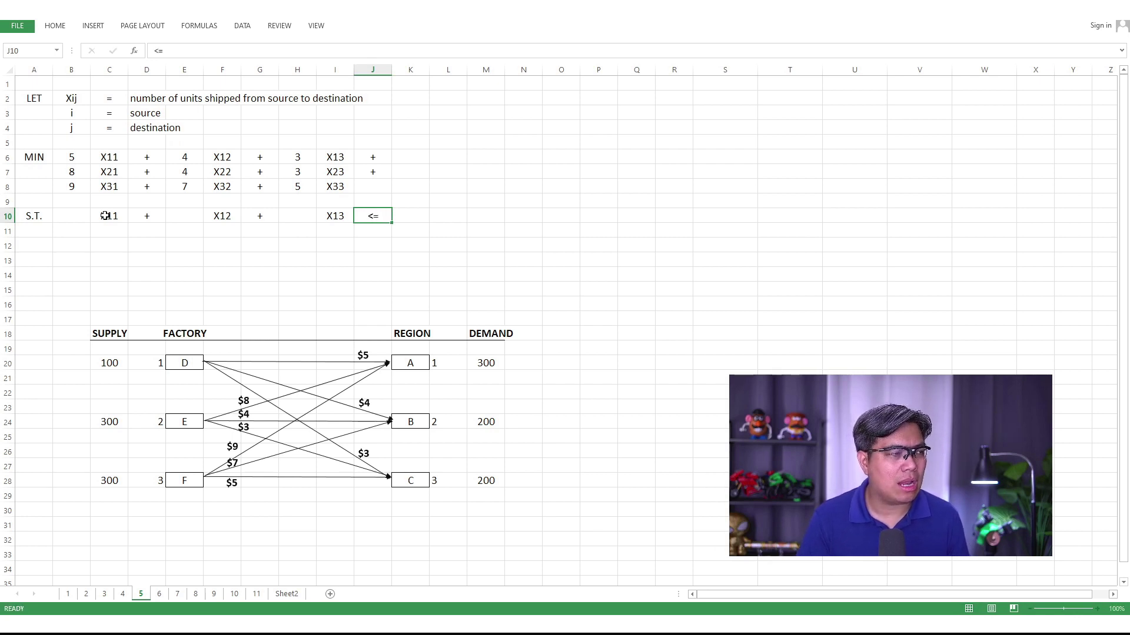
key(Right)
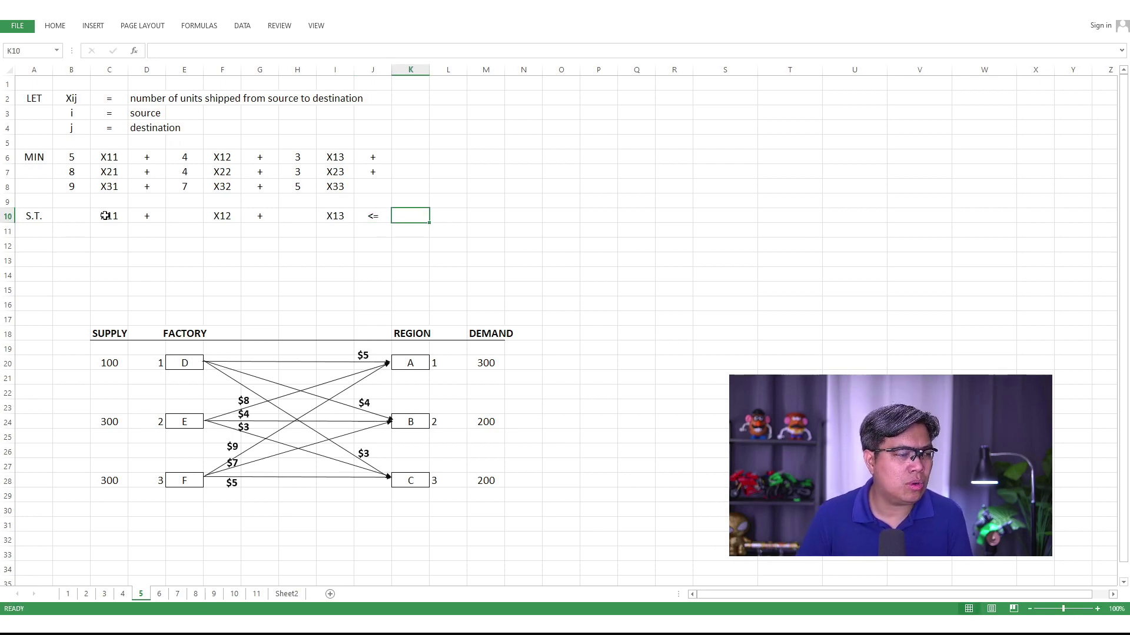
text(100)
drag(105, 216, 105, 202)
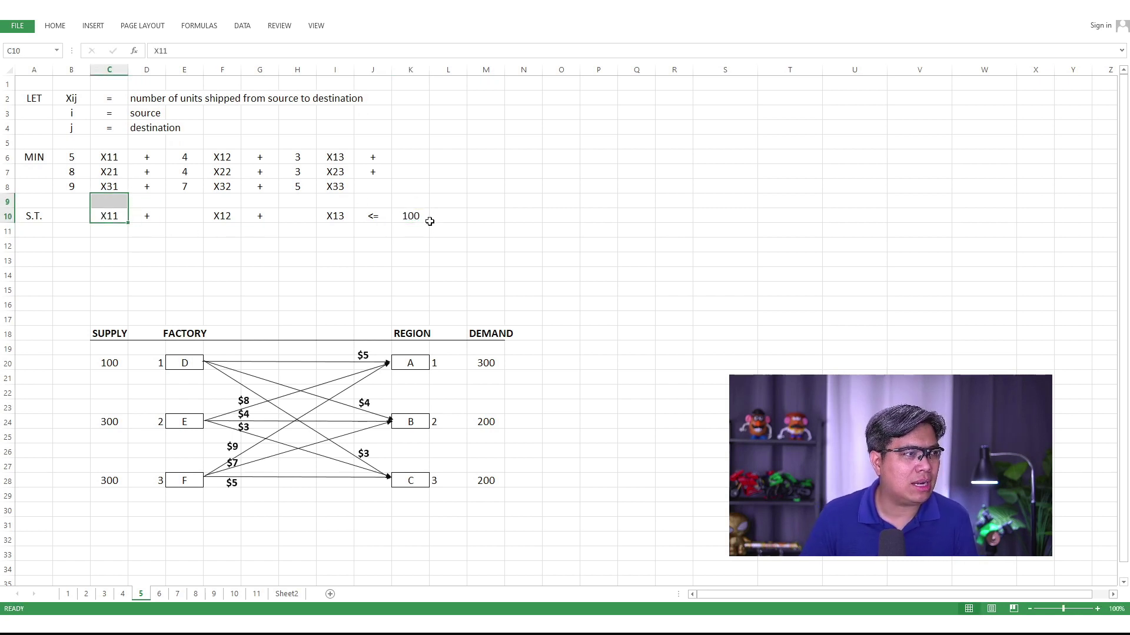
click(417, 218)
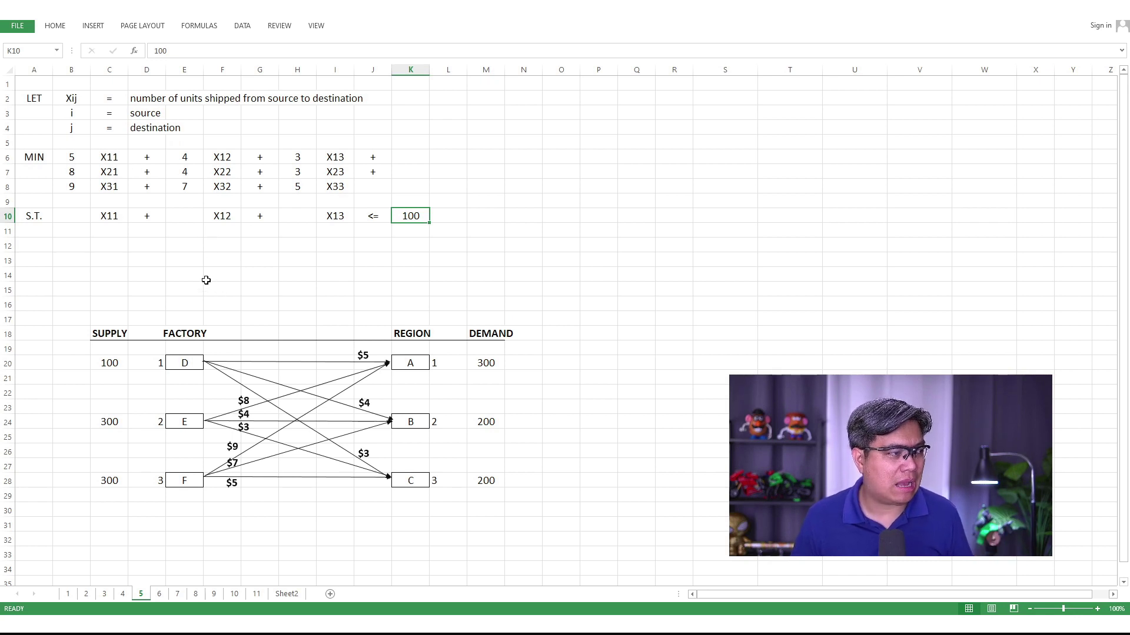
- Begin the Factory E supply constraint by entering X21 in C11
click(107, 230)
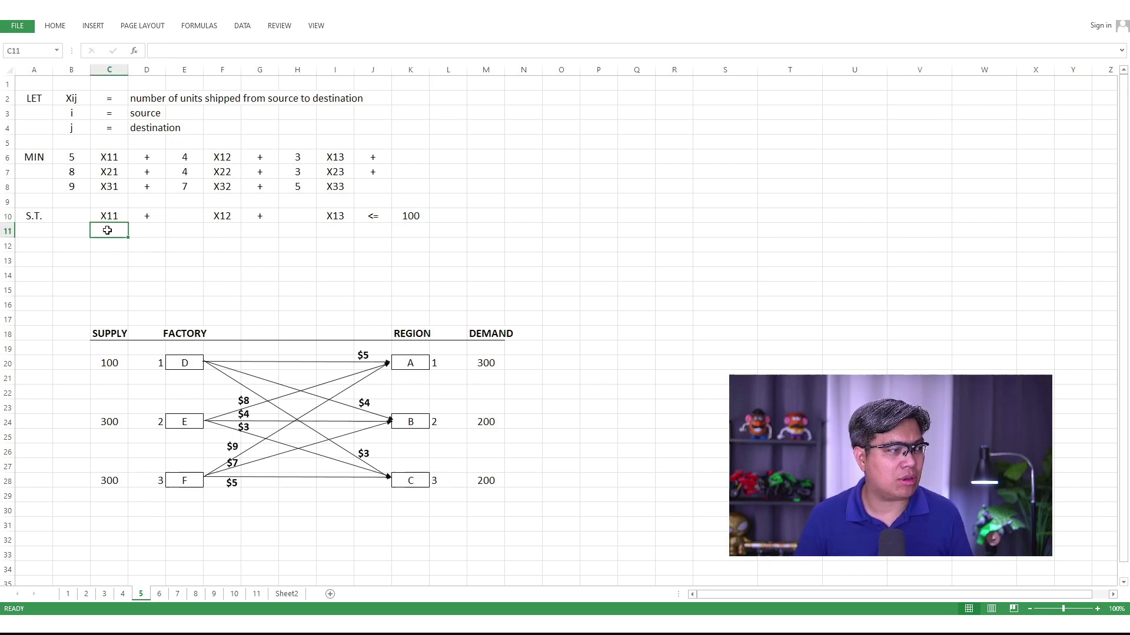
text(X11)
key(BackSpace)
key(BackSpace)
text(21)
key(Return)
- Add the variable X22 to the Factory E supply constraint in F11, under X12
key(Right)
key(Right)
key(Right)
key(Up)
text(X22)
key(ctrl+Return)
- Add the variable X23 to the Factory E supply constraint in I11, under X13
key(Down)
key(Right)
key(Right)
key(Right)
key(Up)
text(X23)
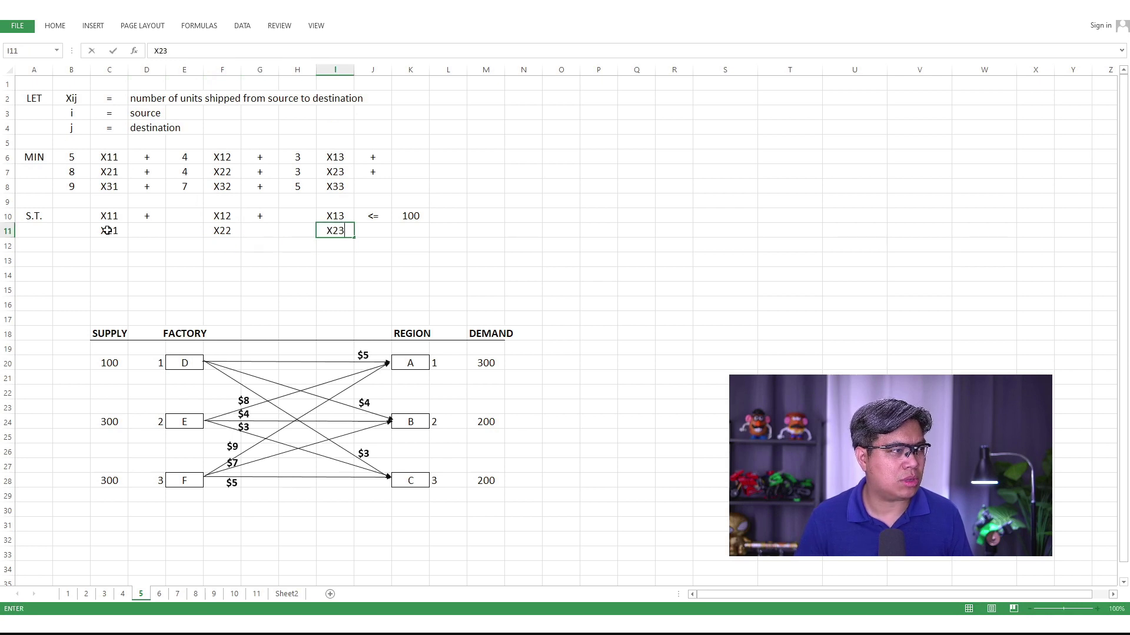
key(Return)
- Enter the Factory E supply limit 300 in K11
key(Right)
key(Up)
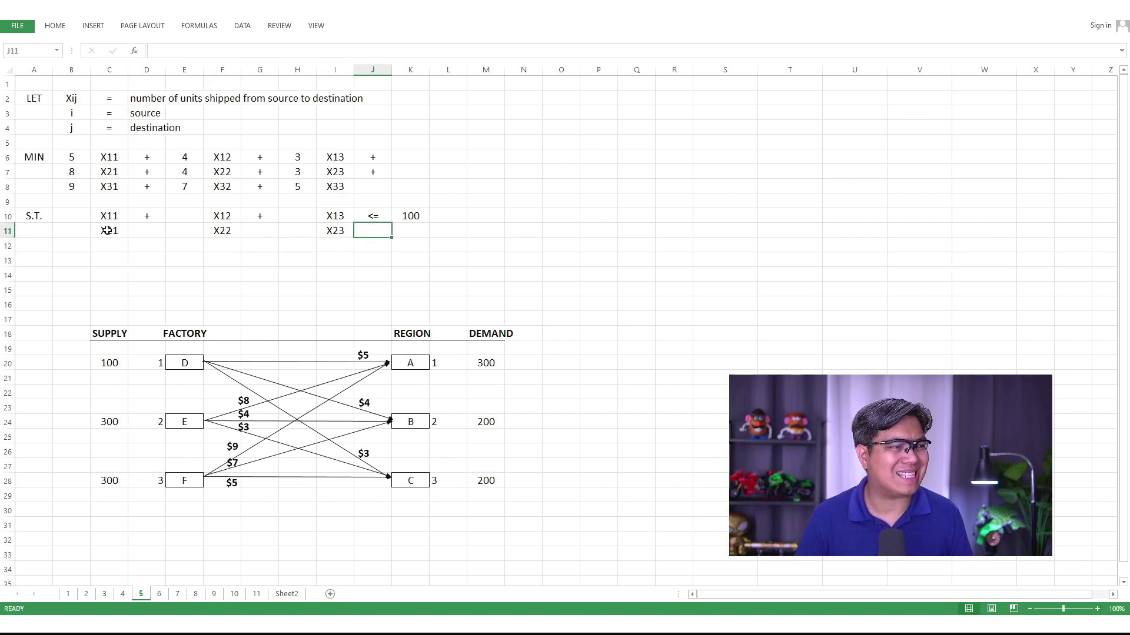
key(Right)
text(2)
text(00)
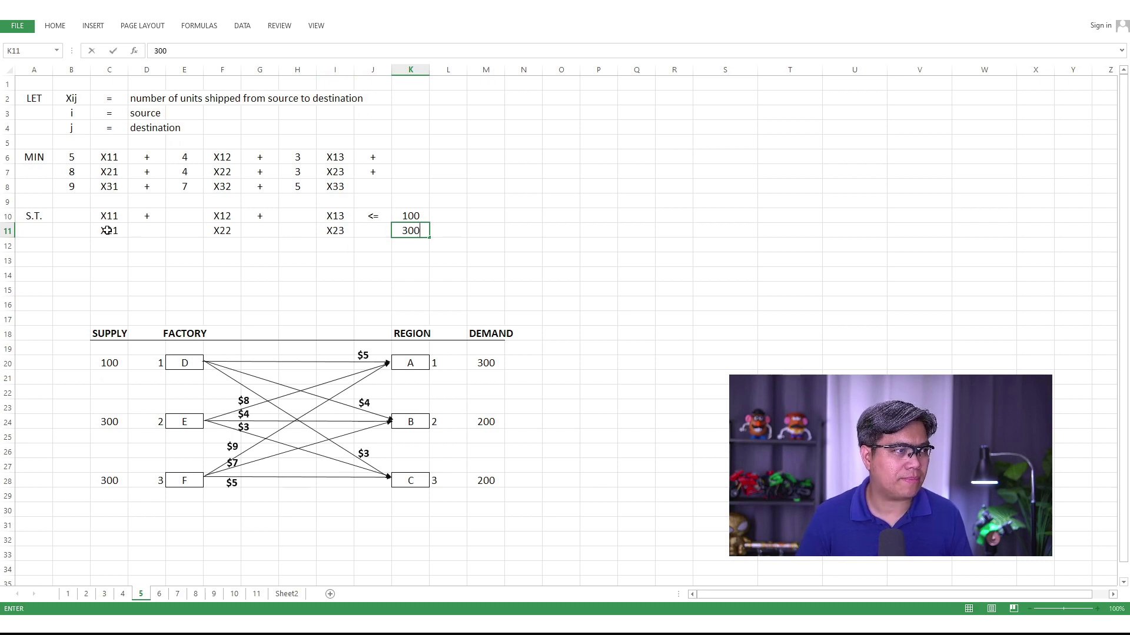
- Begin the Factory F supply constraint by entering X31 in C12
key(Left)
key(Up)
key(Left)
key(Left)
key(Left)
key(Left)
key(Left)
key(Left)
key(Down)
key(Down)
key(Left)
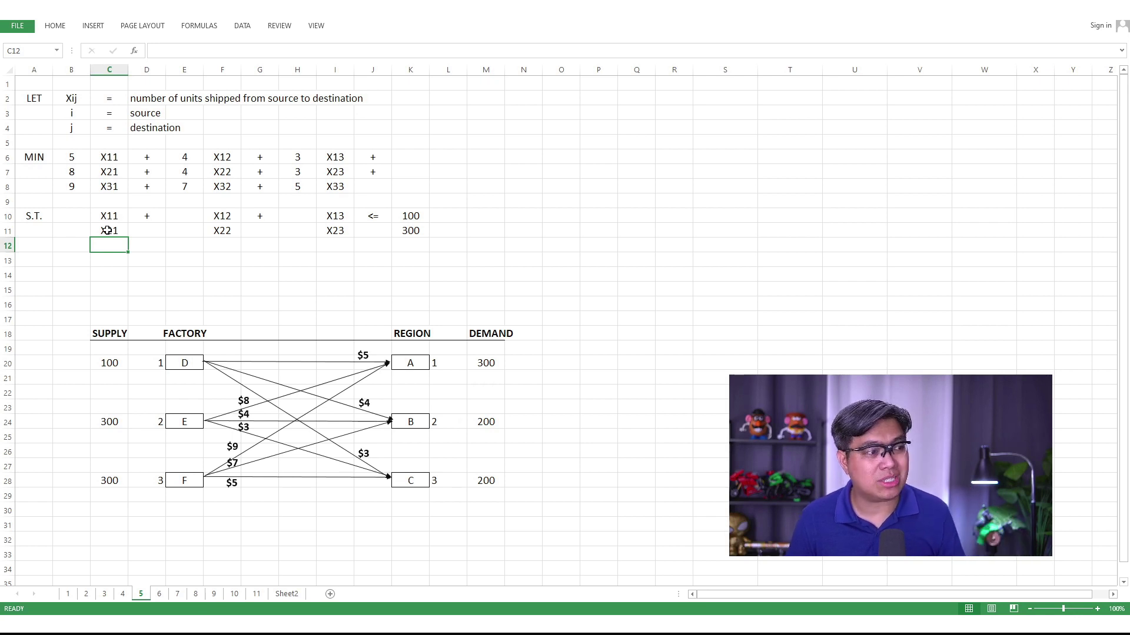
text(X31)
- Add the variables X32 in F12 and X33 in I12 to the Factory F supply constraint
key(Tab)
key(Tab)
key(Tab)
key(Tab)
key(Left)
text(X32)
key(Tab)
key(Tab)
key(Tab)
text(X33)
key(Return)
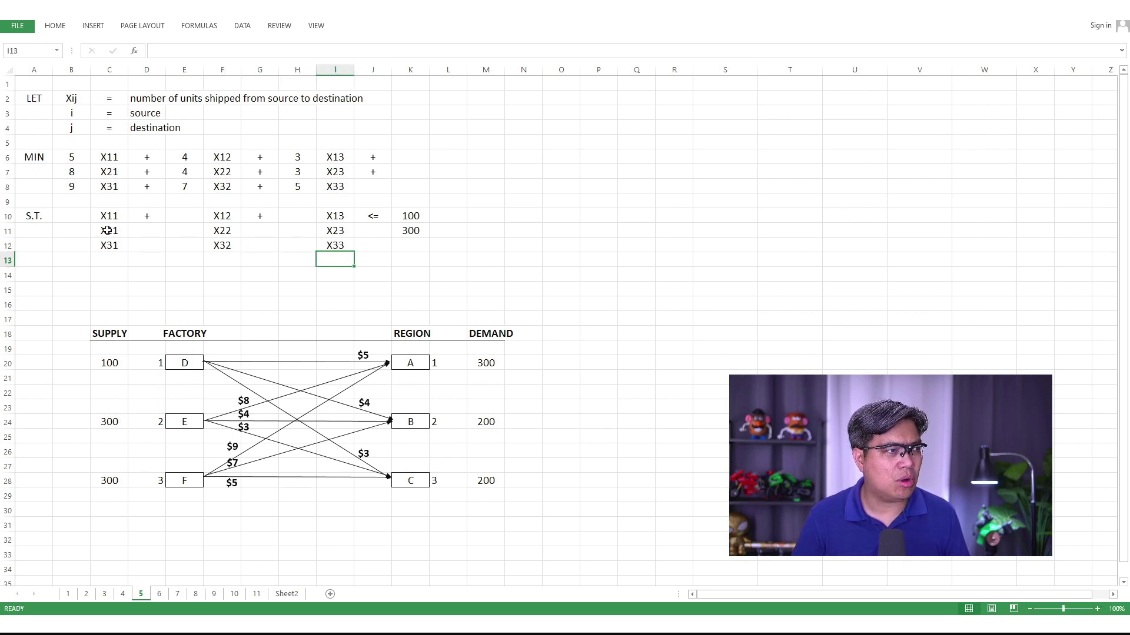
- Enter the Factory F supply limit 300 in K12
key(Right)
key(Up)
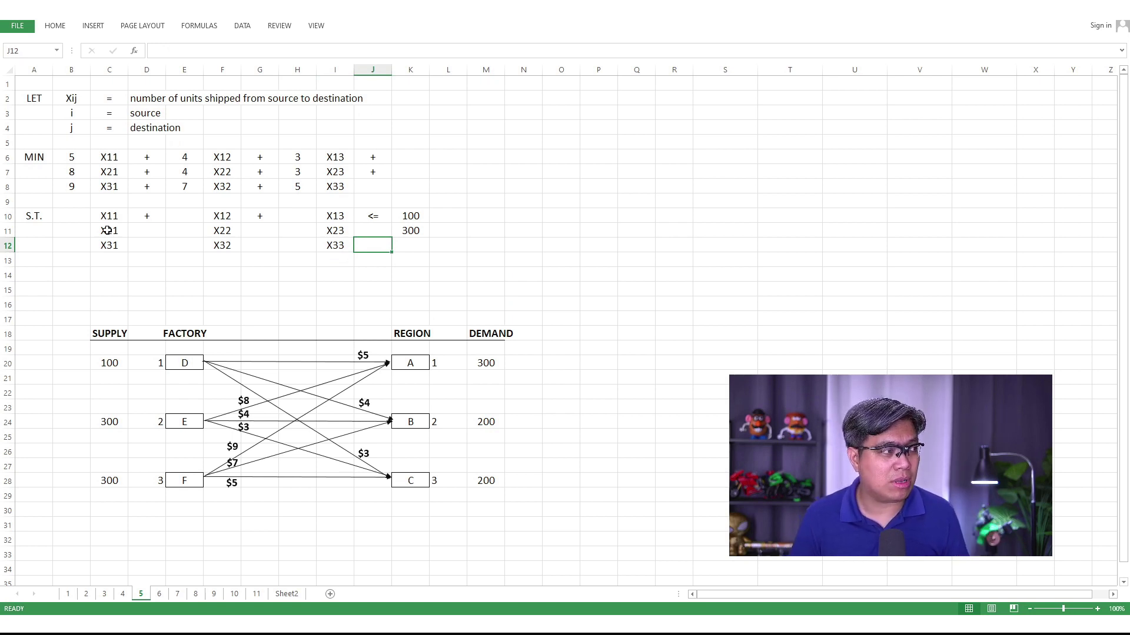
key(Right)
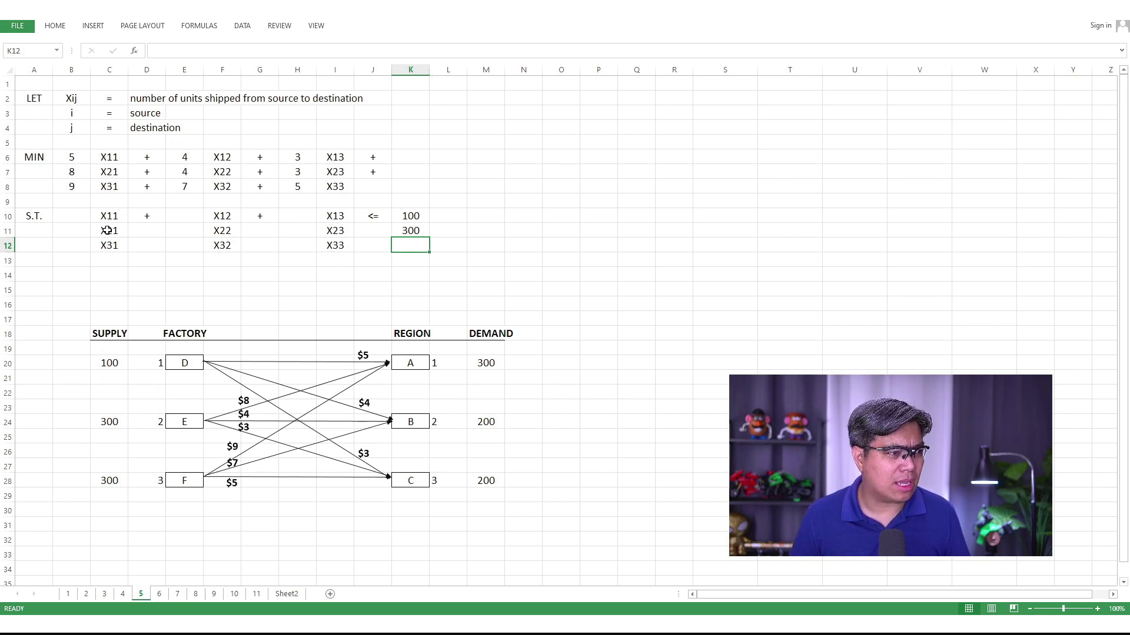
text(300)
- Copy the <= sign from J10 to the Factory E and F constraint rows, J11 and J12
key(Left)
key(Up)
key(Up)
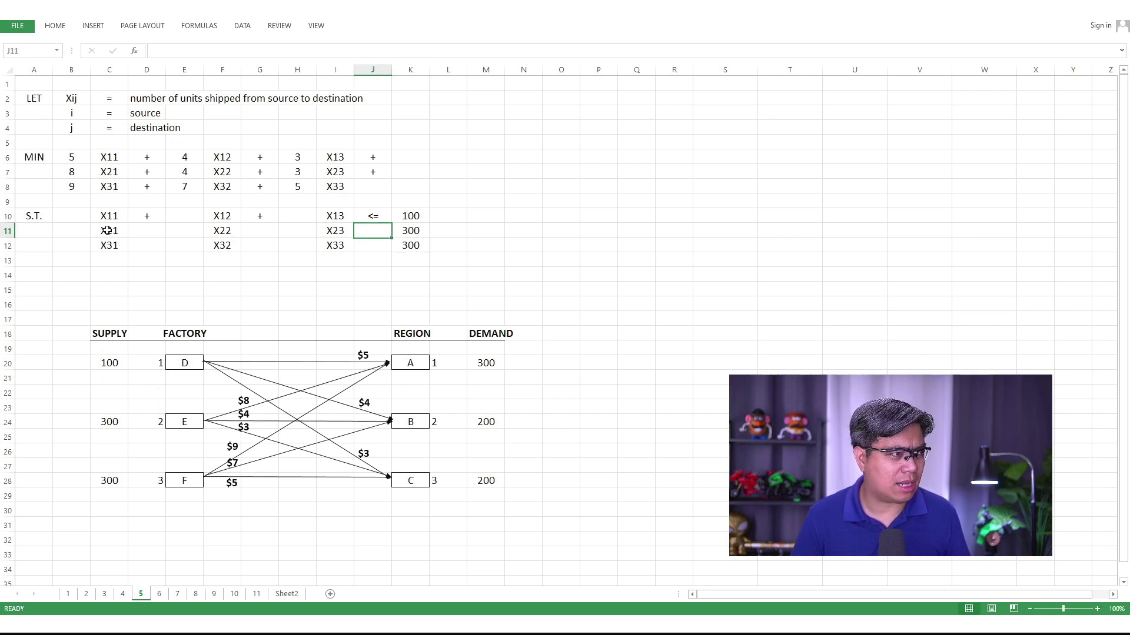
key(ctrl+c)
key(Down)
key(shift+Down)
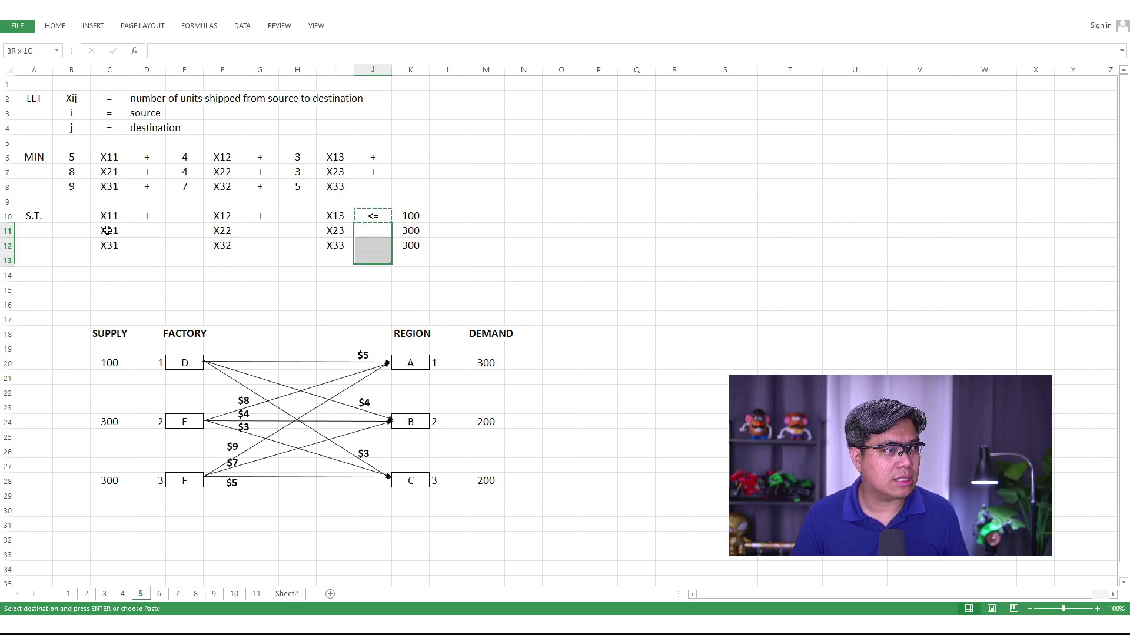
key(ctrl+v)
- Copy the + sign from G10 to G11 and G12 in the Factory E and F supply constraints
key(Left)
key(Left)
key(Left)
key(Up)
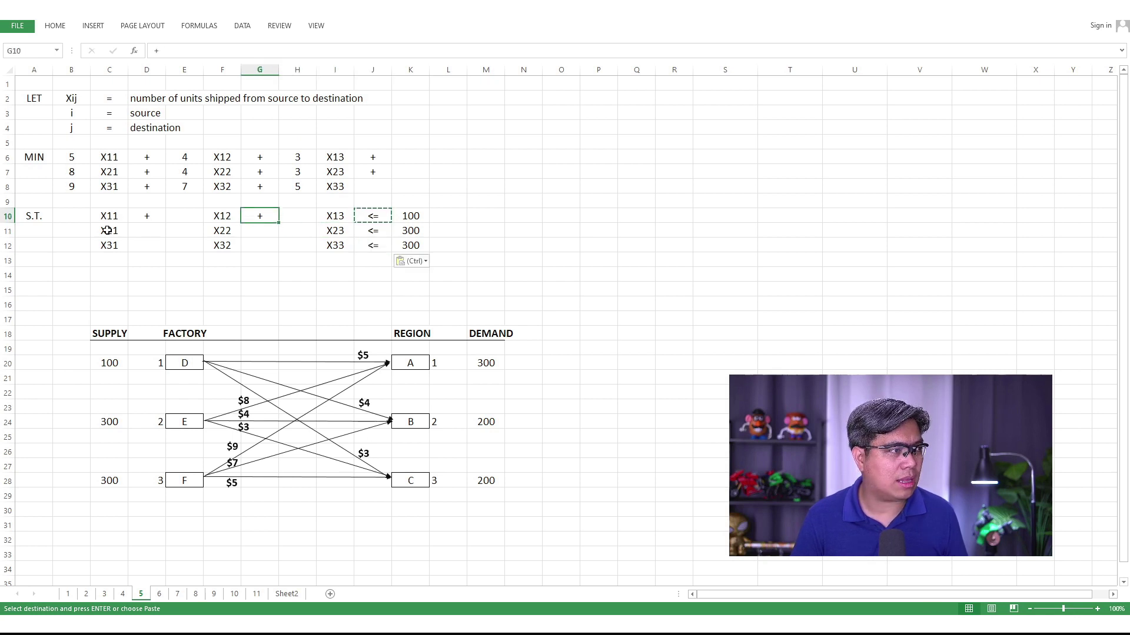
key(ctrl+c)
key(Down)
key(shift+Down)
key(ctrl+v)
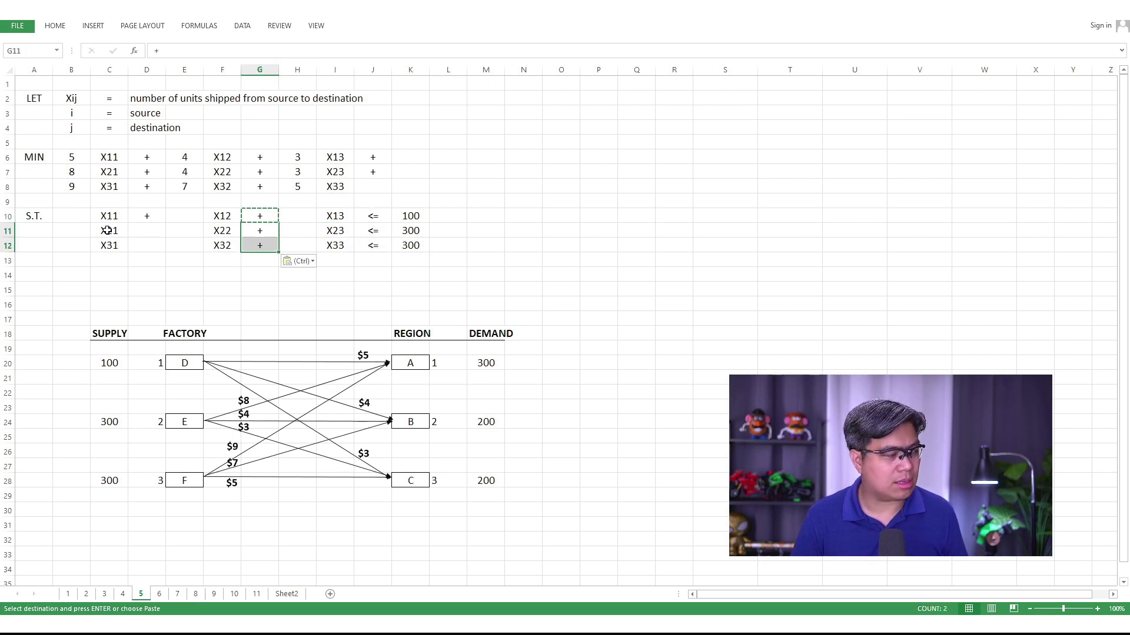
- Copy the + sign to D11 and D12 in the Factory E and F supply constraints
key(Left)
key(Left)
key(Left)
key(shift+Down)
key(ctrl+v)
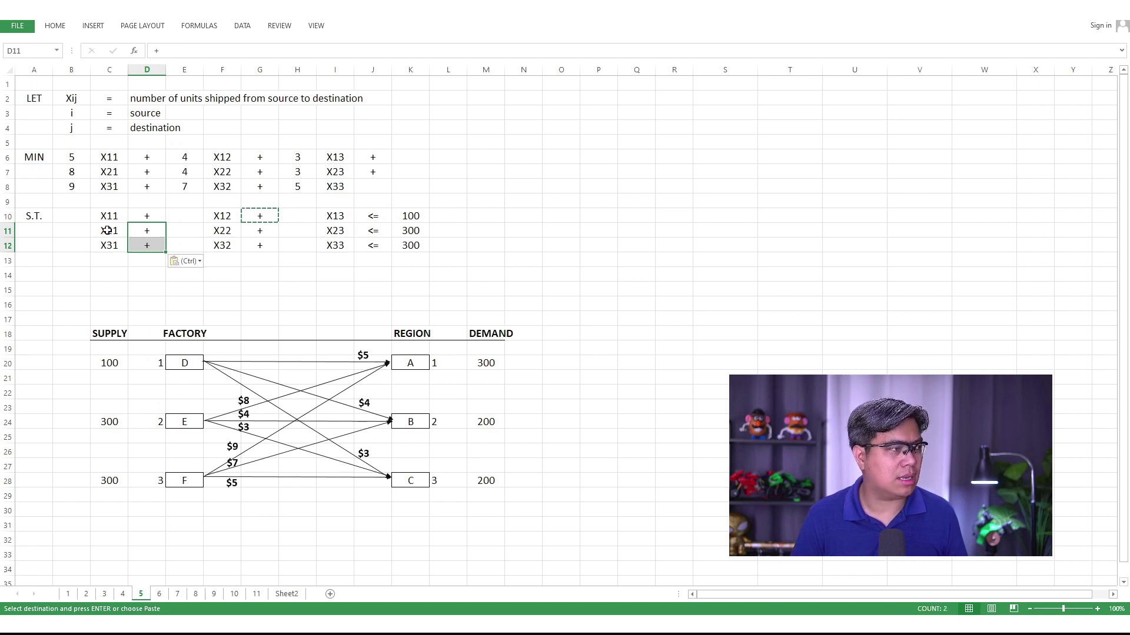
key(Down)
key(Escape)
- Start the Region A demand constraint in row 13 with X11 in C13 and X21 in F13
drag(109, 359, 177, 482)
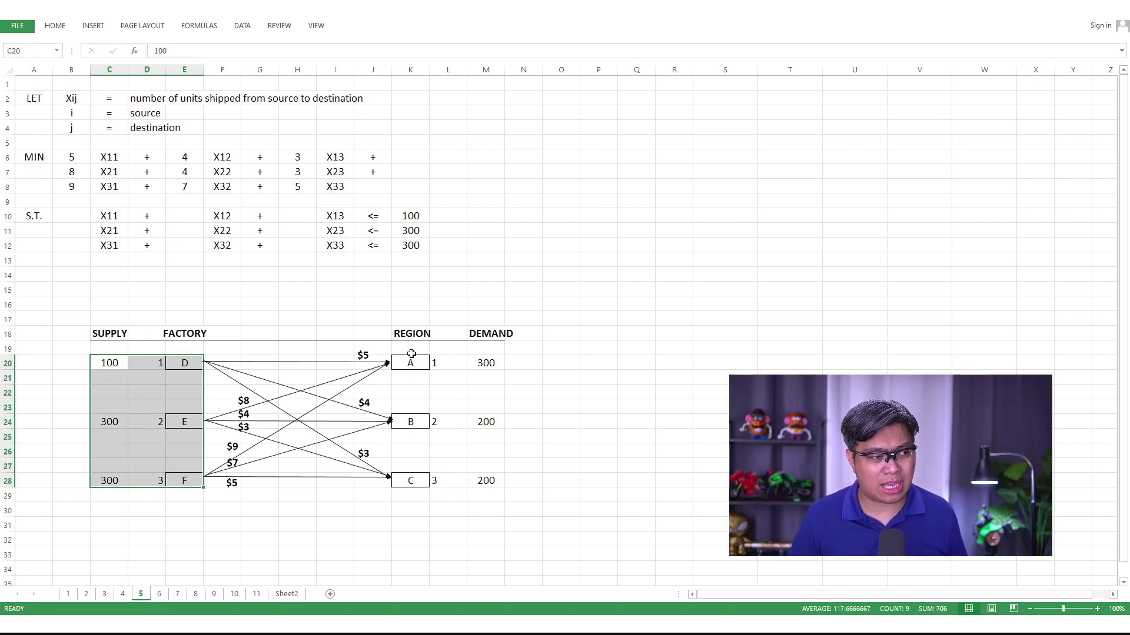
drag(411, 357, 498, 481)
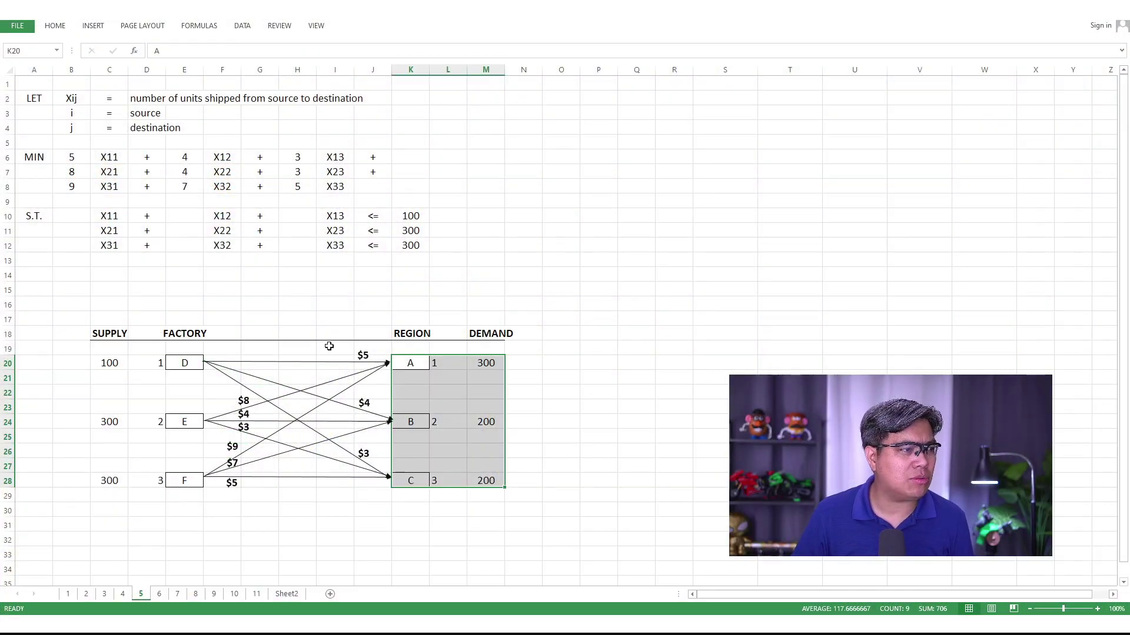
click(105, 261)
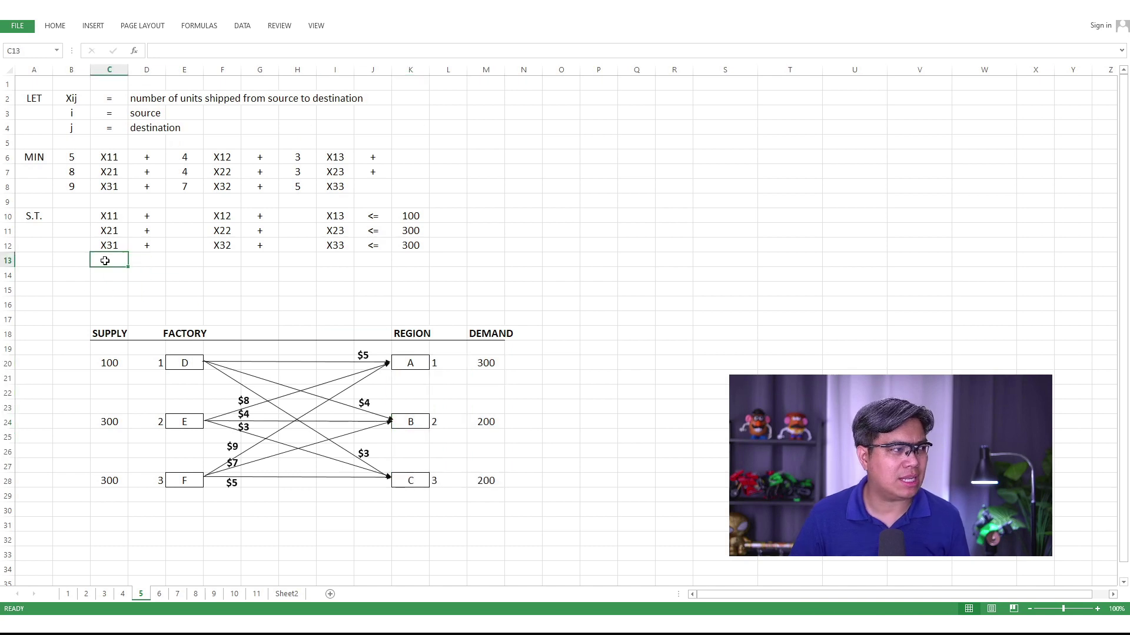
text(X)
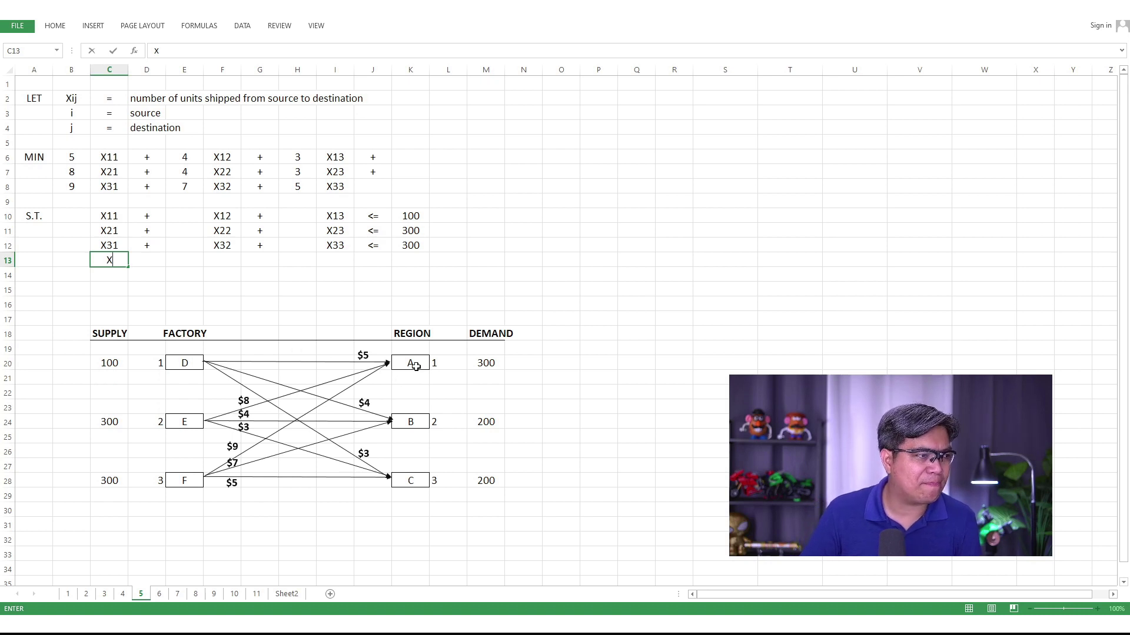
text(11)
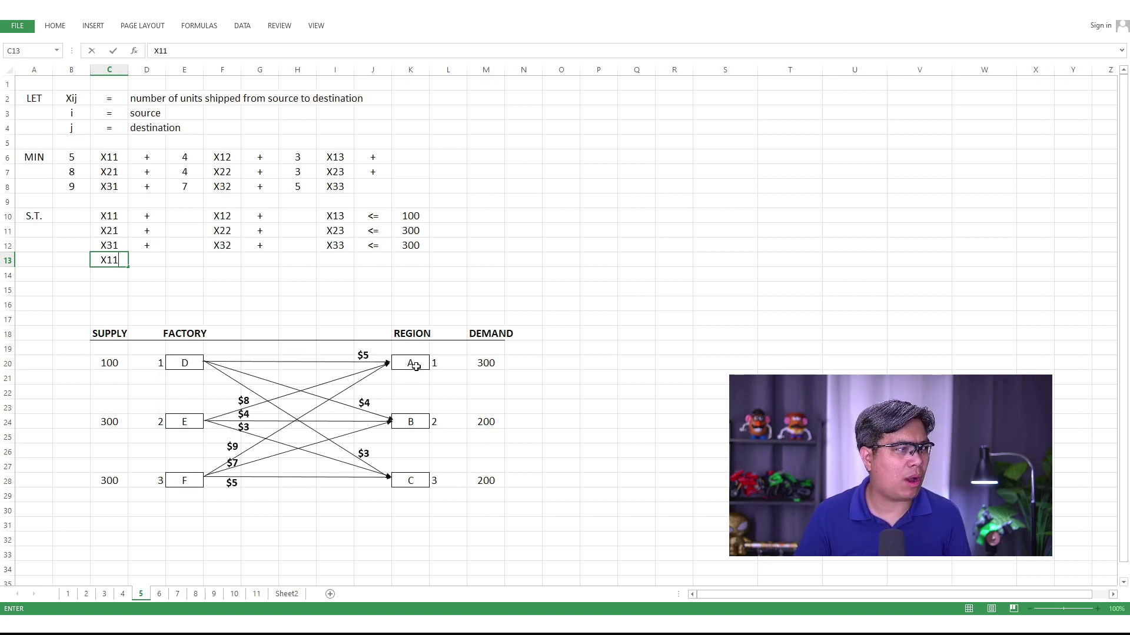
key(Tab)
key(Tab)
key(Tab)
text(X22)
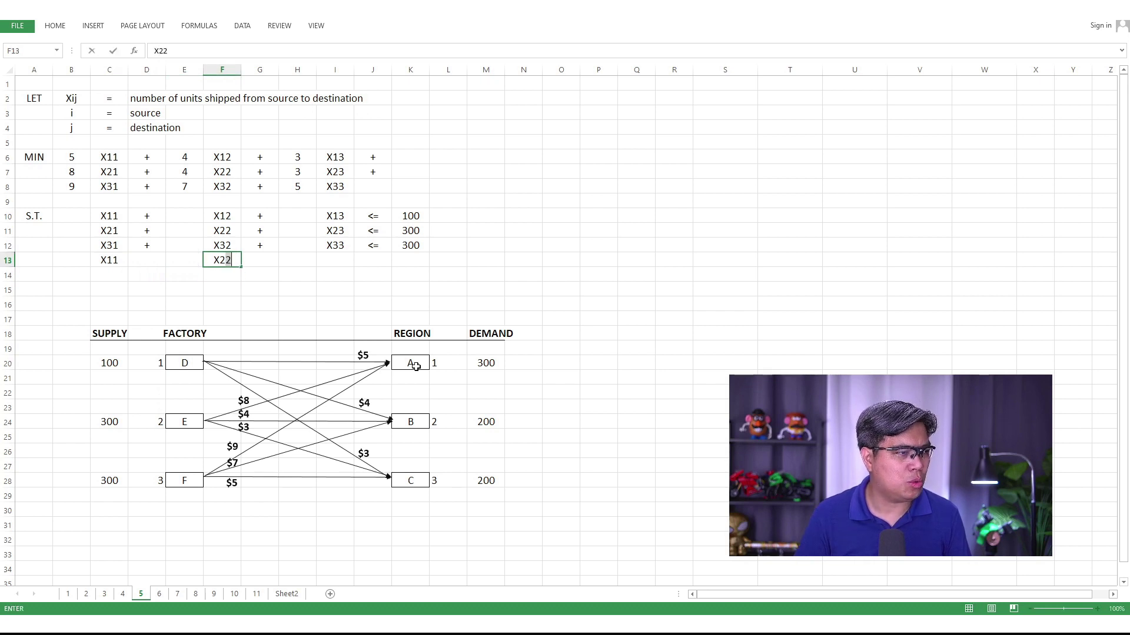
- Complete the Region A demand constraint with X31 in I13, = in J13 and the demand 300 in K13
key(Tab)
key(Tab)
key(Tab)
text(X)
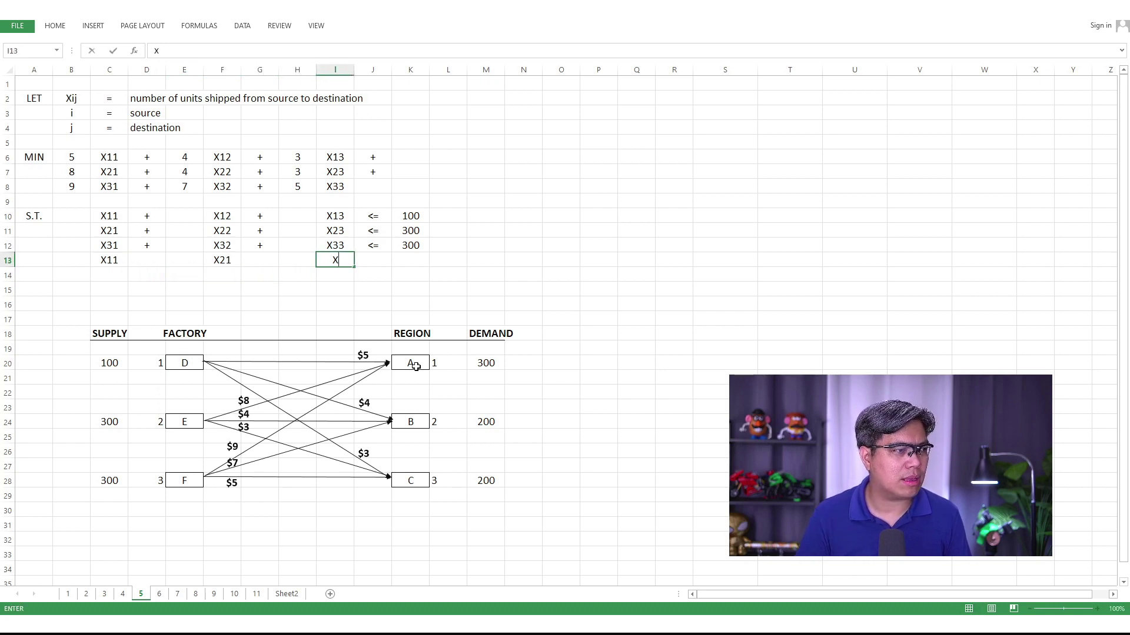
text(31)
key(Tab)
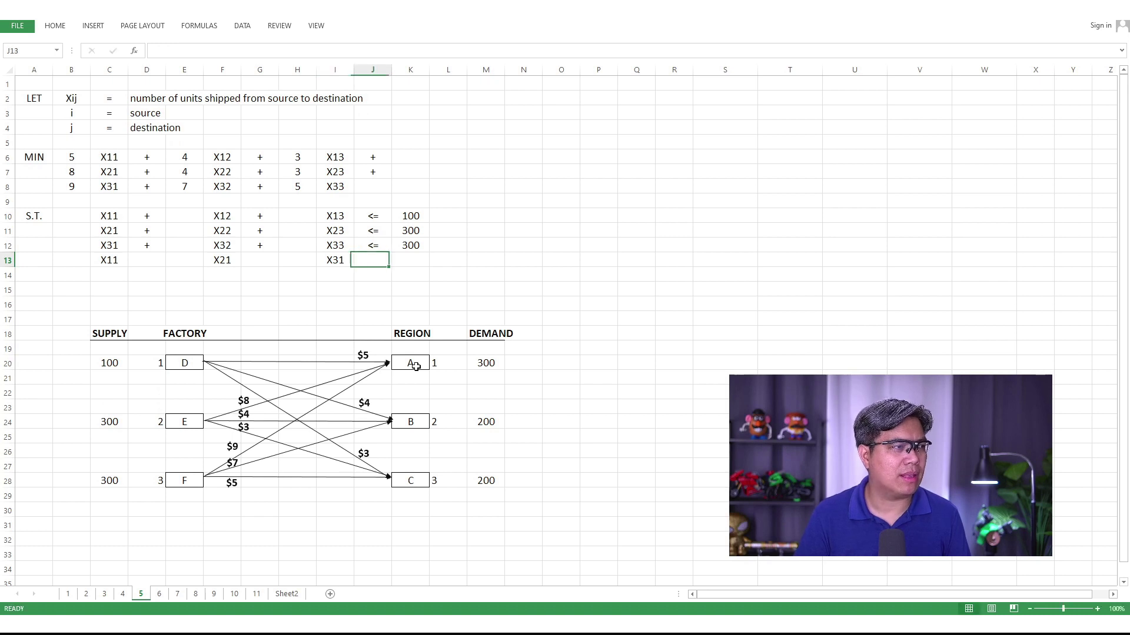
text(=)
key(Return)
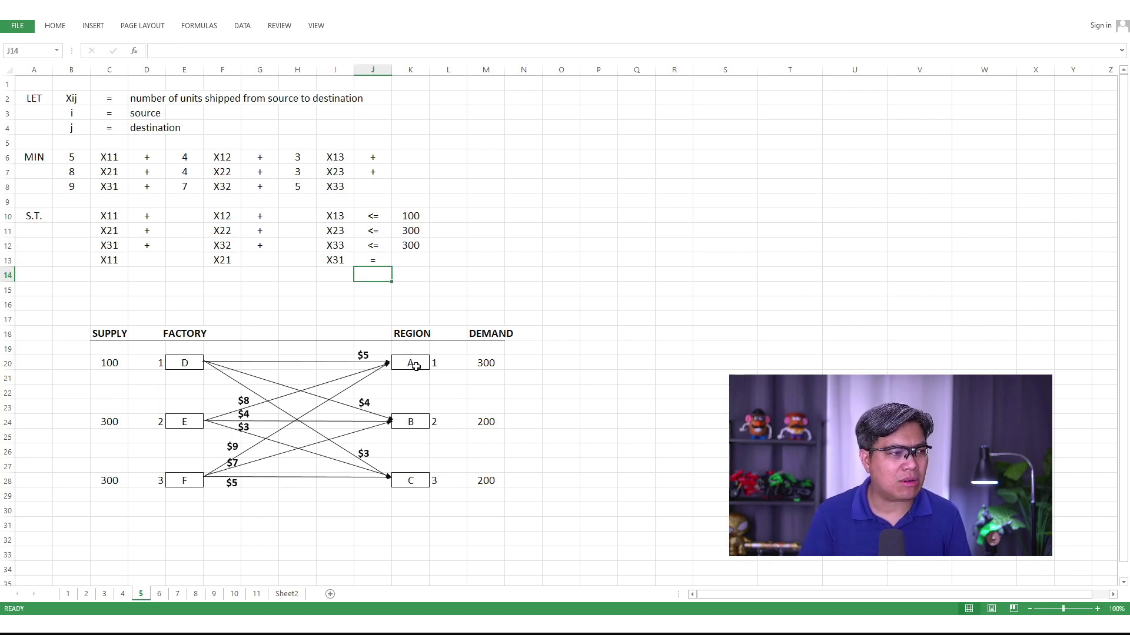
key(Right)
key(Up)
text(300)
- Start the Region B demand constraint in row 14 with X12 in C14 and X22 in F14
key(Left)
key(Left)
key(Left)
key(Left)
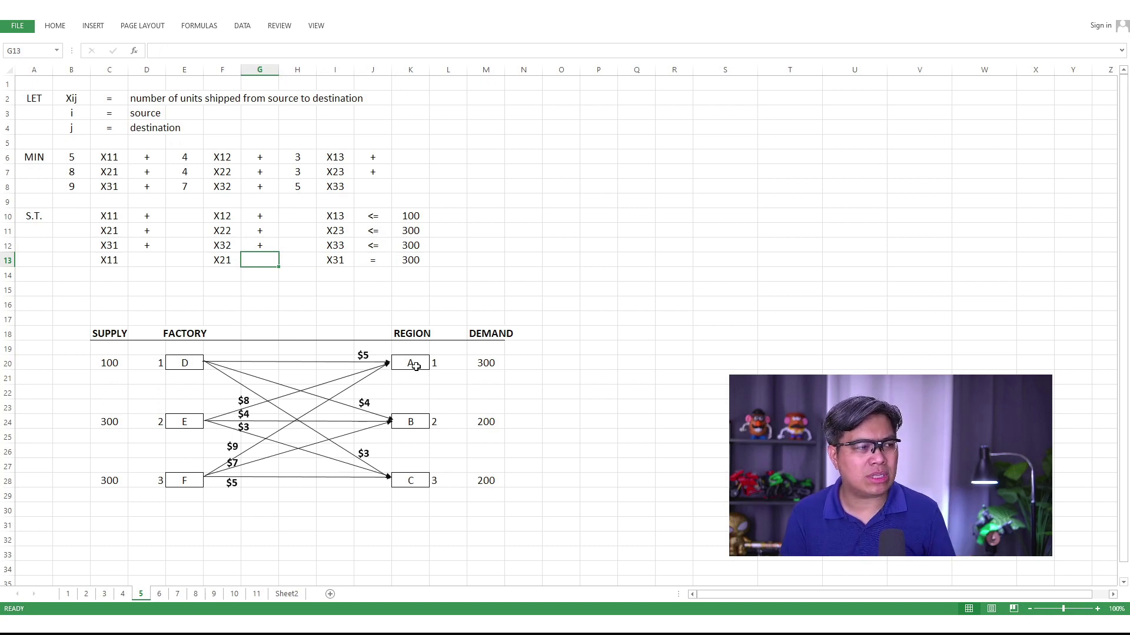
key(Down)
key(Left)
key(Left)
key(Left)
key(Left)
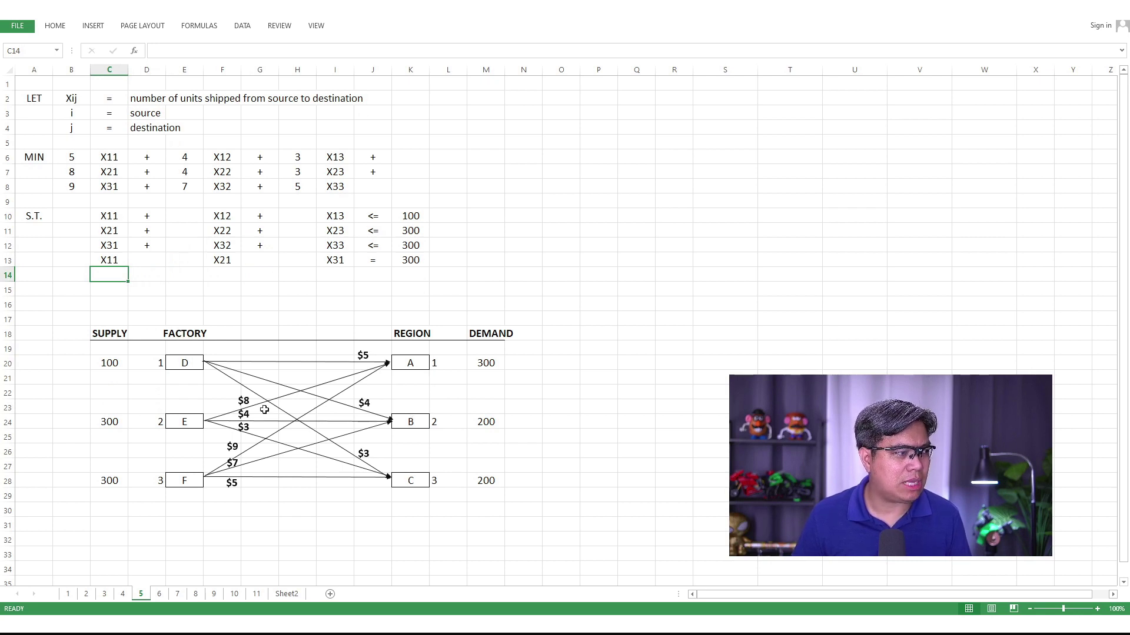
text(X12)
key(Tab)
key(Tab)
key(Tab)
key(Tab)
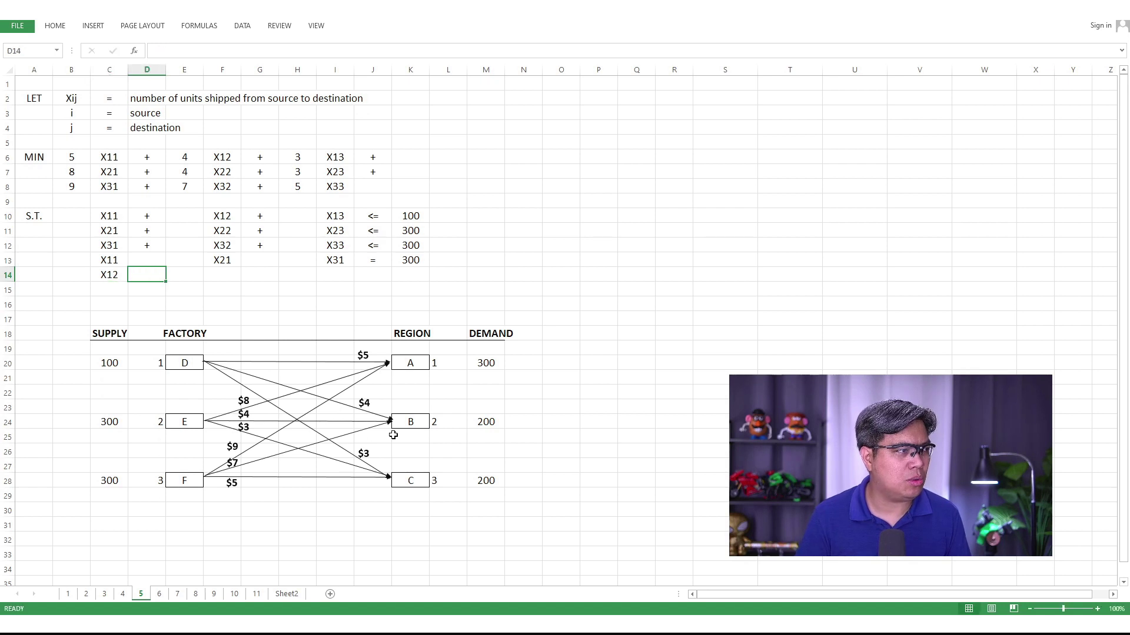
key(shift+Tab)
text(X)
text(22)
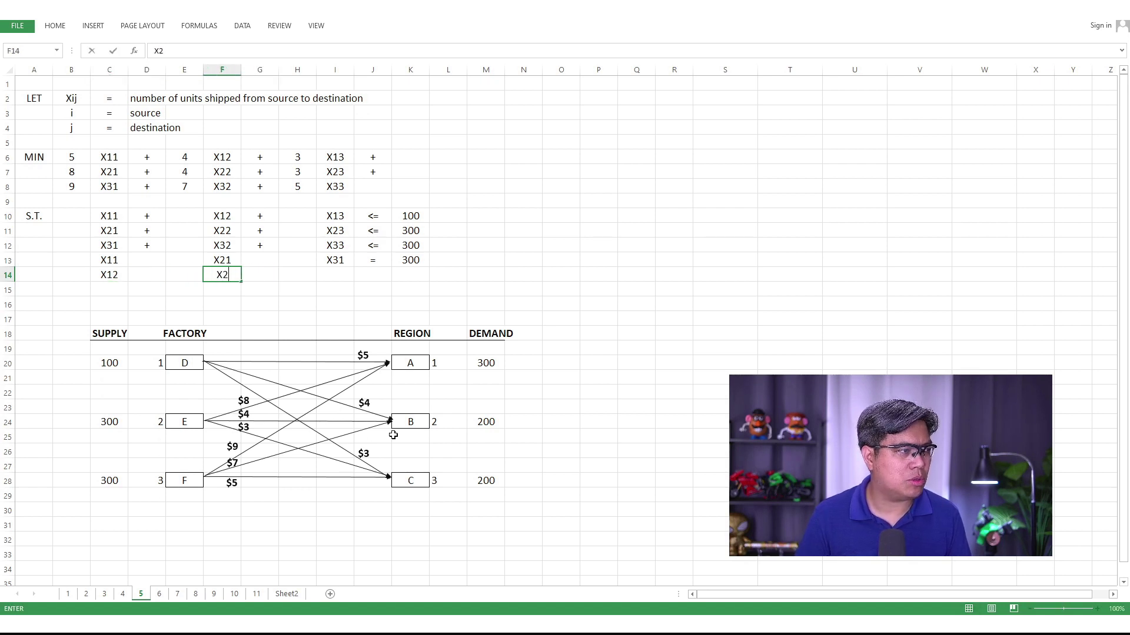
- Complete the Region B demand constraint with X32 in I14, = in J14 and the demand 200 in K14
key(Tab)
key(Tab)
key(Tab)
text(X)
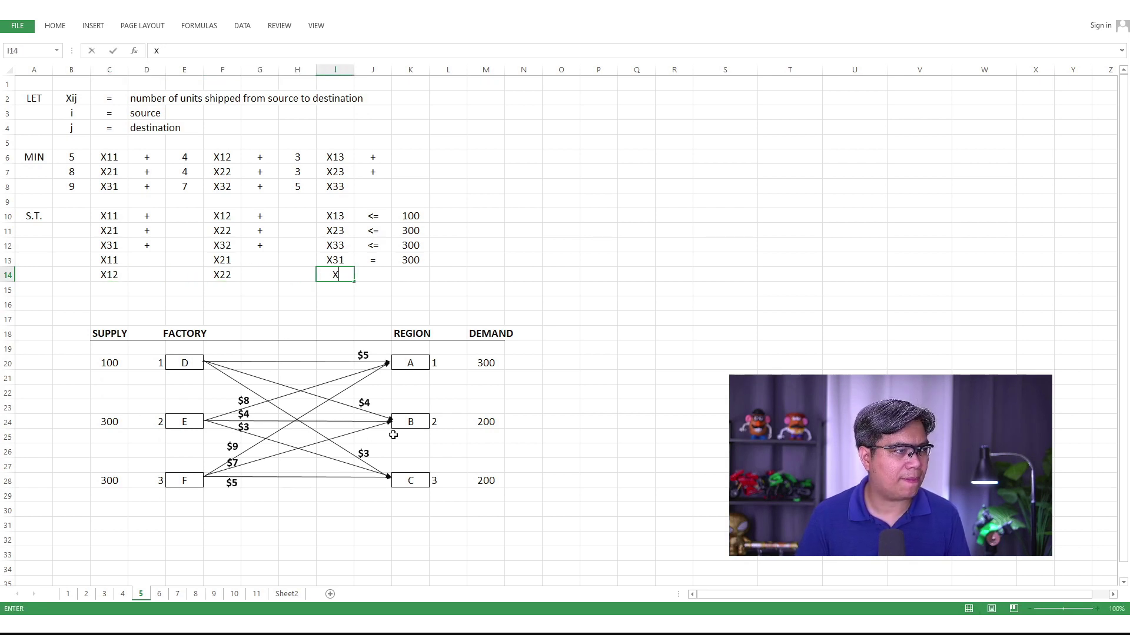
text(32)
key(Tab)
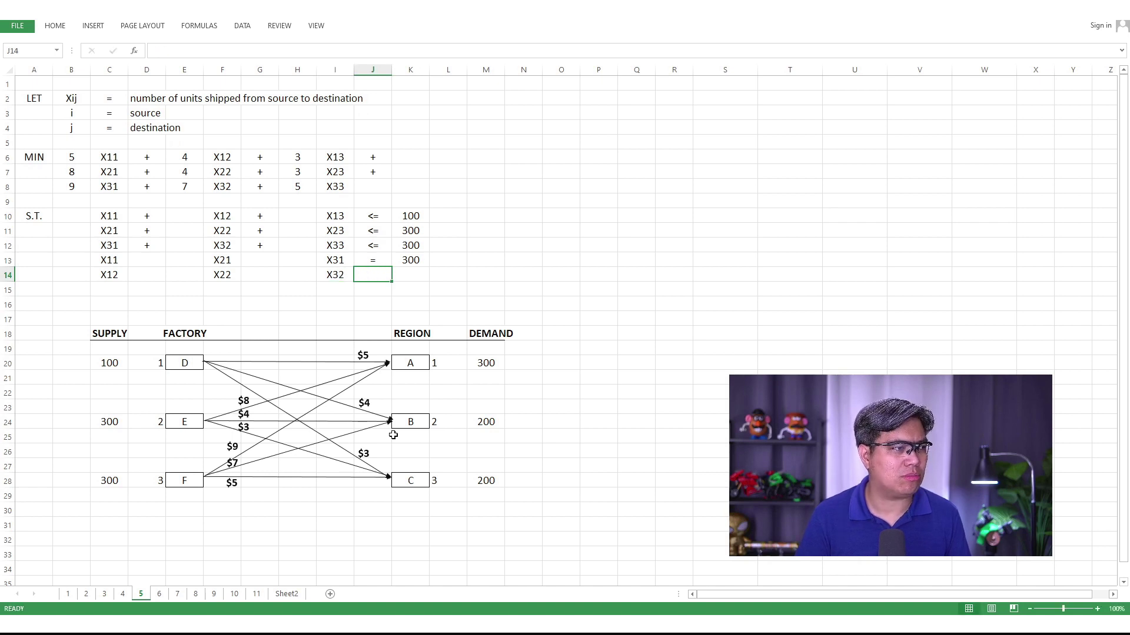
text(=)
key(Tab)
text(200)
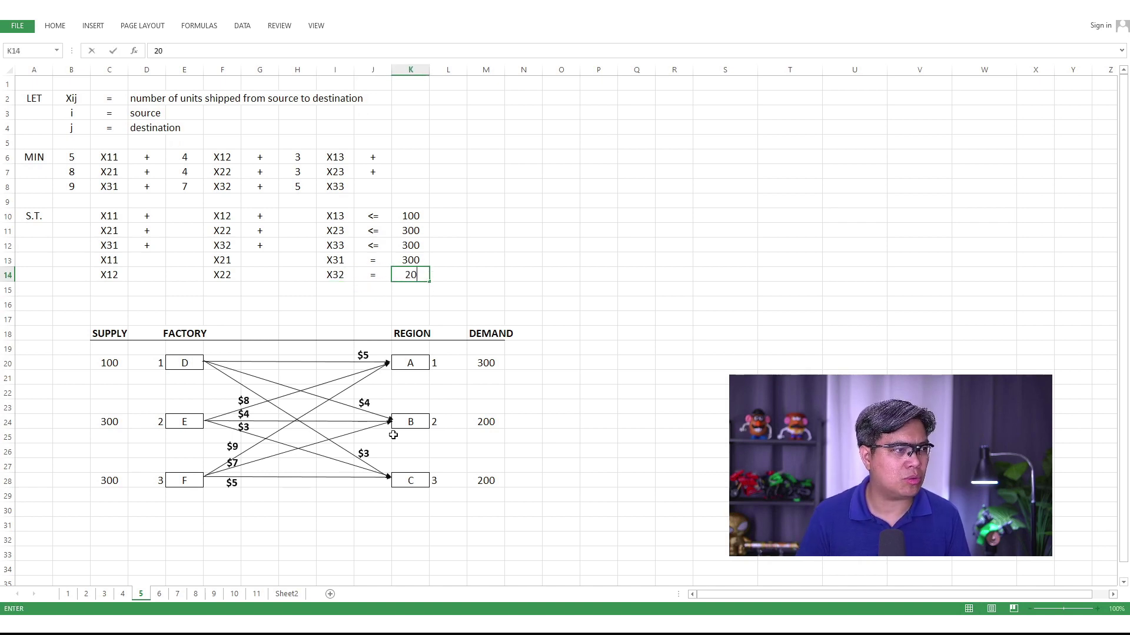
key(Return)
- Enter X13 in C15 as the first variable of the Region C demand constraint
key(Left)
key(Left)
key(Left)
key(Left)
key(Left)
key(Left)
key(Left)
key(Left)
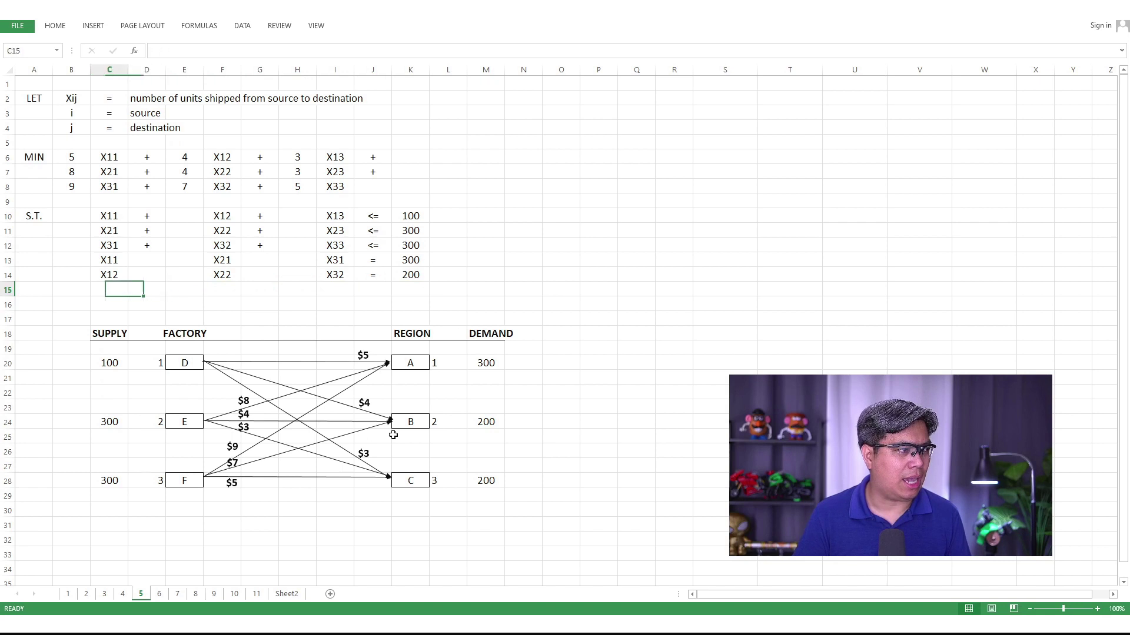
text(X)
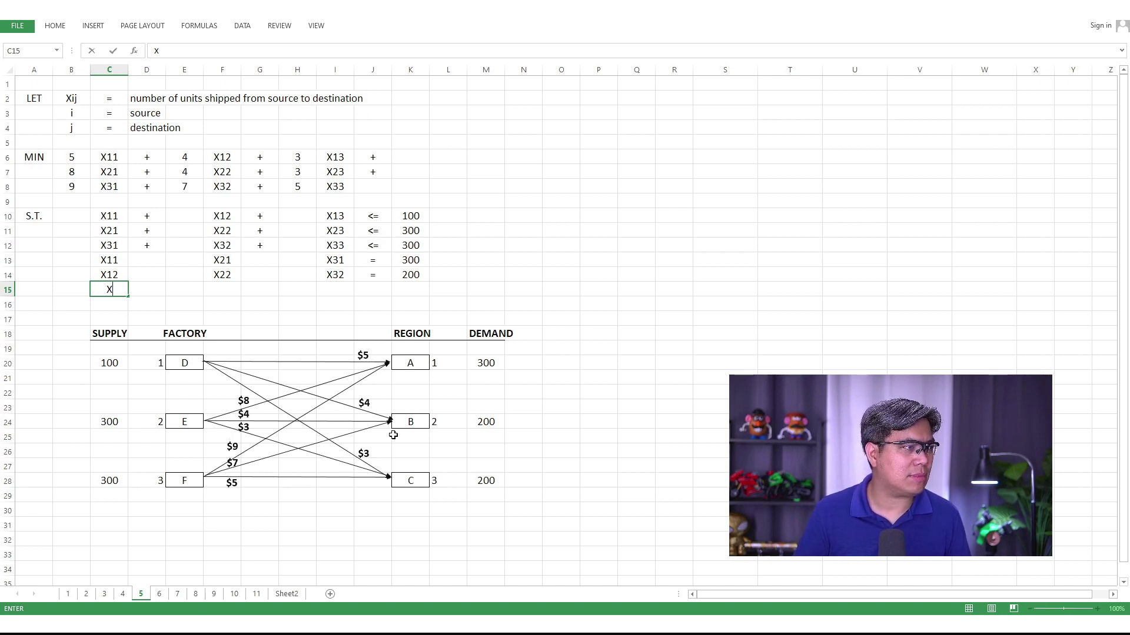
text(13)
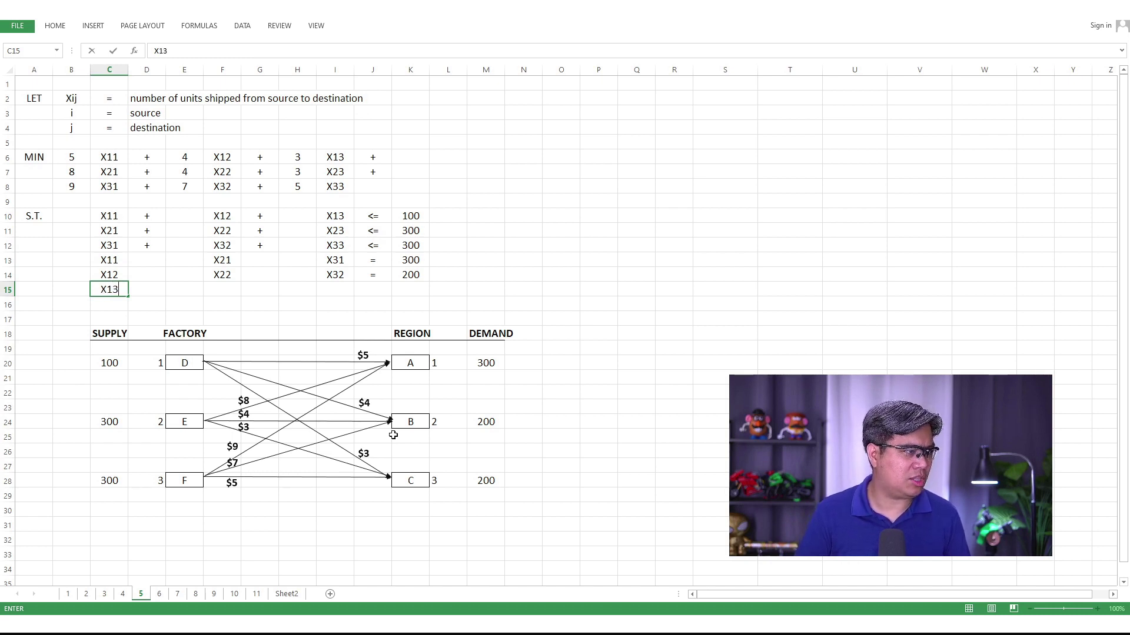
- Add the variables X23 in F15 and X33 in I15 to the Region C demand constraint
key(Tab)
key(Tab)
key(Tab)
text(X)
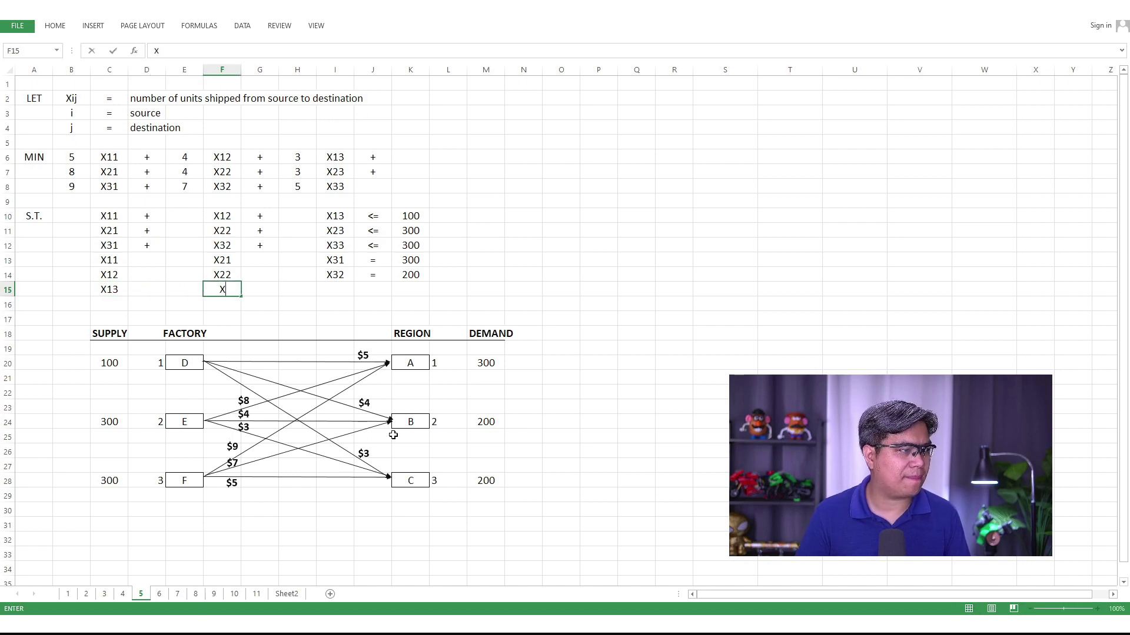
text(23)
key(Tab)
key(Tab)
key(Tab)
text(X33)
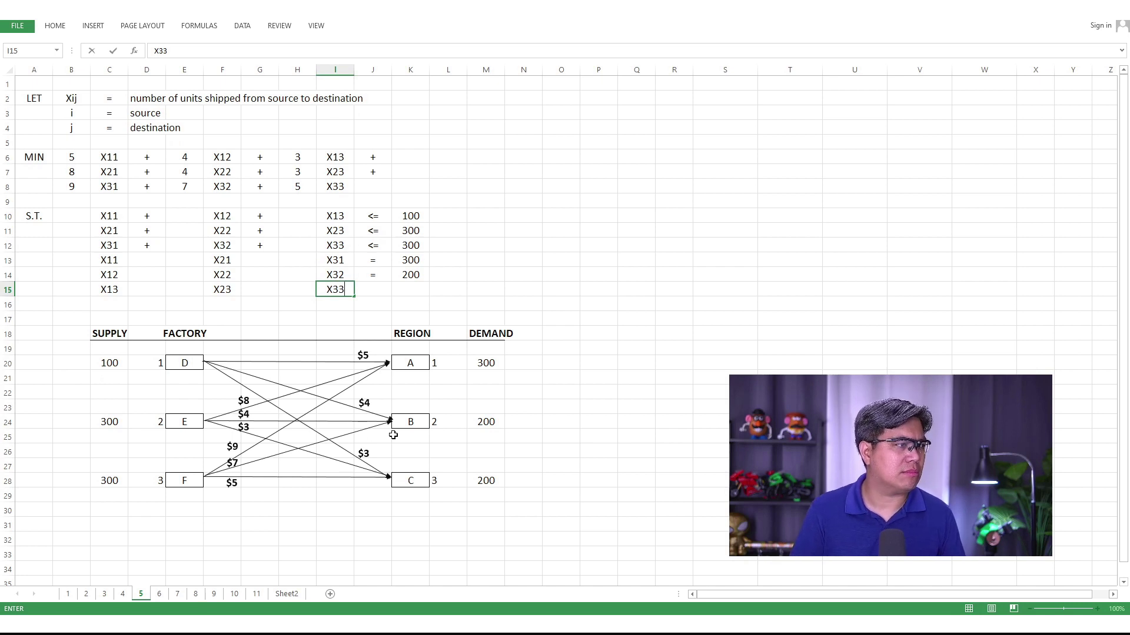
key(Return)
key(Left)
key(Left)
key(Left)
key(Left)
key(Left)
key(Left)
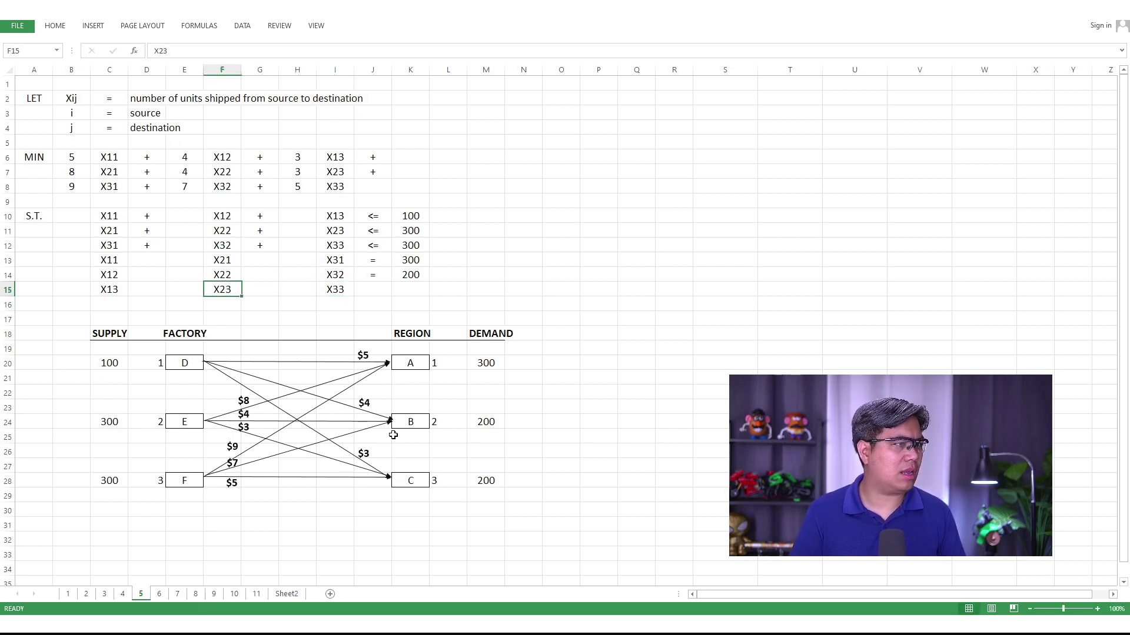
key(Up)
text(X21)
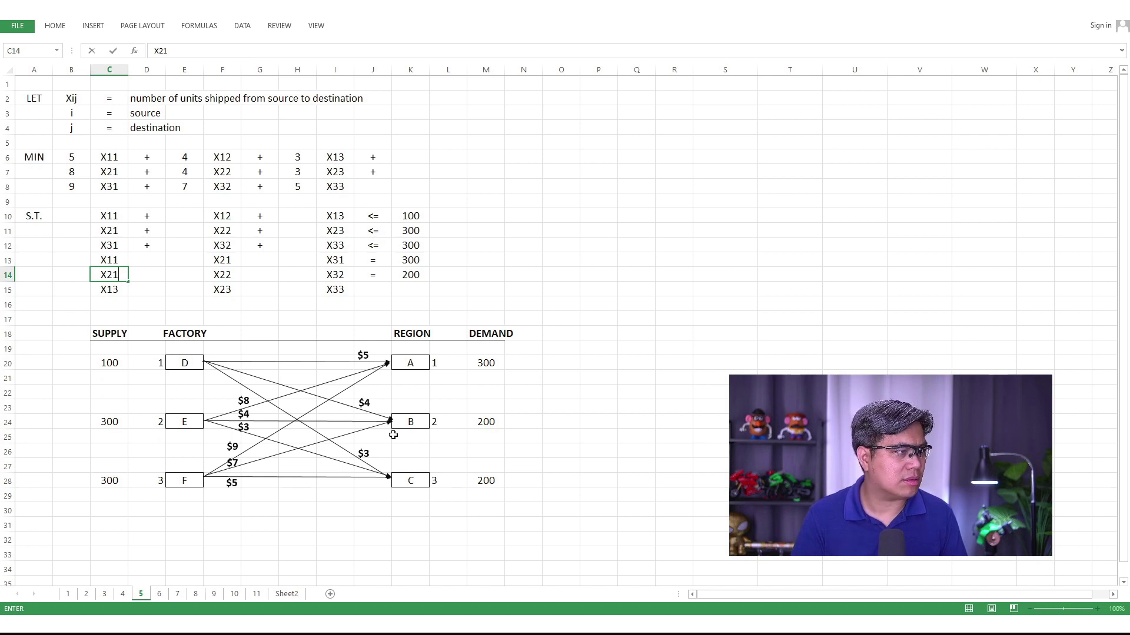
key(Escape)
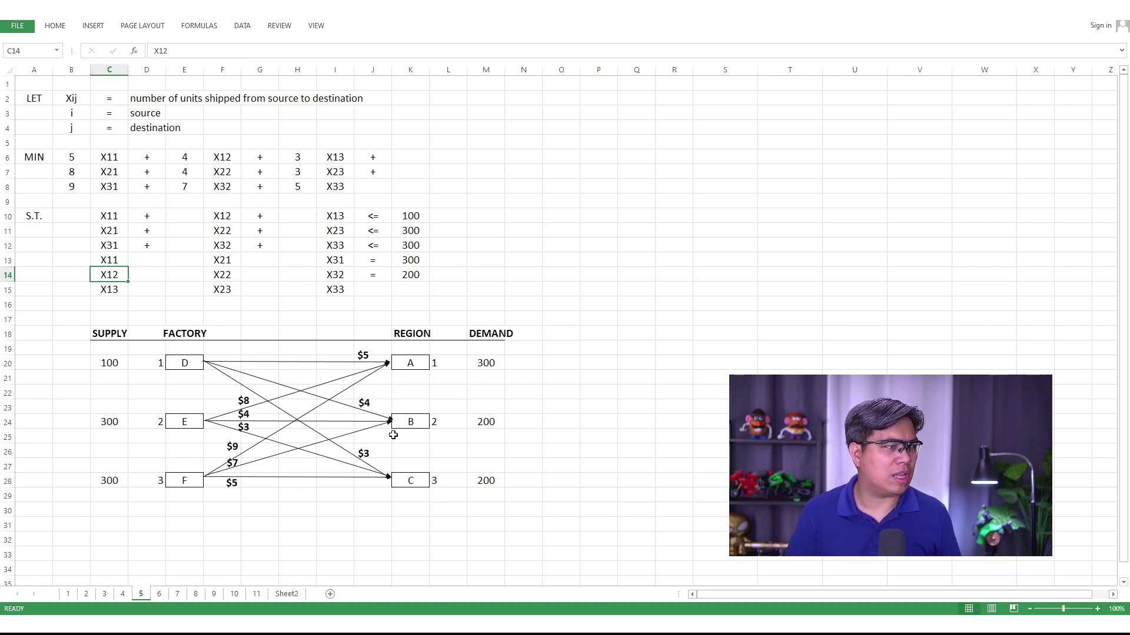
- Copy the + sign from D12 to D13:D15 in the three regional demand constraints
key(Right)
key(Up)
key(Up)
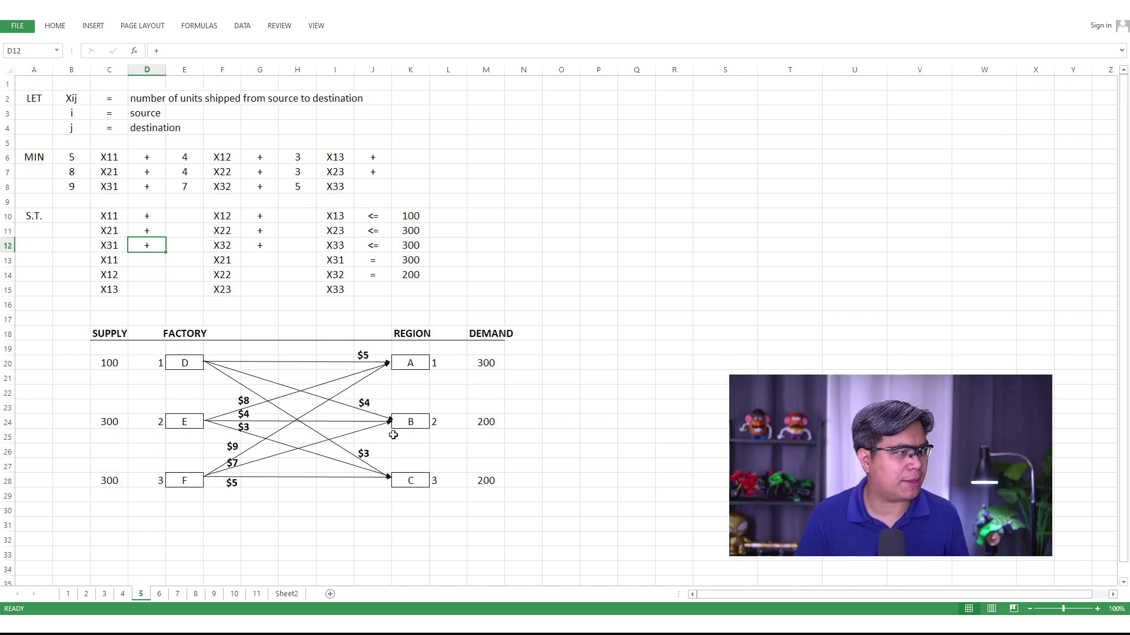
key(ctrl+c)
key(Down)
key(shift+Down)
key(shift+Down)
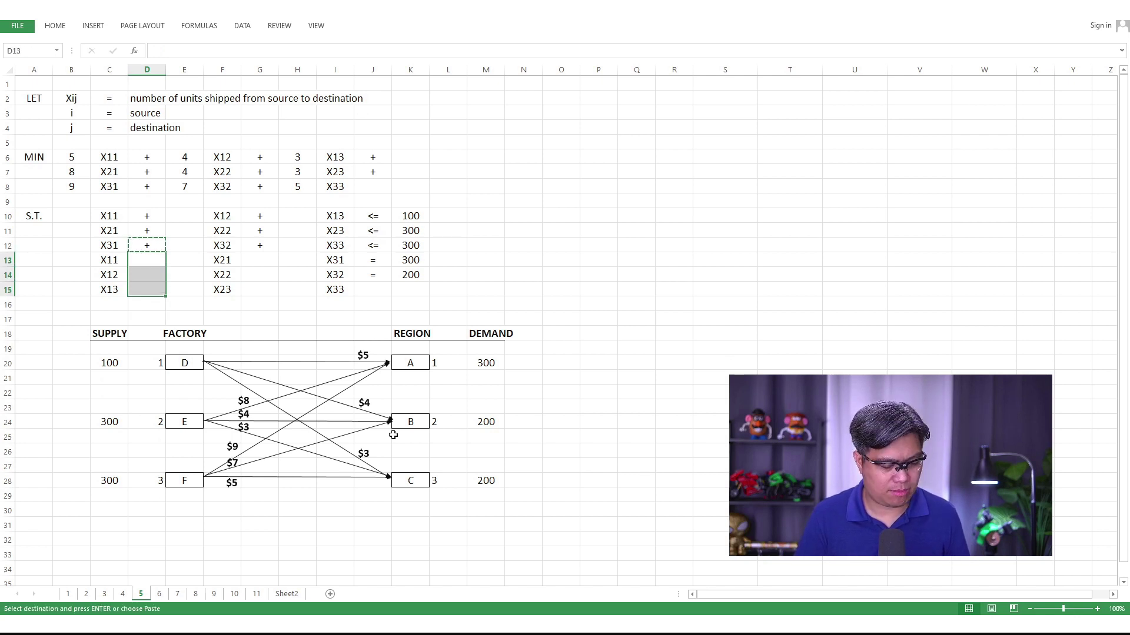
key(ctrl+v)
- Copy the + sign from G12 to G13:G15 in the three regional demand constraints
key(Right)
key(Right)
key(Right)
key(Up)
key(ctrl+c)
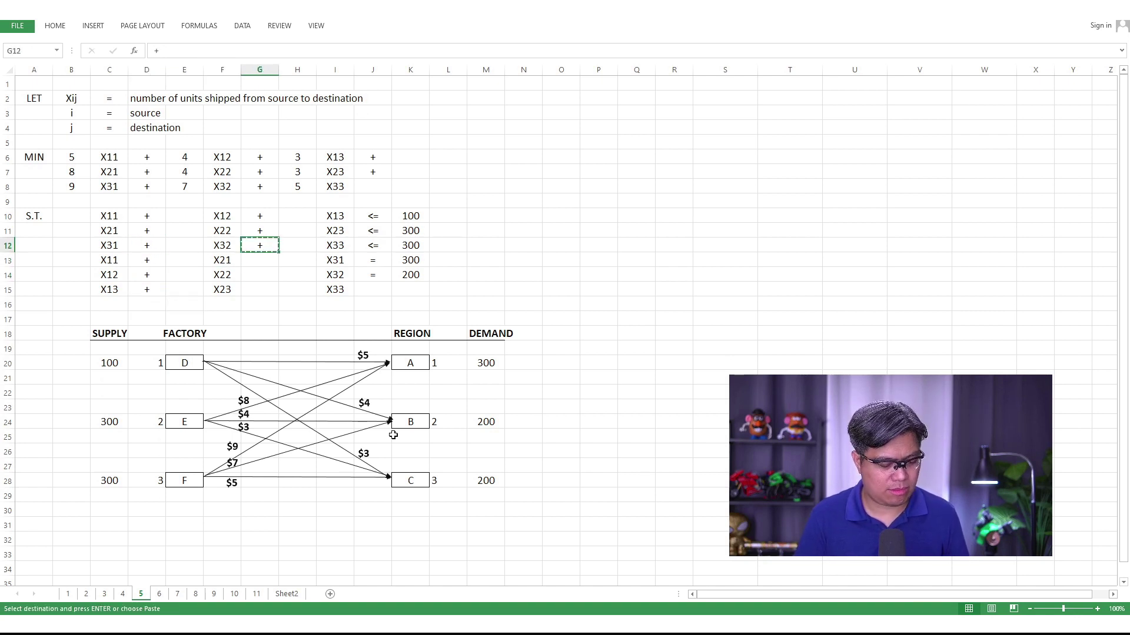
key(Down)
key(shift+Down)
key(shift+Down)
key(ctrl+v)
- Set the Region C demand constraint equal to 200, with = in J15 and 200 in K15
key(Right)
key(Right)
key(Down)
key(Down)
key(Right)
text(=)
key(Right)
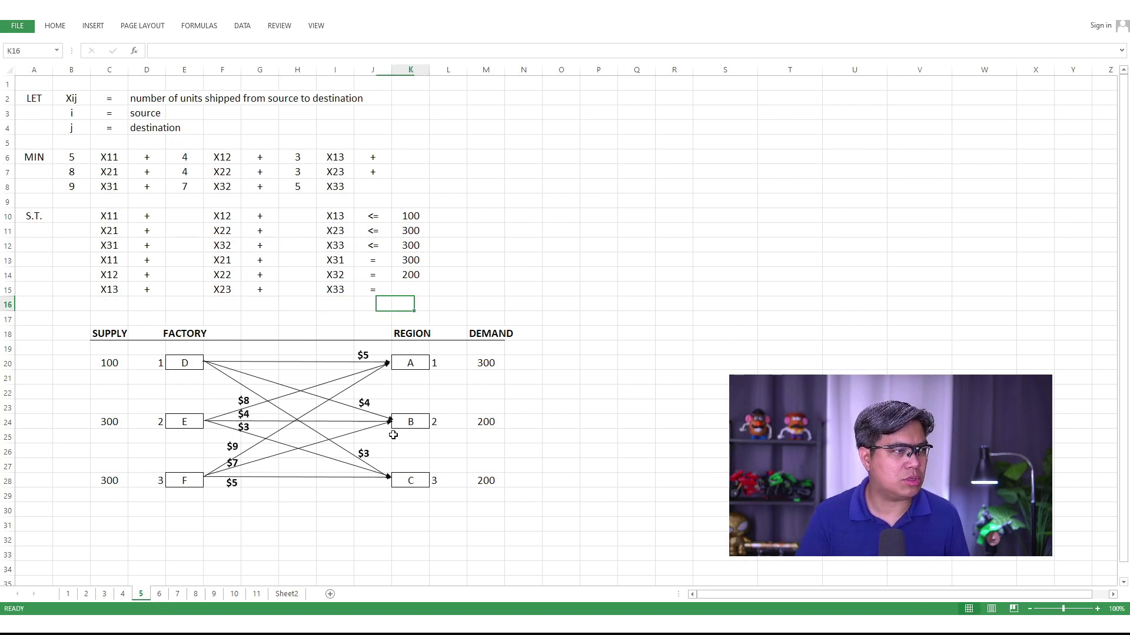
text(200)
key(Down)
- Review the demand constraints in rows 13 to 15 against the factory-to-region network diagram
key(Left)
key(Left)
key(Left)
key(Left)
key(Left)
key(Up)
key(Up)
key(Left)
key(Left)
key(Up)
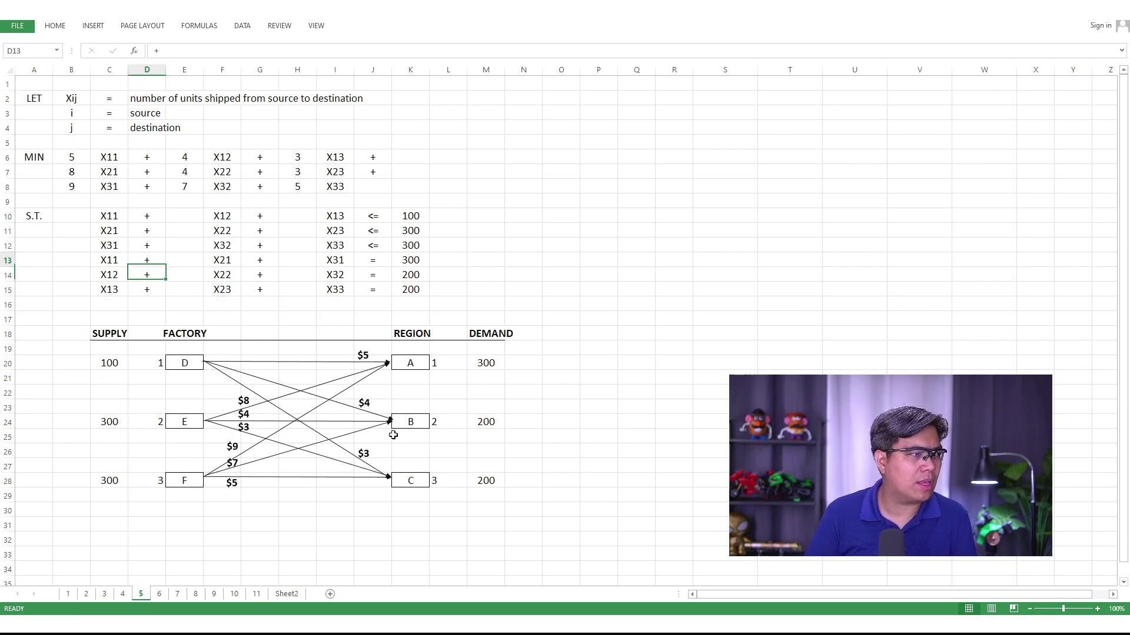
key(Left)
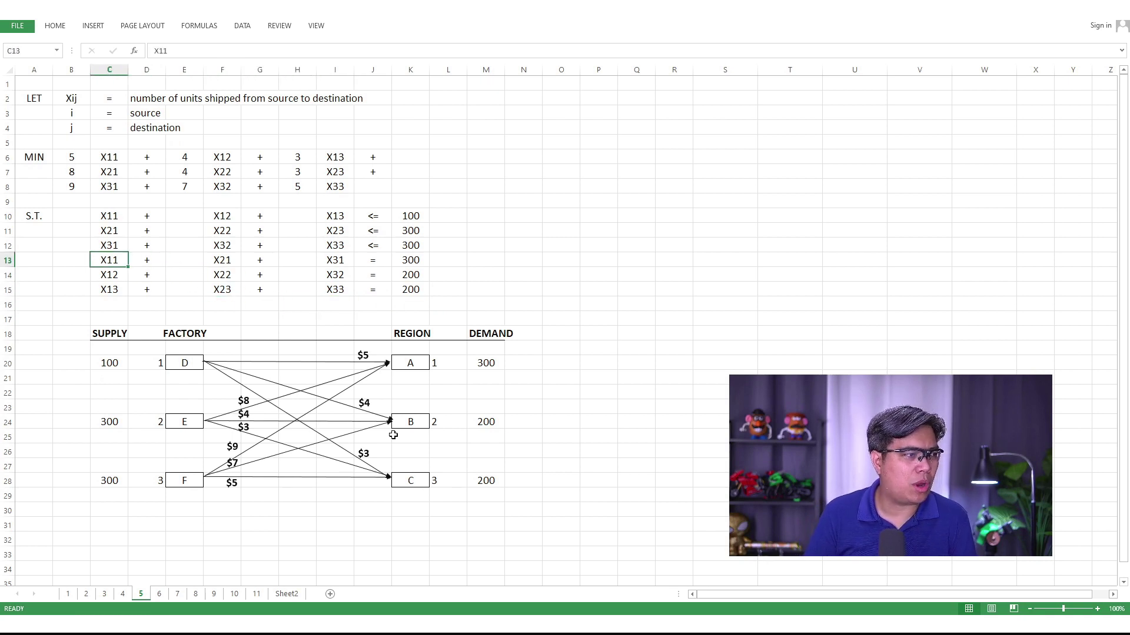
click(179, 364)
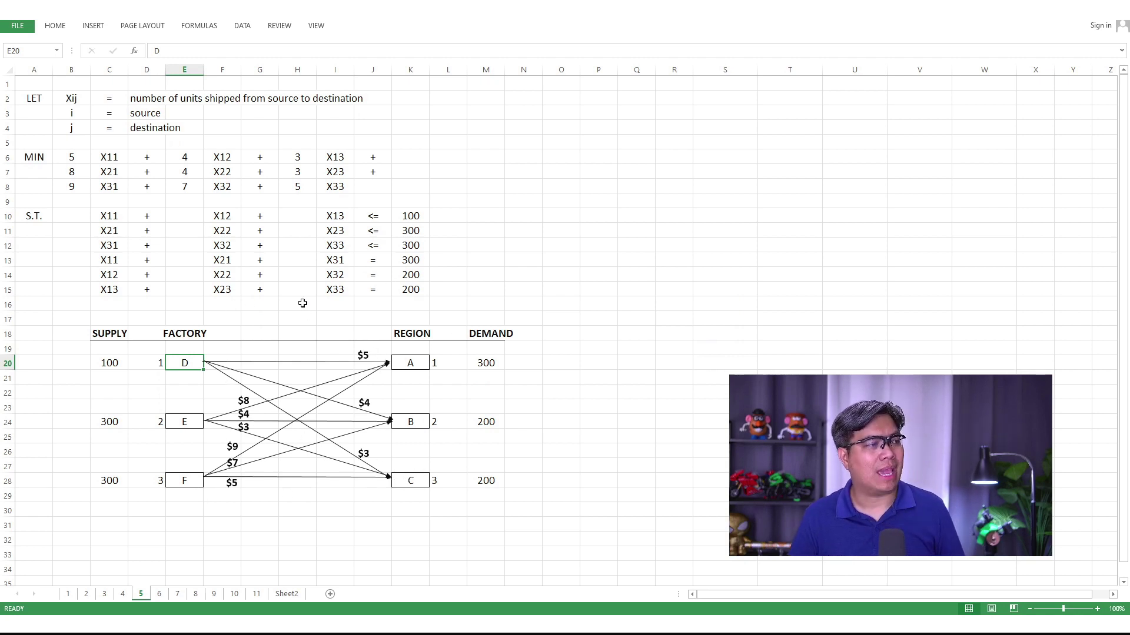
- Add the non-negativity constraint in row 16, with Xij in I16, >= in J16 and 0 in K16
click(339, 304)
text(XIJ)
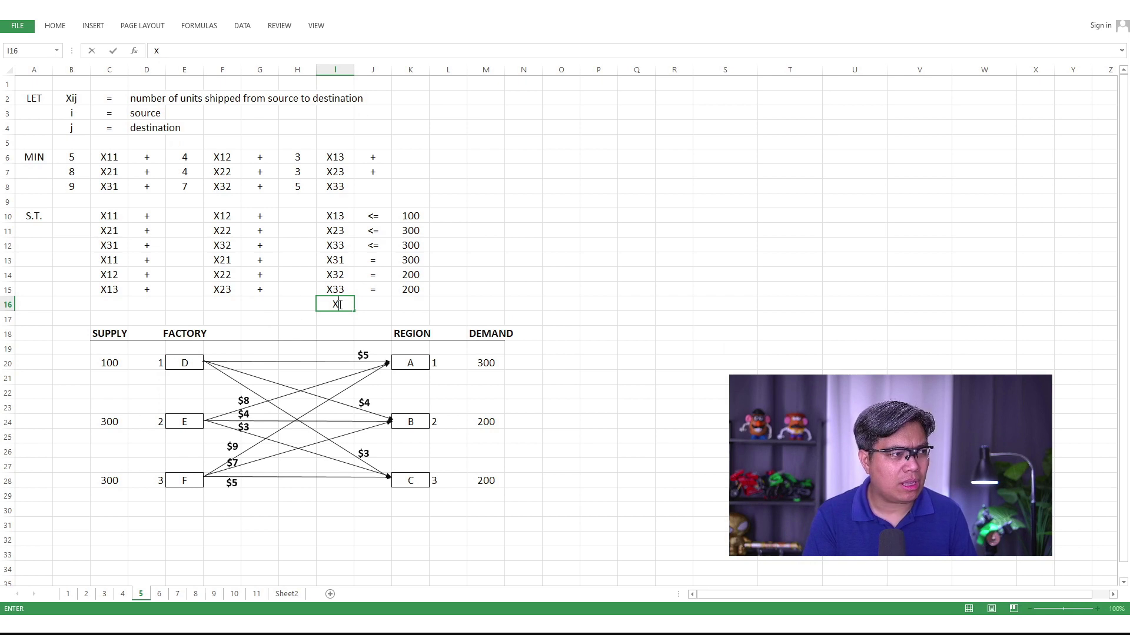
key(BackSpace)
key(BackSpace)
text(ij)
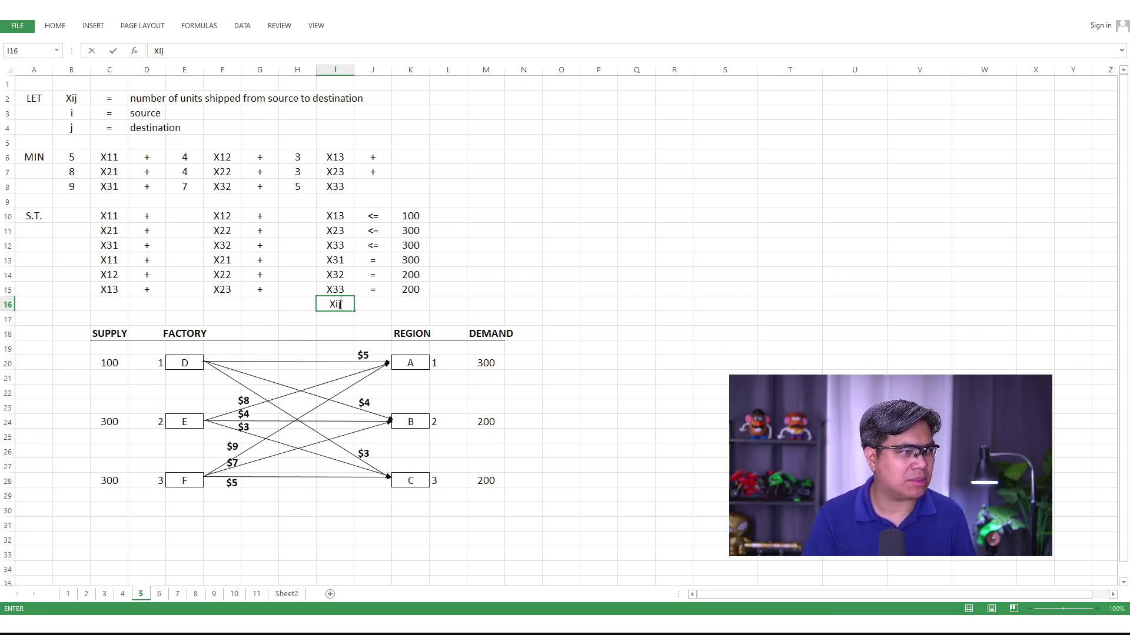
key(Return)
key(Up)
key(Right)
text(>=)
key(Tab)
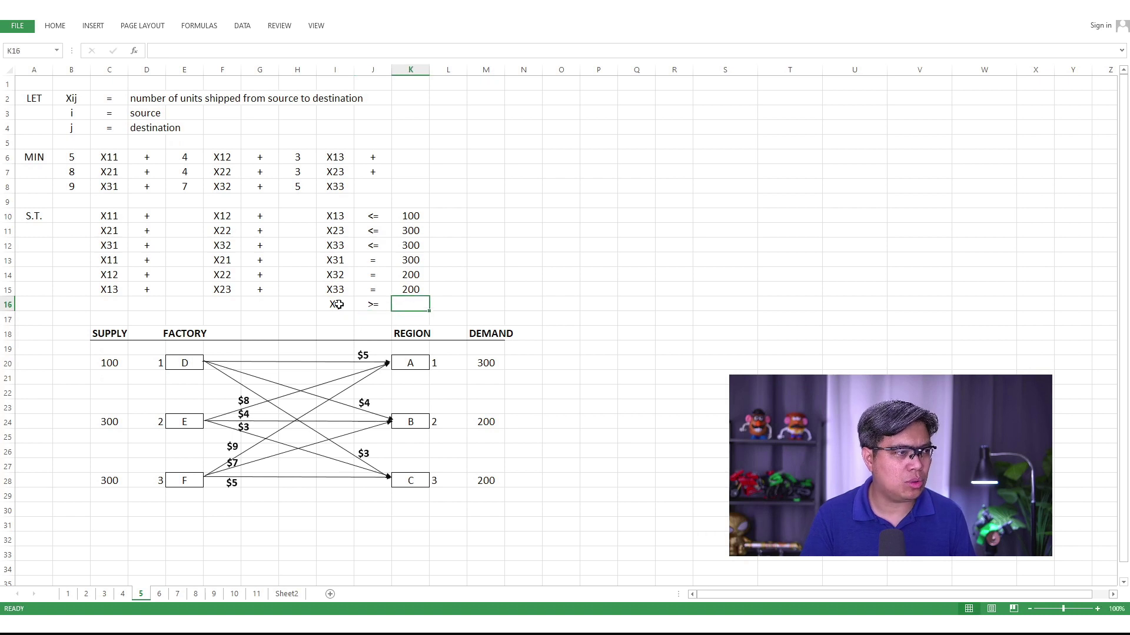
text(0)
key(Return)
key(Up)
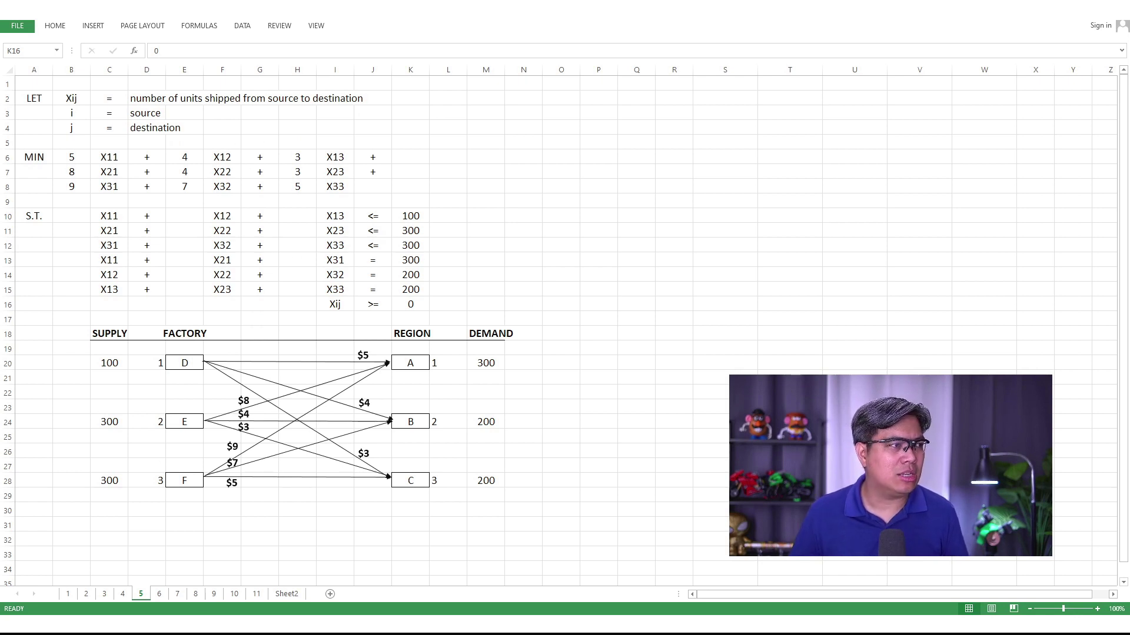
key(alt+Tab)
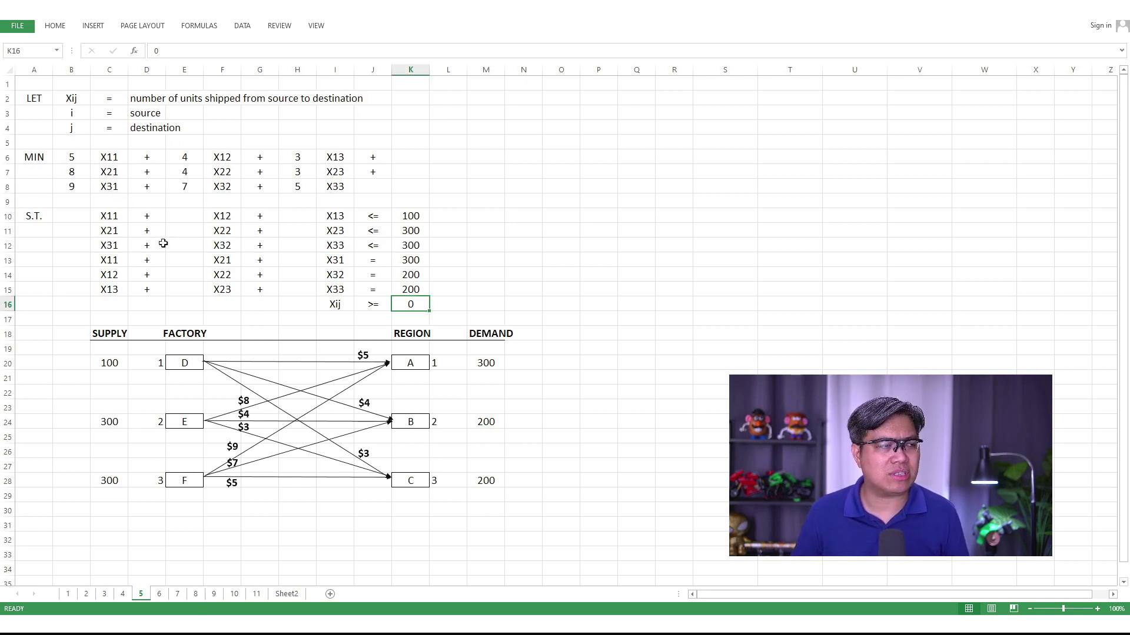
key(alt+Tab)
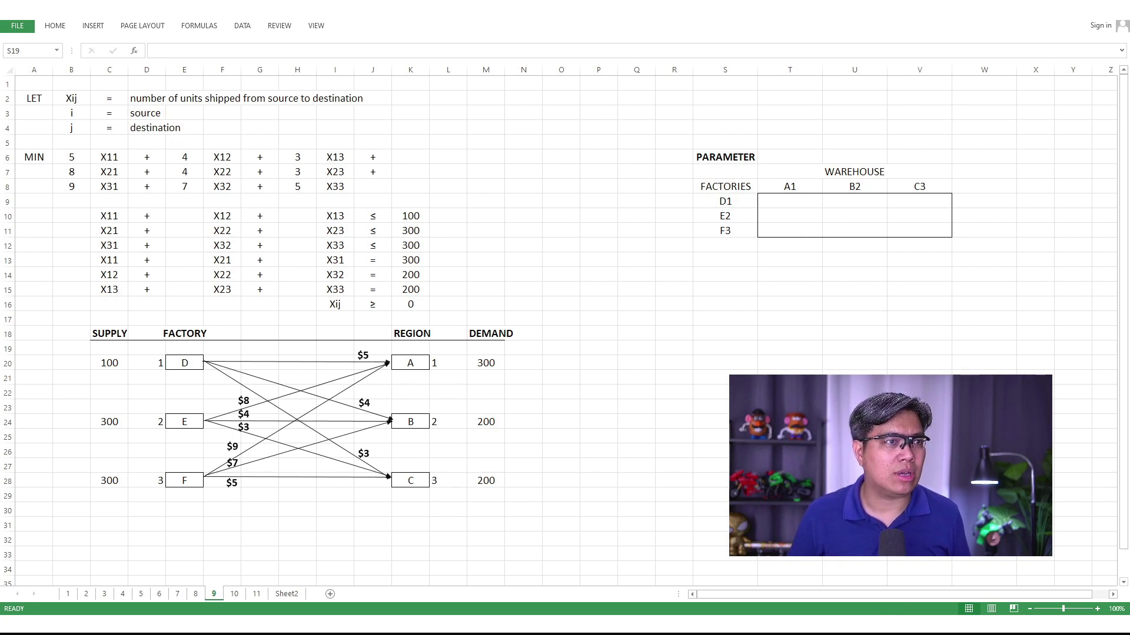
key(alt+Tab)
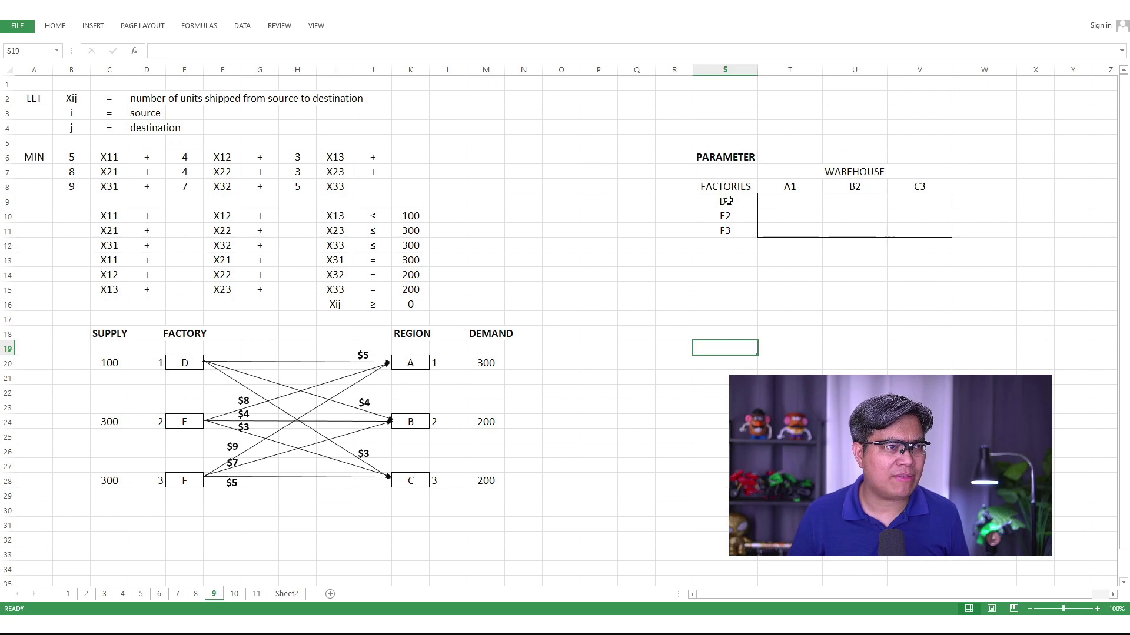
- Check the factory labels in column S and the warehouse labels in row 8 of sheet 9's parameter table
double_click(728, 200)
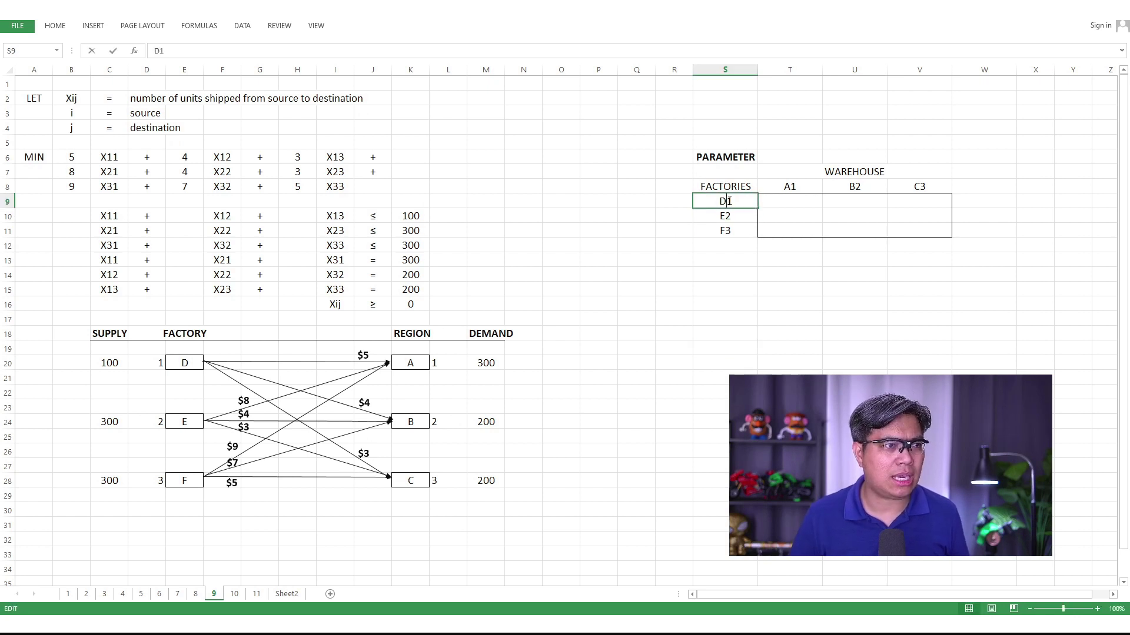
key(Return)
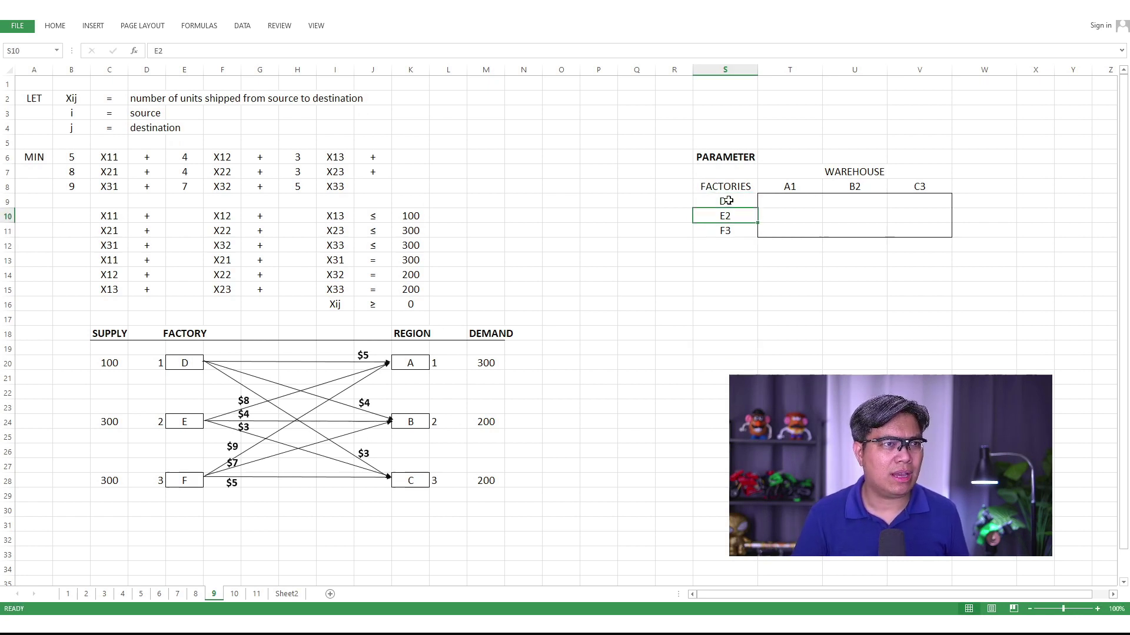
key(Up)
key(Up)
key(Right)
key(Right)
key(Right)
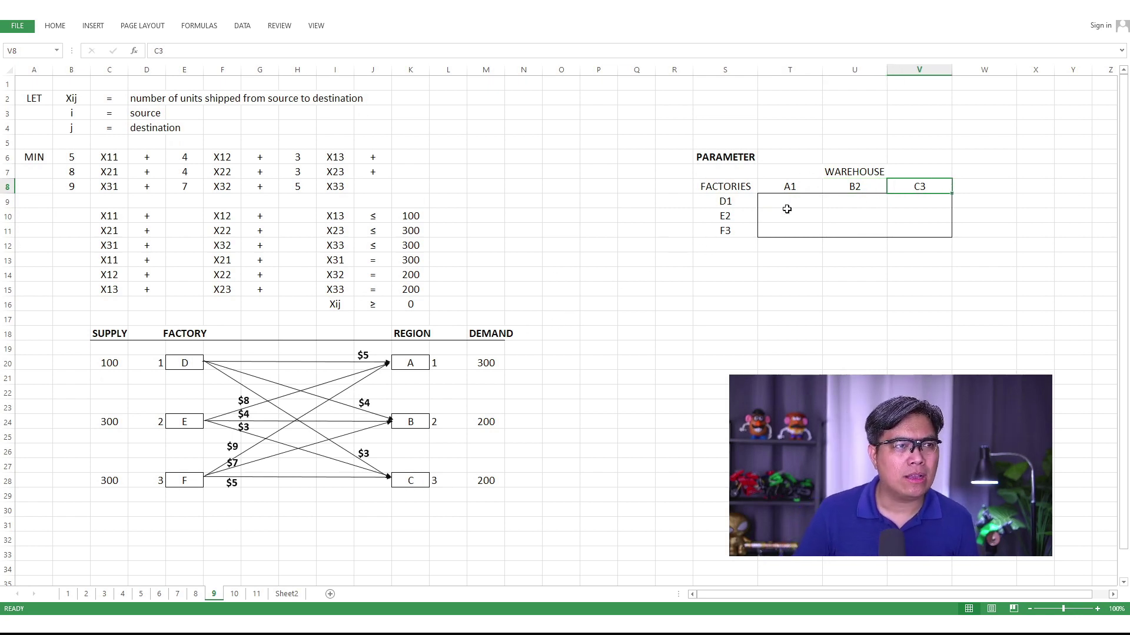
- Enter the factory supplies 100, 300 and 300 in W9:W11 beside the parameter table
click(984, 204)
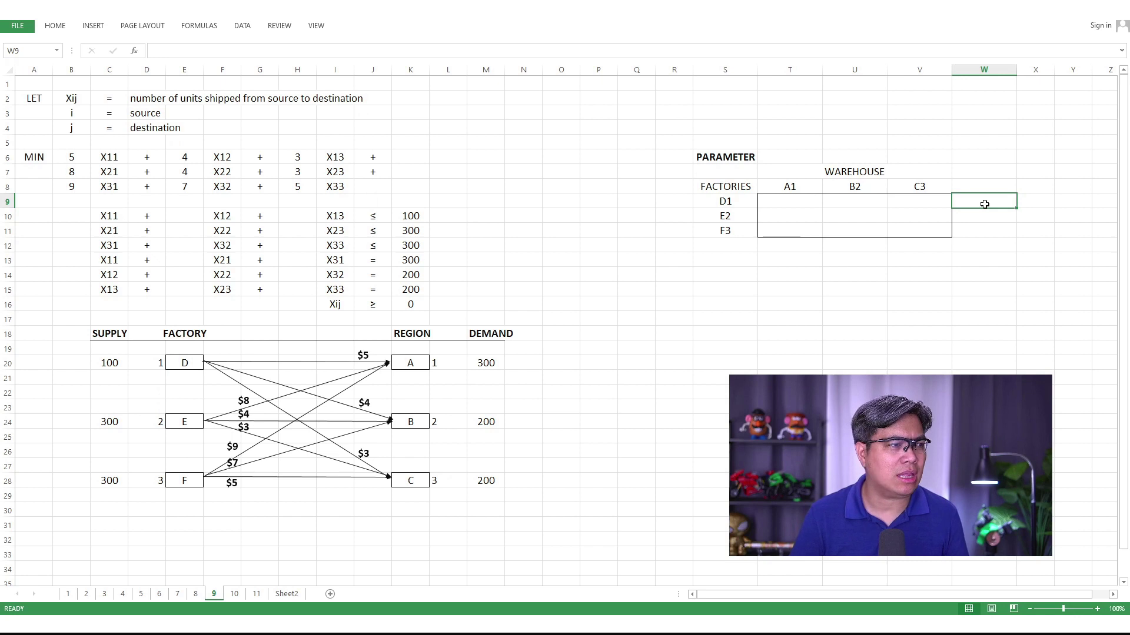
text(100)
key(Return)
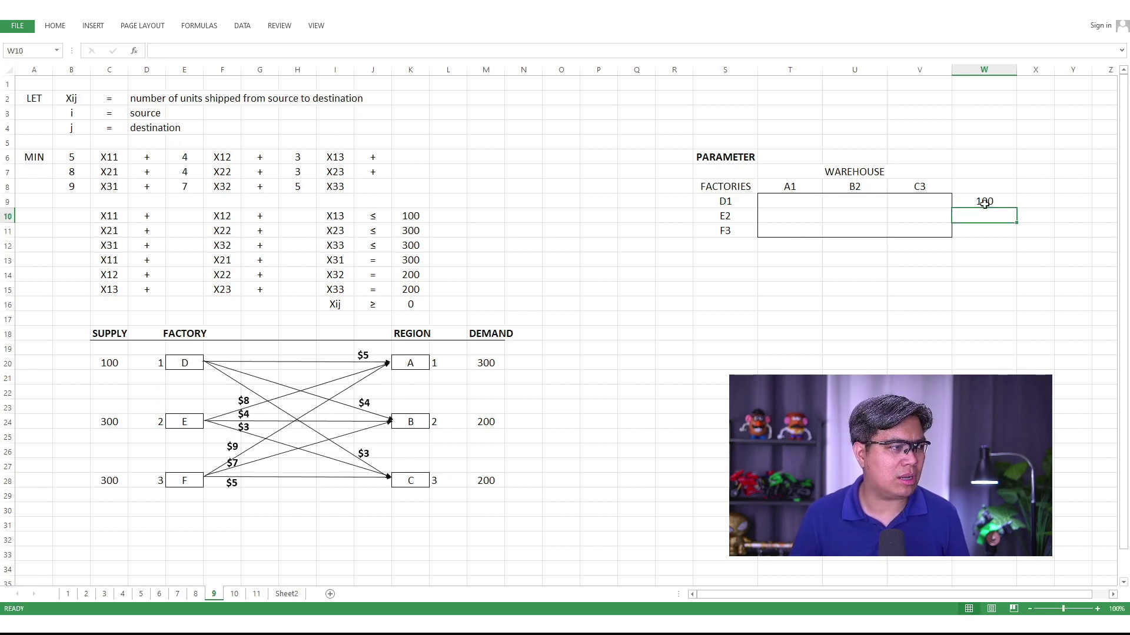
text(300)
key(Return)
text(300)
key(Return)
- Enter the warehouse demands 300, 200 and 200 in T12:V12 below the parameter table
key(Left)
key(Left)
key(Left)
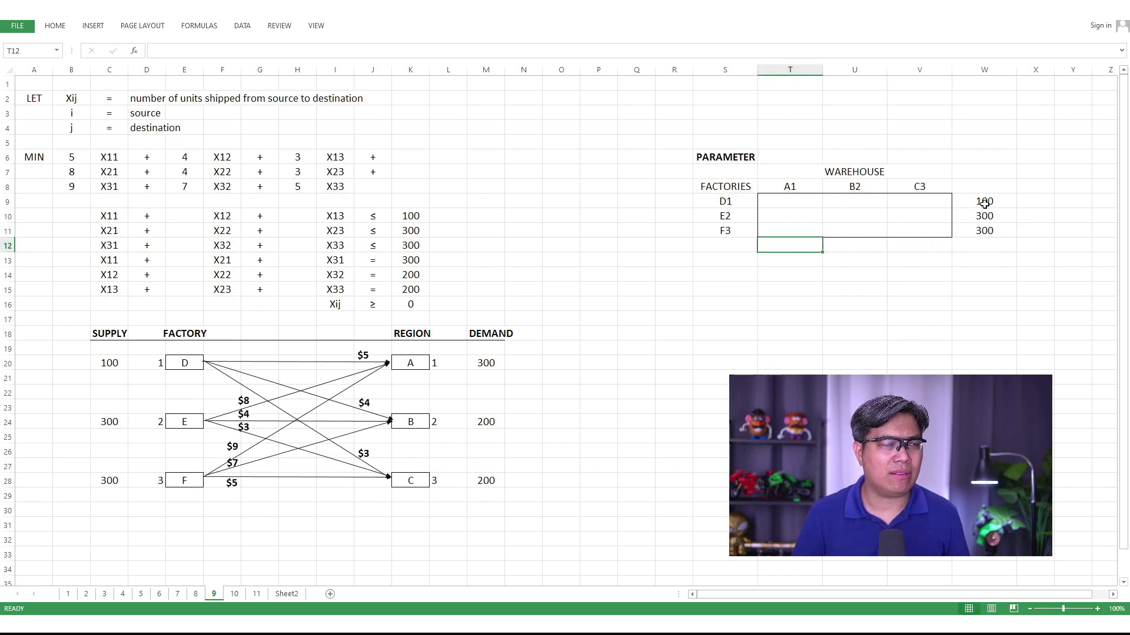
text(300)
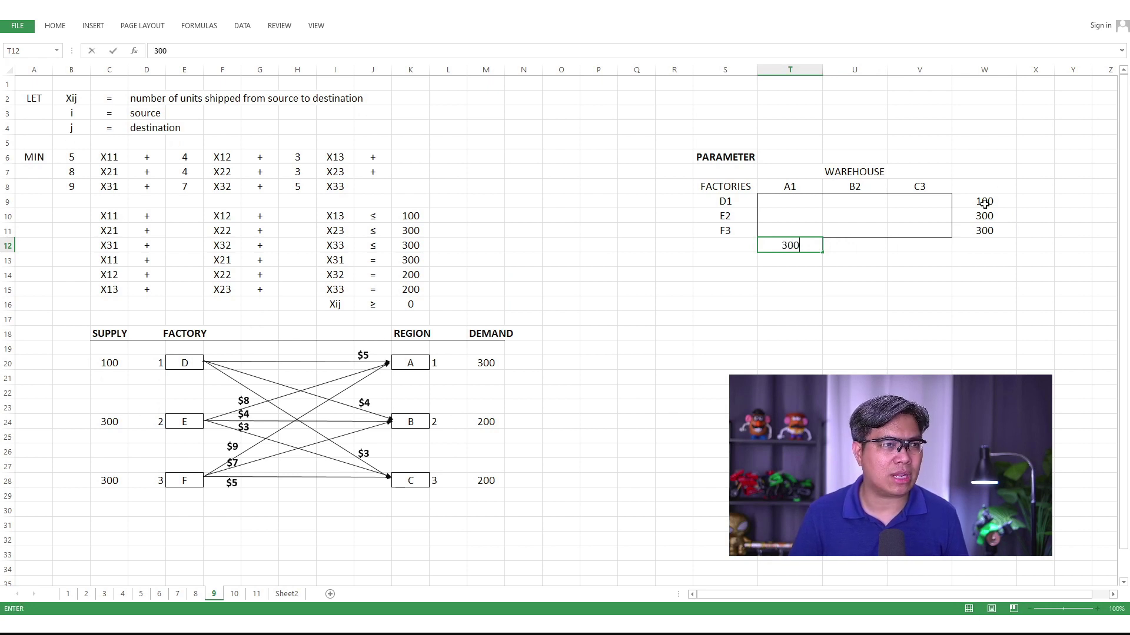
key(Tab)
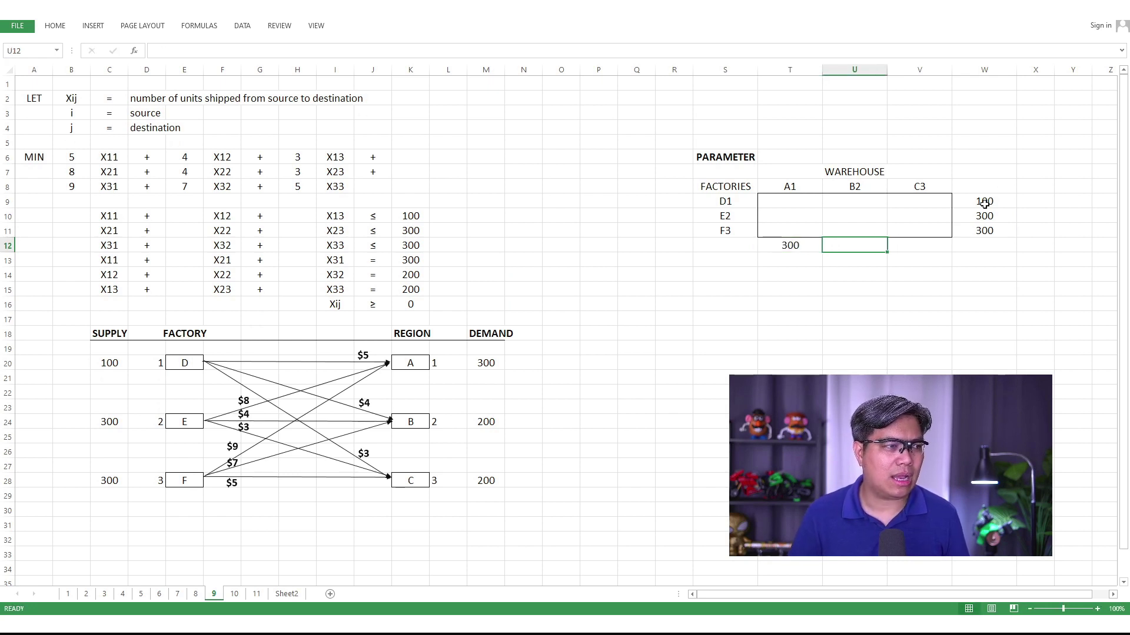
text(200)
key(Tab)
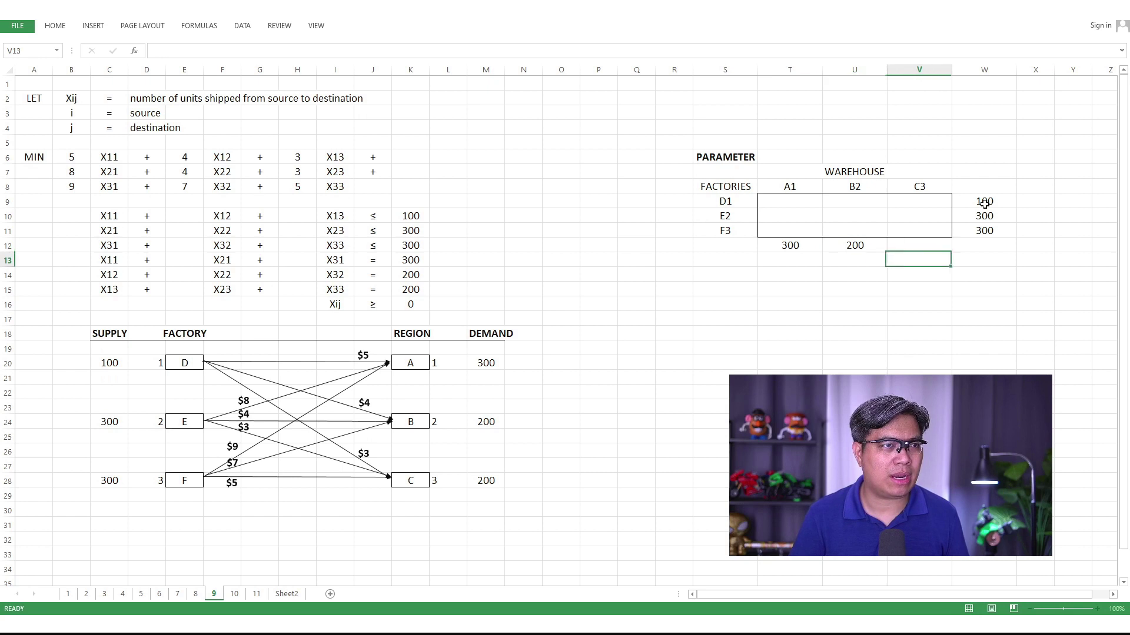
text(200)
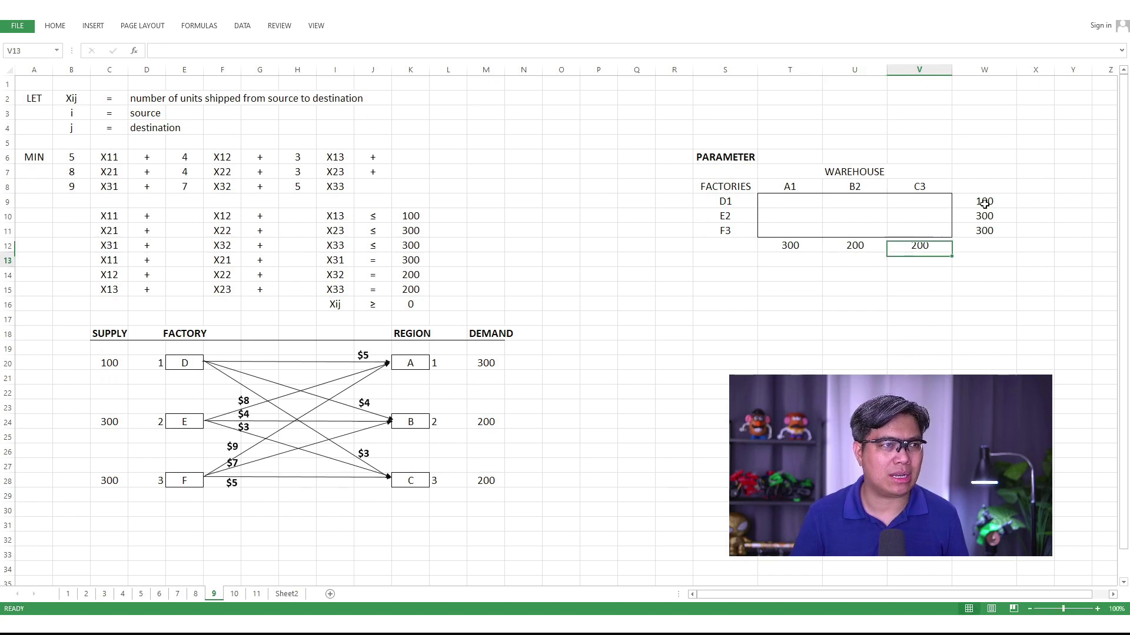
- Enter factory D1's unit shipping costs of $5, $4 and $3 in T9:V9 of the parameter table
click(987, 202)
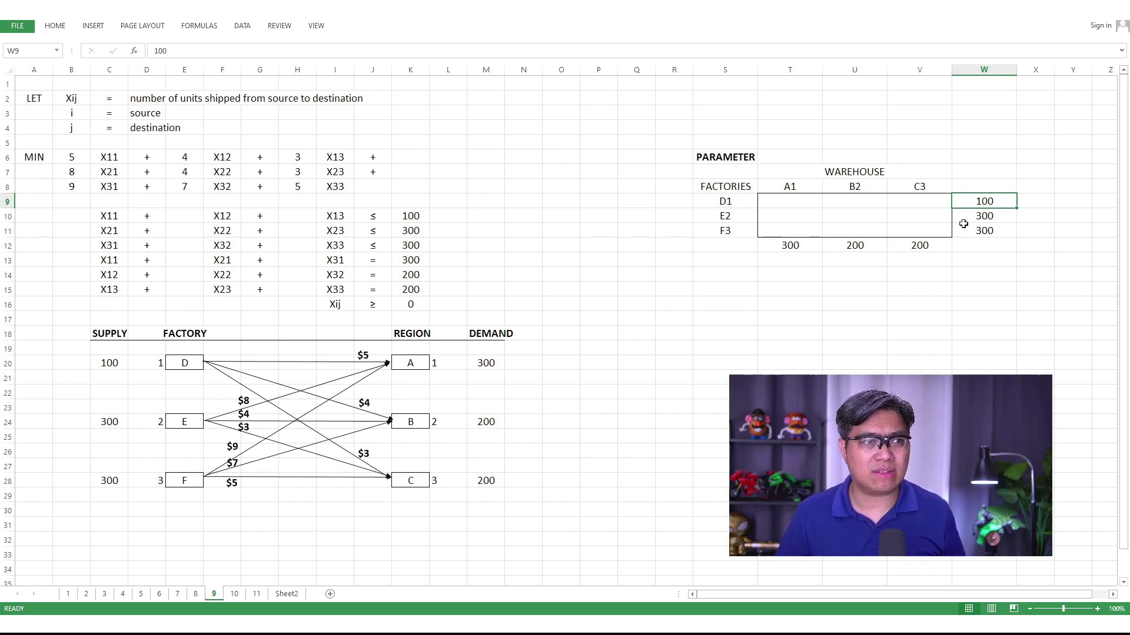
drag(769, 200, 908, 235)
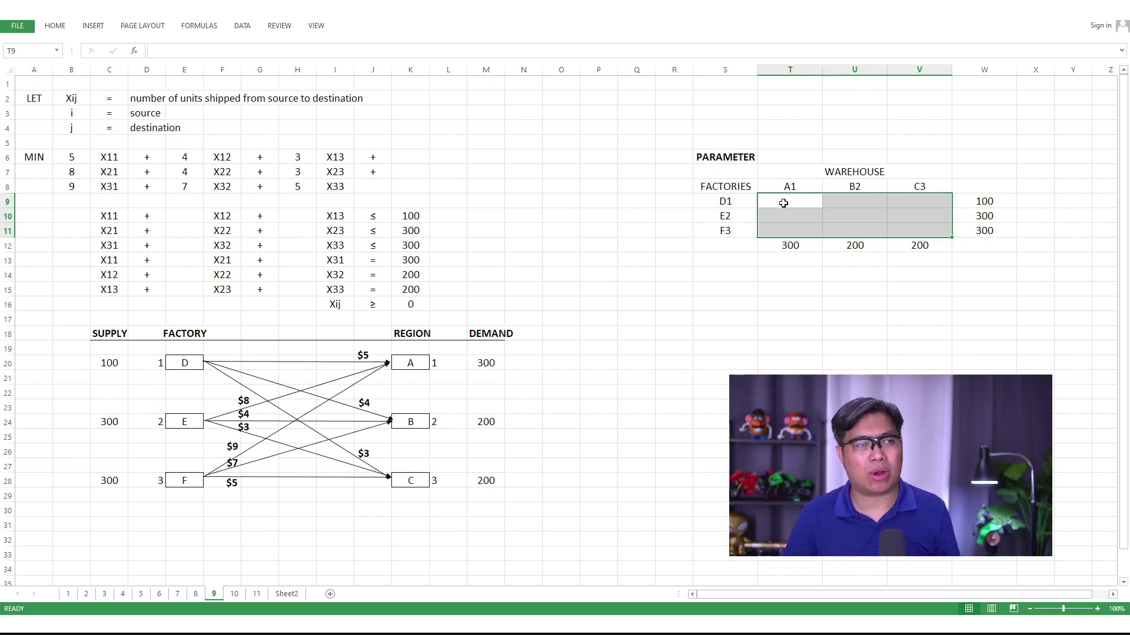
click(783, 202)
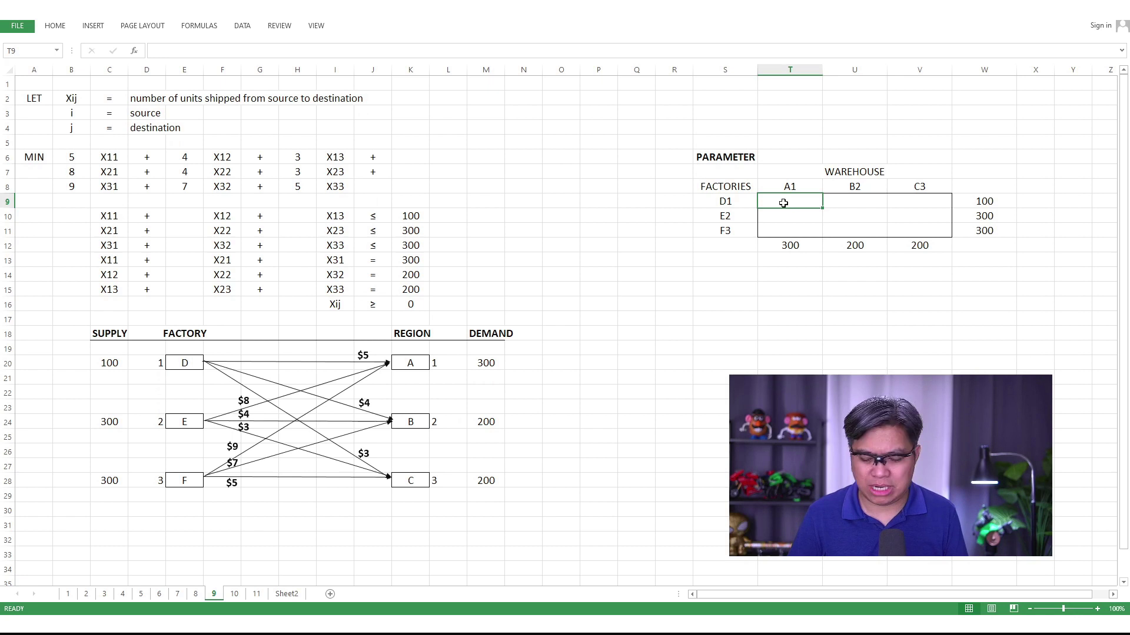
text($5)
key(Tab)
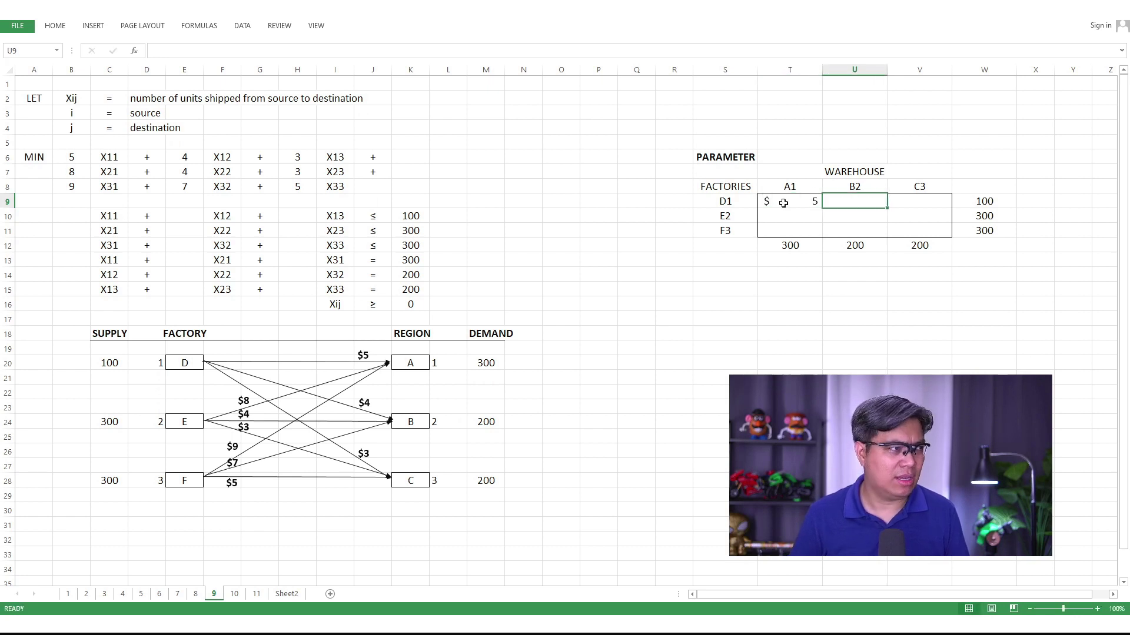
text($4)
key(Tab)
text(3)
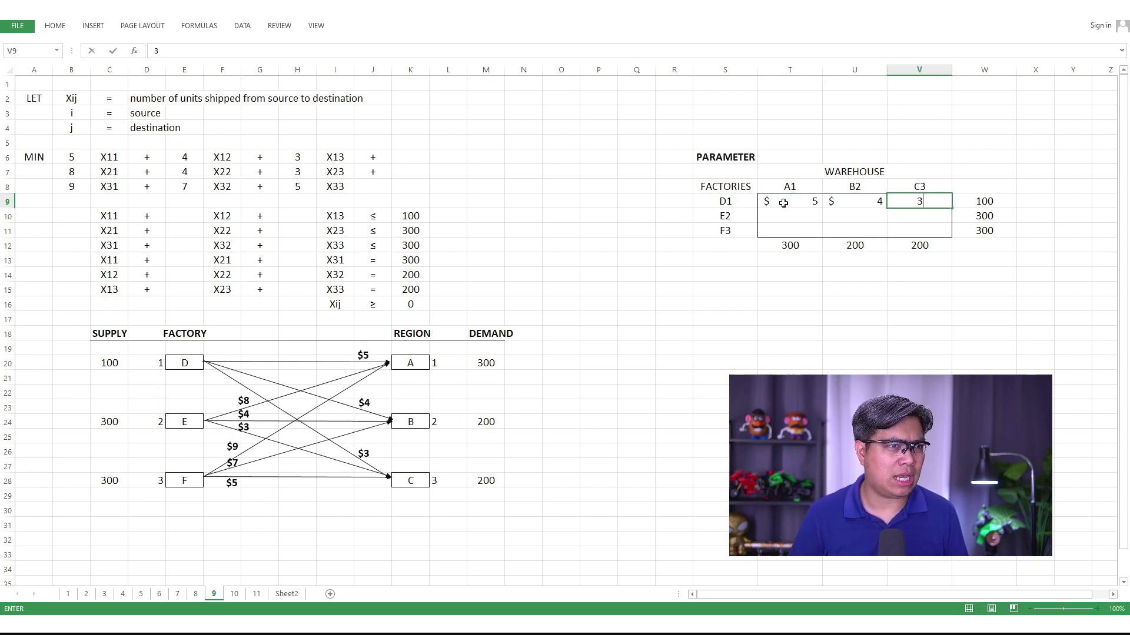
key(Return)
- Enter factory E2's unit shipping costs of $8, $4 and $3 in T10:V10 of the parameter table
text($8)
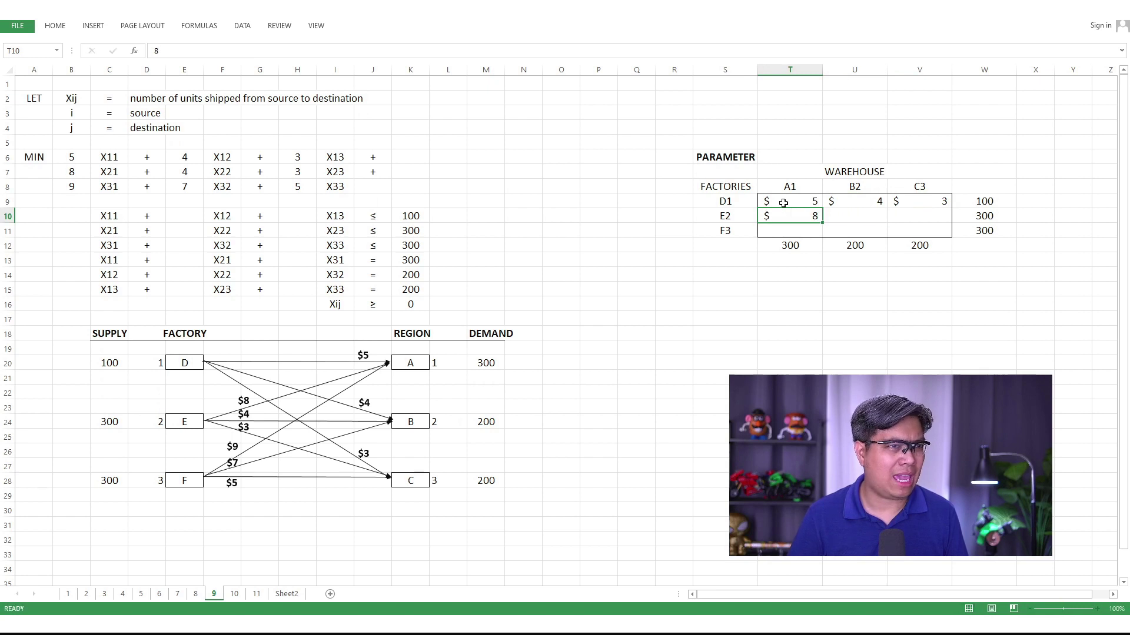
key(Tab)
text($4)
key(Tab)
text(3)
key(Return)
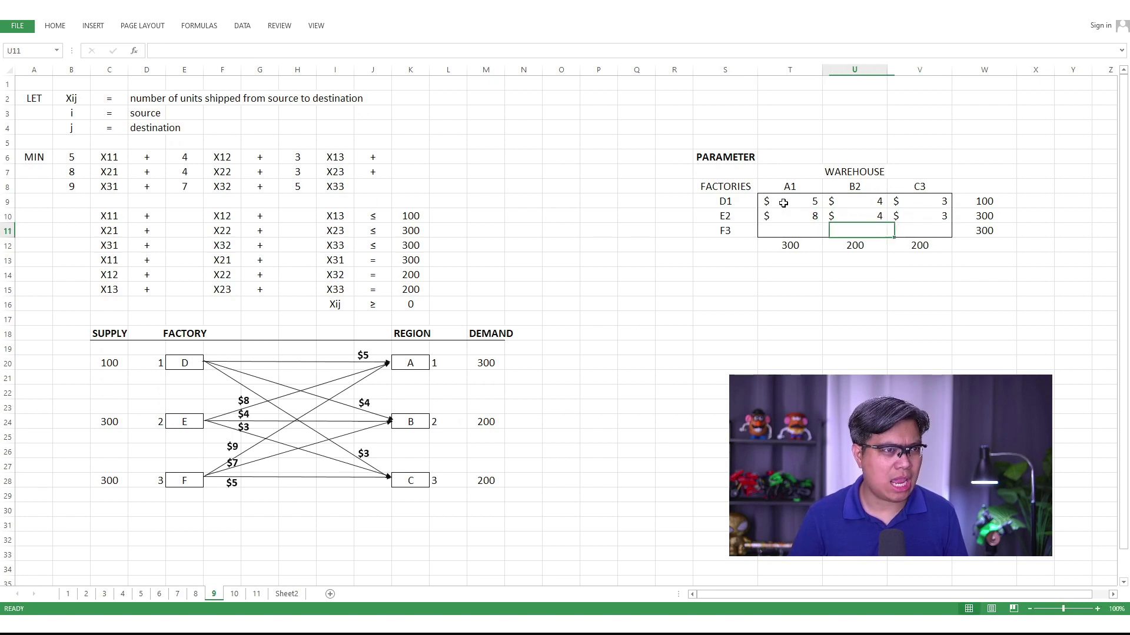
- Enter factory F3's unit shipping costs of $9, $7 and $5 in T11:V11 of the parameter table
text($9)
key(Tab)
text($7)
key(Tab)
text($5)
key(Down)
key(Down)
key(Down)
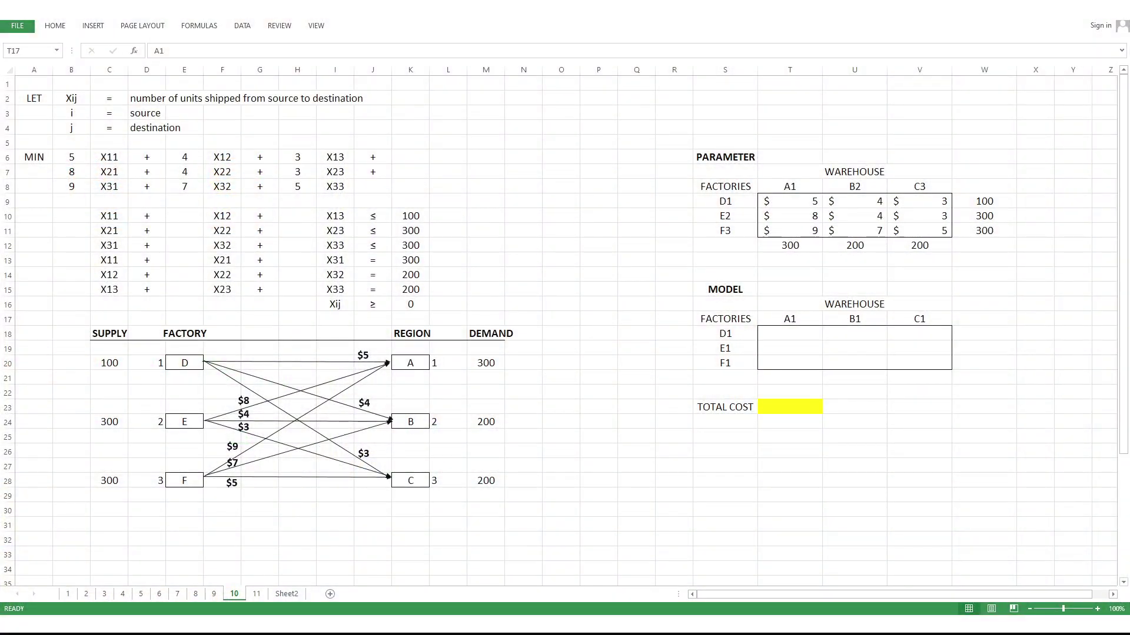
drag(724, 289, 916, 360)
click(793, 335)
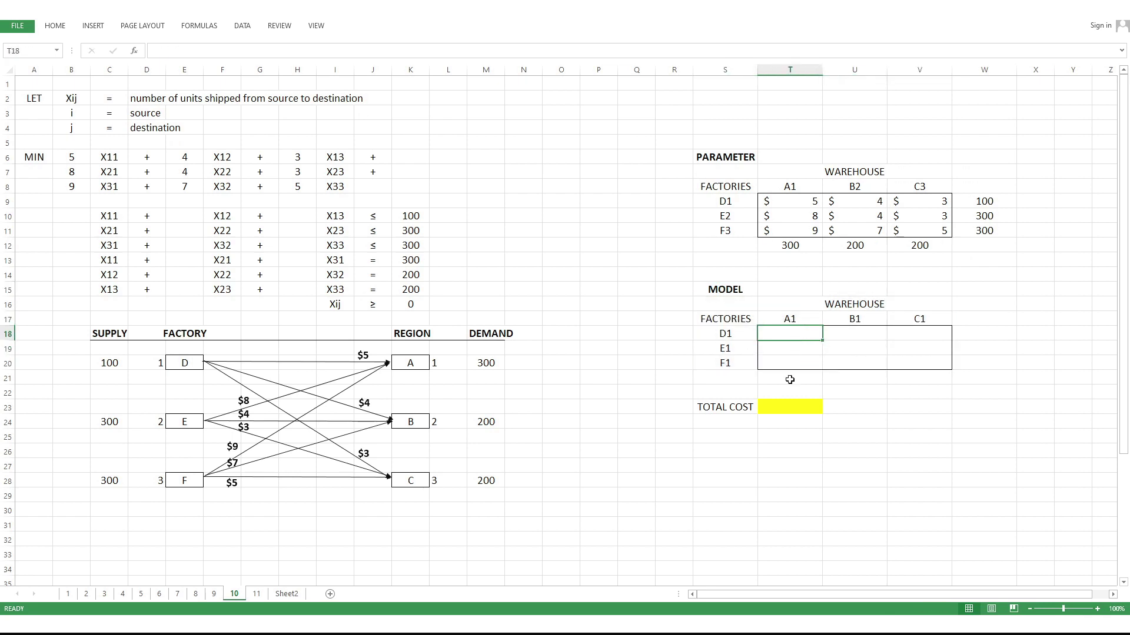
click(789, 380)
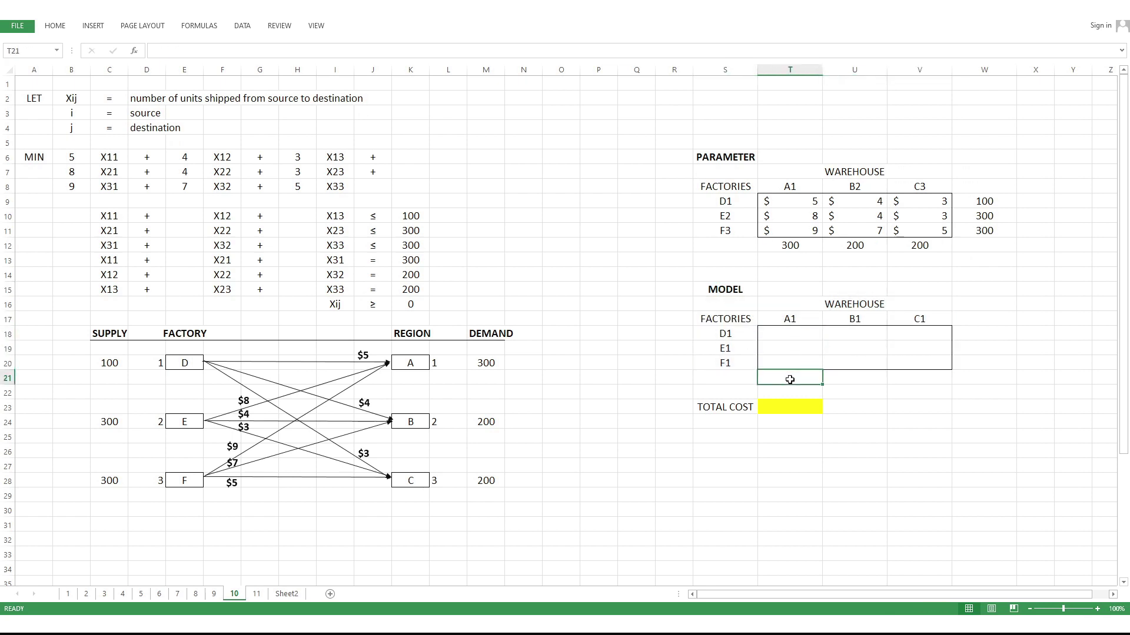
- Calculate the total cost in T23 with =sumproduct(T18:V20,T9:V11), combining the model's shipment cells with the unit costs
click(795, 411)
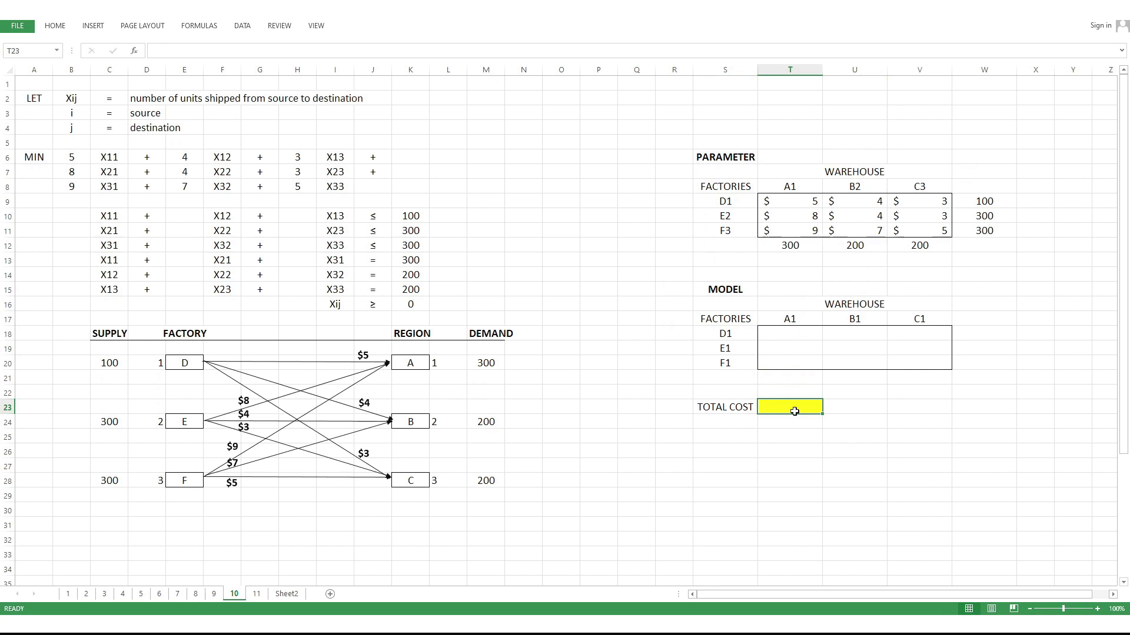
text(=sumproduct()
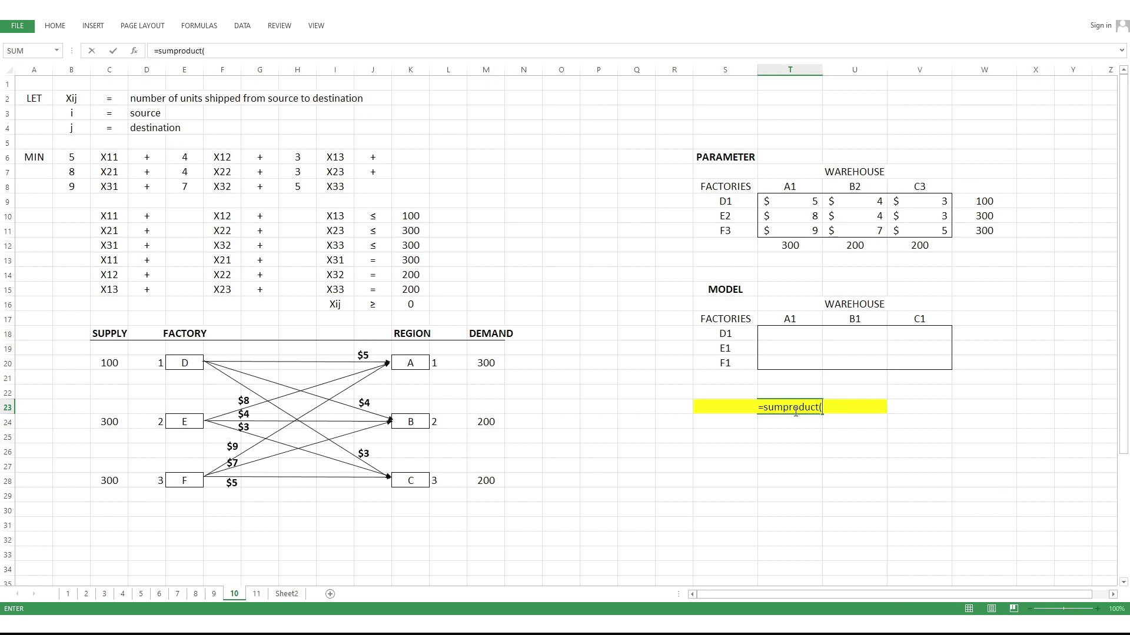
key(Up)
key(Up)
key(Up)
key(Up)
key(Up)
key(shift+Down)
key(shift+Right)
key(shift+Right)
key(shift+Down)
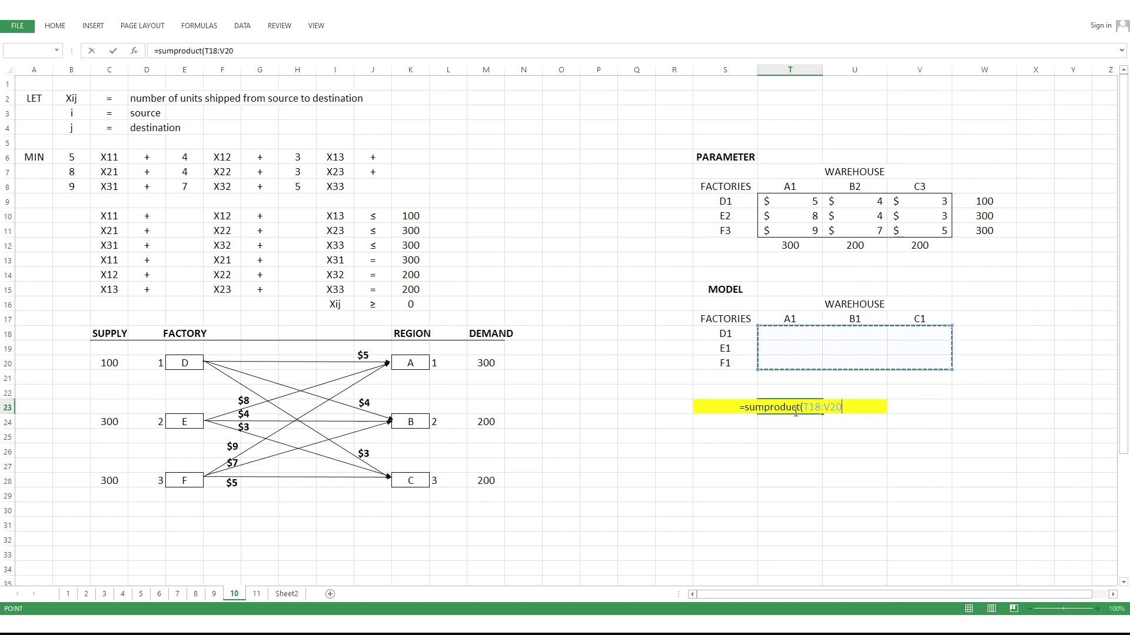
text(,)
key(Up)
key(Up)
key(Up)
key(Up)
key(Up)
key(Up)
key(Up)
key(Up)
key(Up)
key(Up)
key(Up)
key(Up)
key(Up)
key(Up)
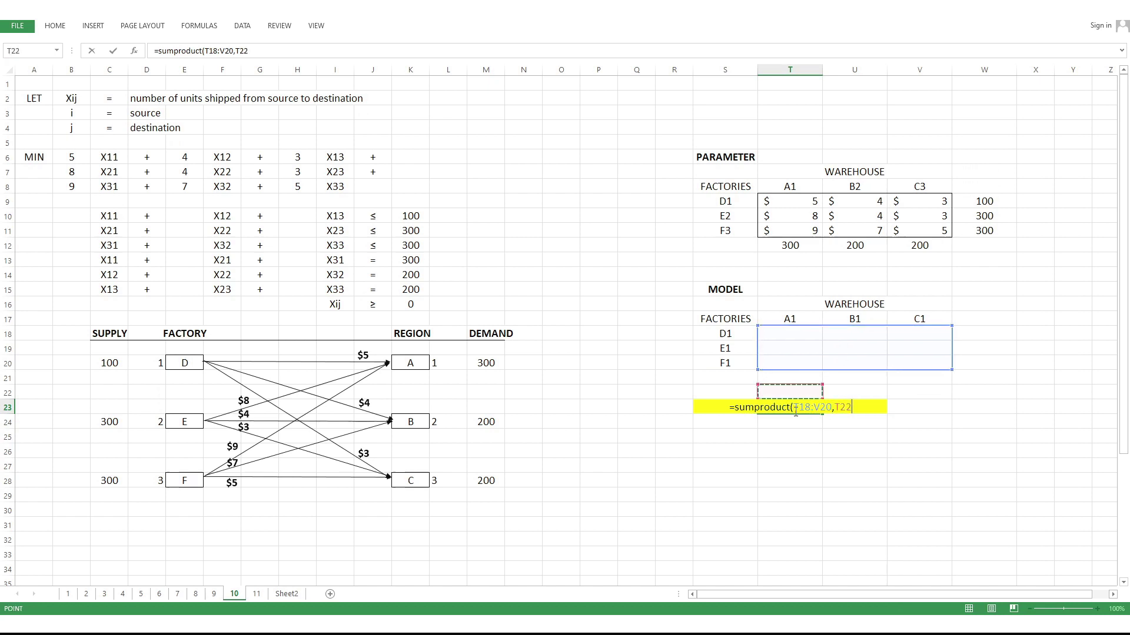
key(shift+Right)
key(shift+Down)
key(shift+Right)
key(shift+Down)
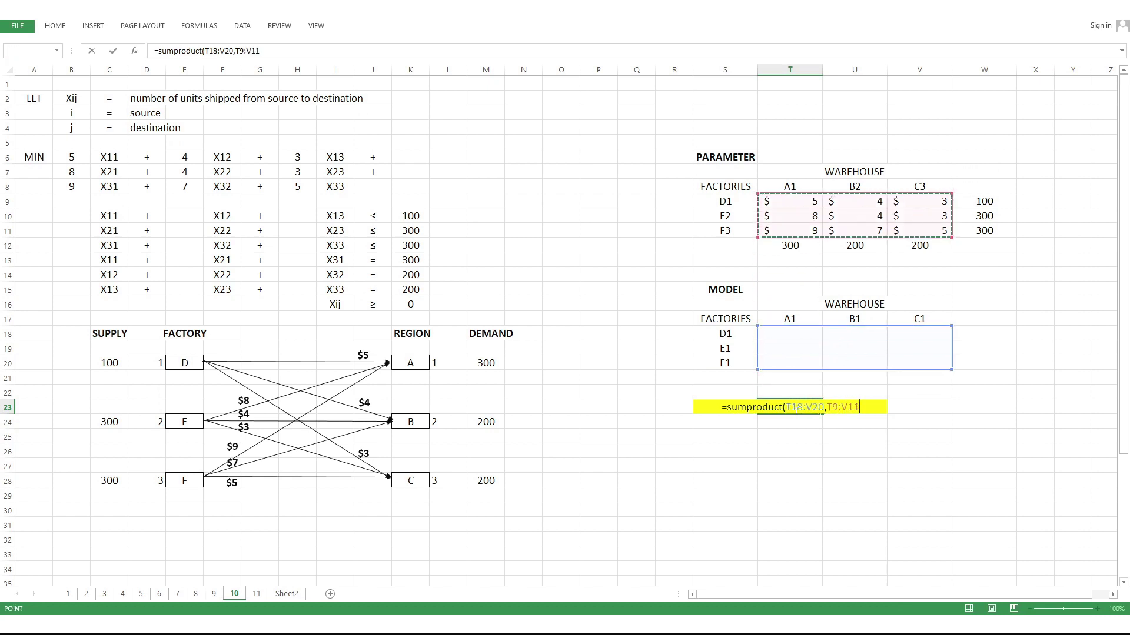
text())
key(Return)
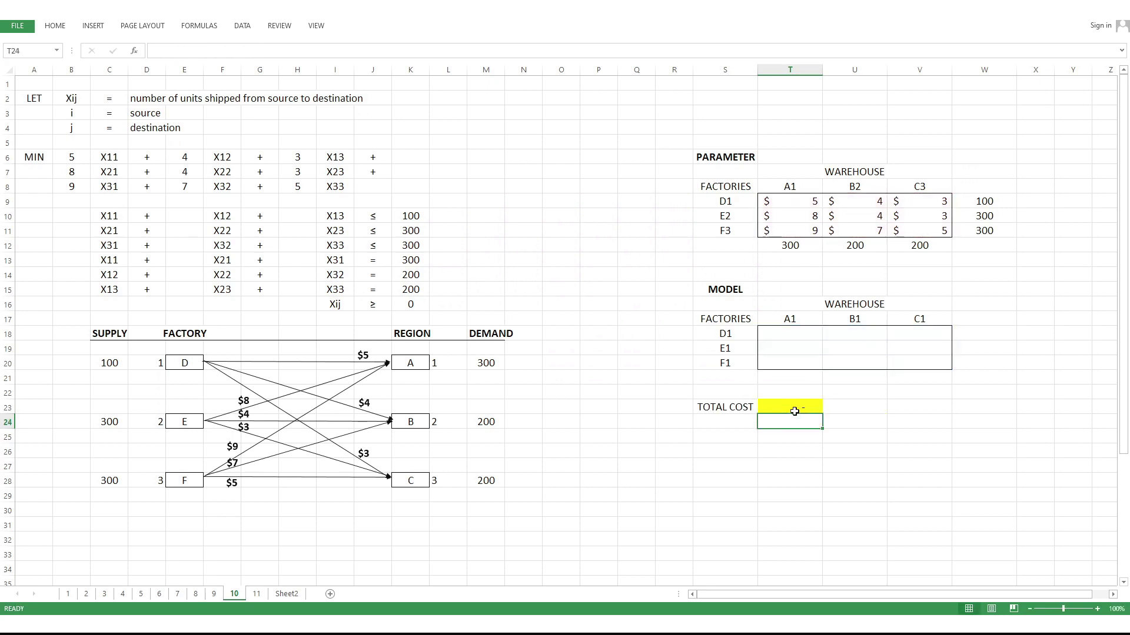
- Total warehouse A1's shipments in T21 of the model with =sum(T18:T20)
key(Up)
key(Up)
key(Up)
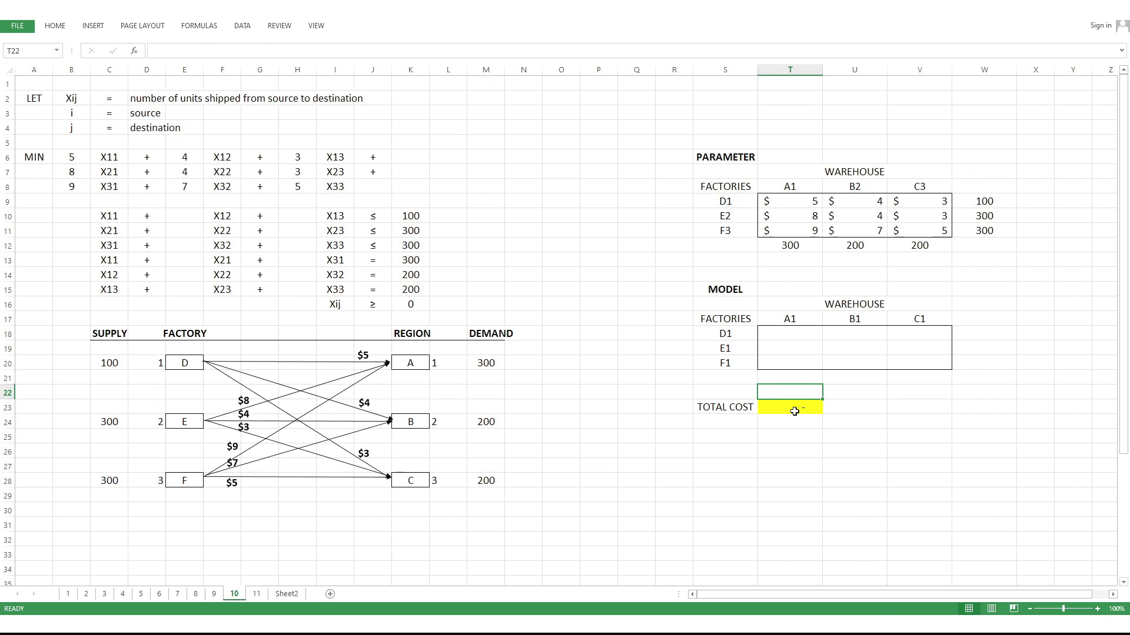
text(=sum()
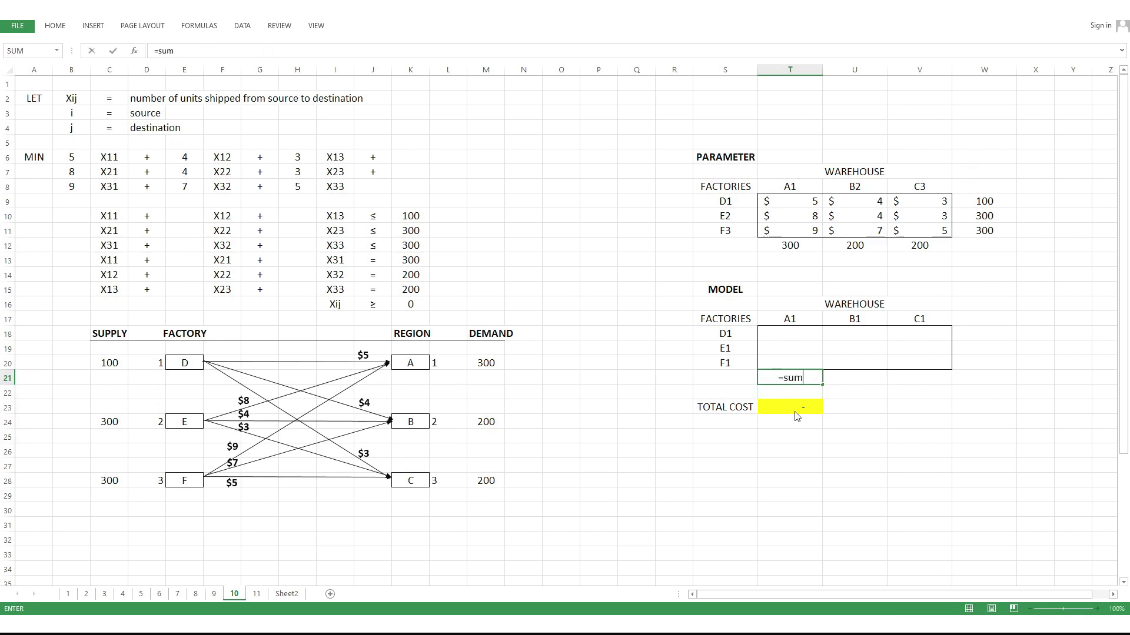
key(Up)
key(shift+Up)
key(shift+Up)
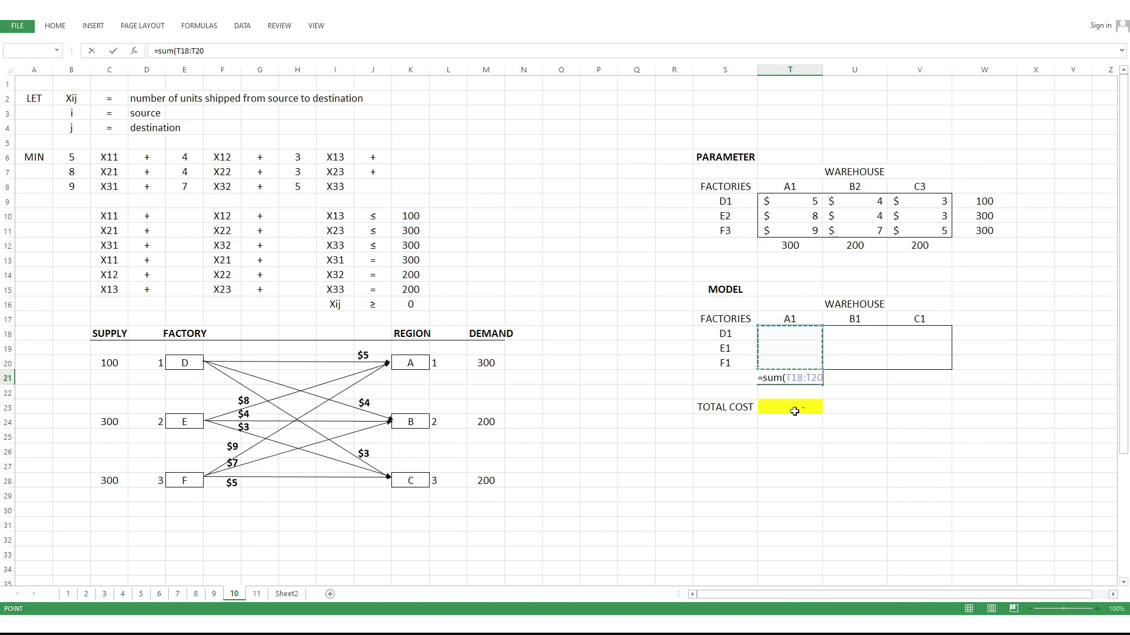
key(Return)
- Copy the warehouse total formula from T21 to U21:V21 for warehouses B1 and C1
key(Right)
key(Up)
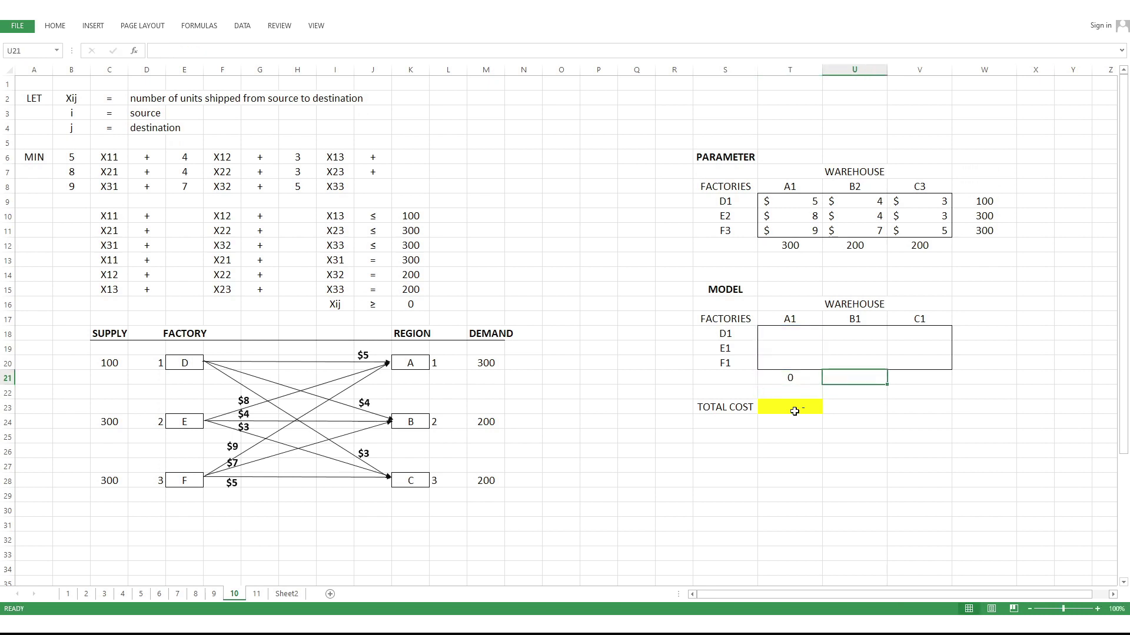
key(Left)
key(ctrl+c)
key(Right)
key(shift+Right)
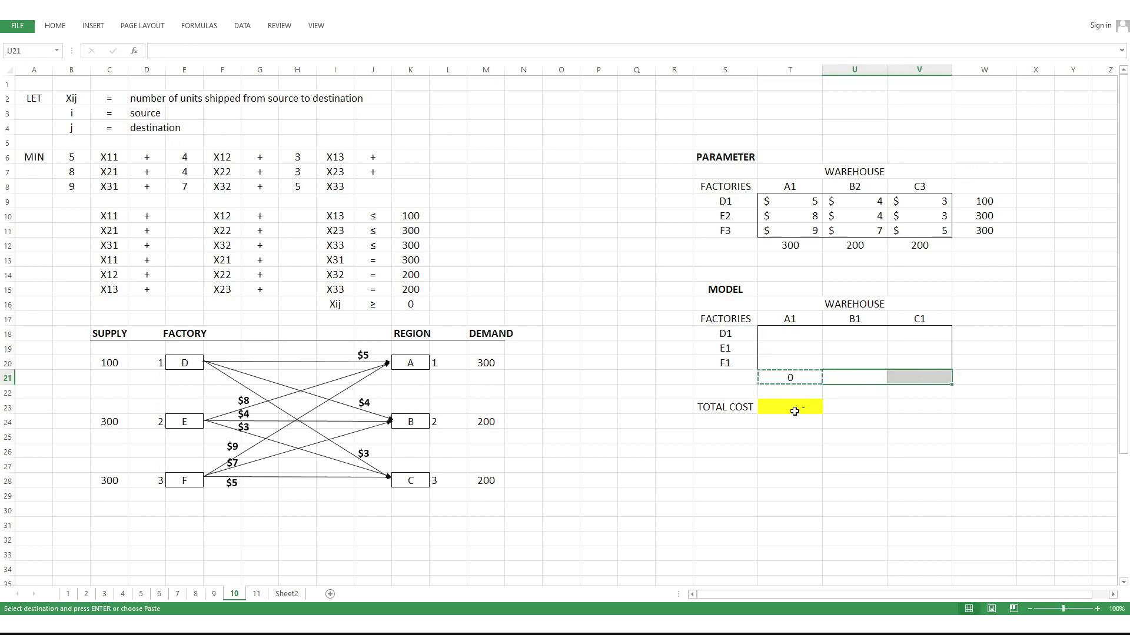
key(ctrl+v)
- Total factory D1's shipments in W18 of the model with =sum(T18:V18)
key(Right)
key(Up)
key(Up)
key(Right)
key(Escape)
key(Up)
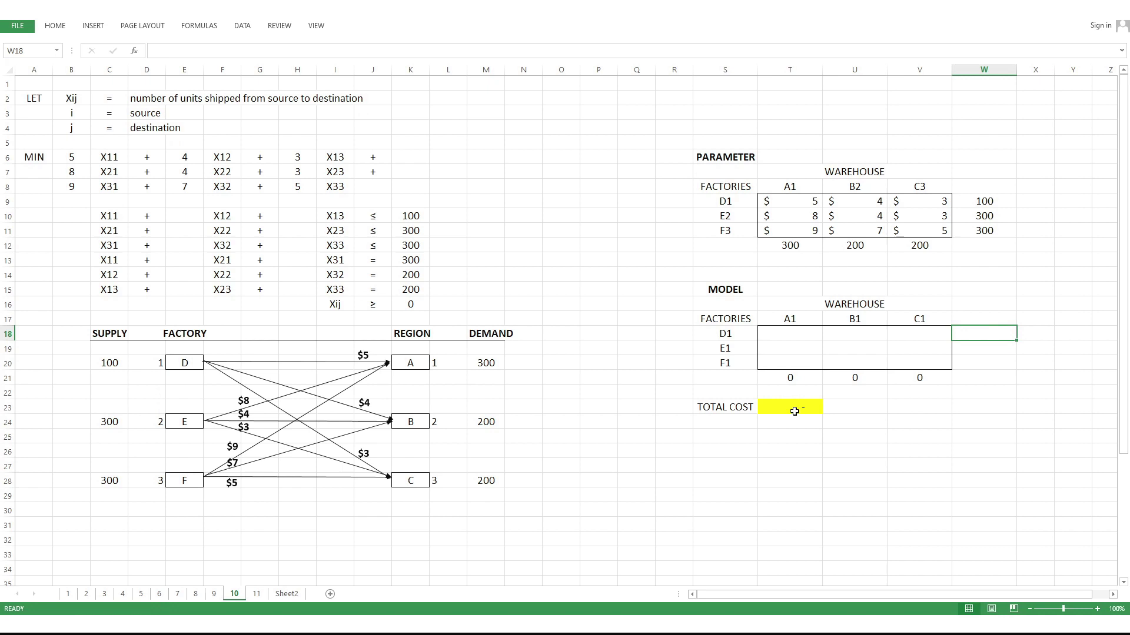
text(=sum()
key(Left)
key(shift+Left)
key(shift+Left)
key(shift+Left)
key(shift+Right)
key(Return)
- Copy the factory total formula from W18 to W19:W20 for factories E1 and F1
key(Up)
key(ctrl+c)
key(Down)
key(shift+Down)
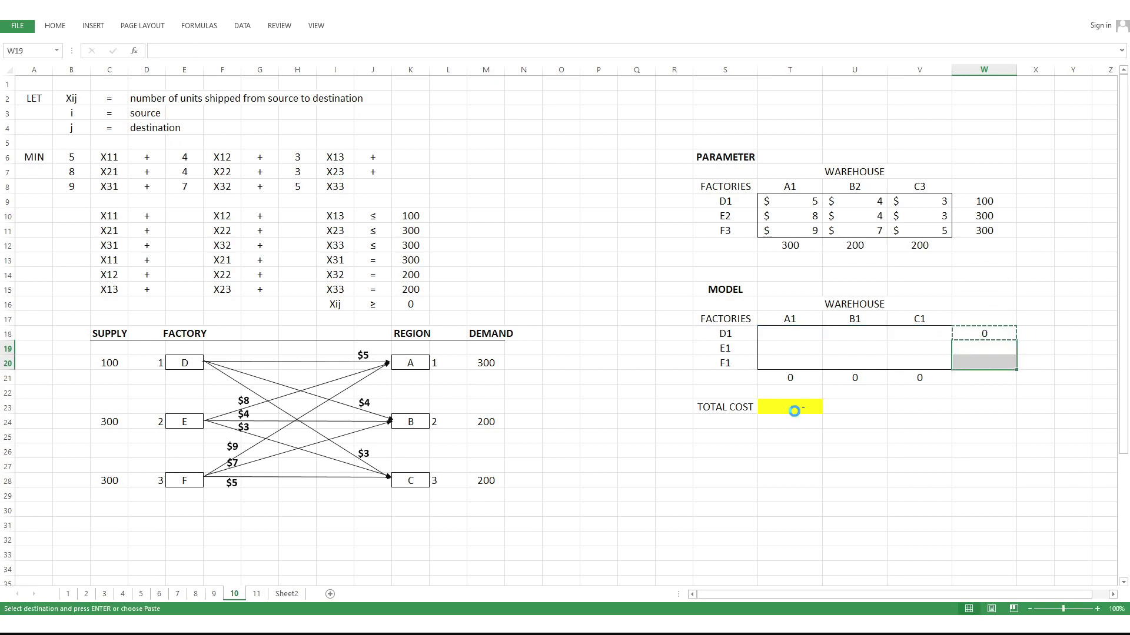
key(ctrl+v)
key(Escape)
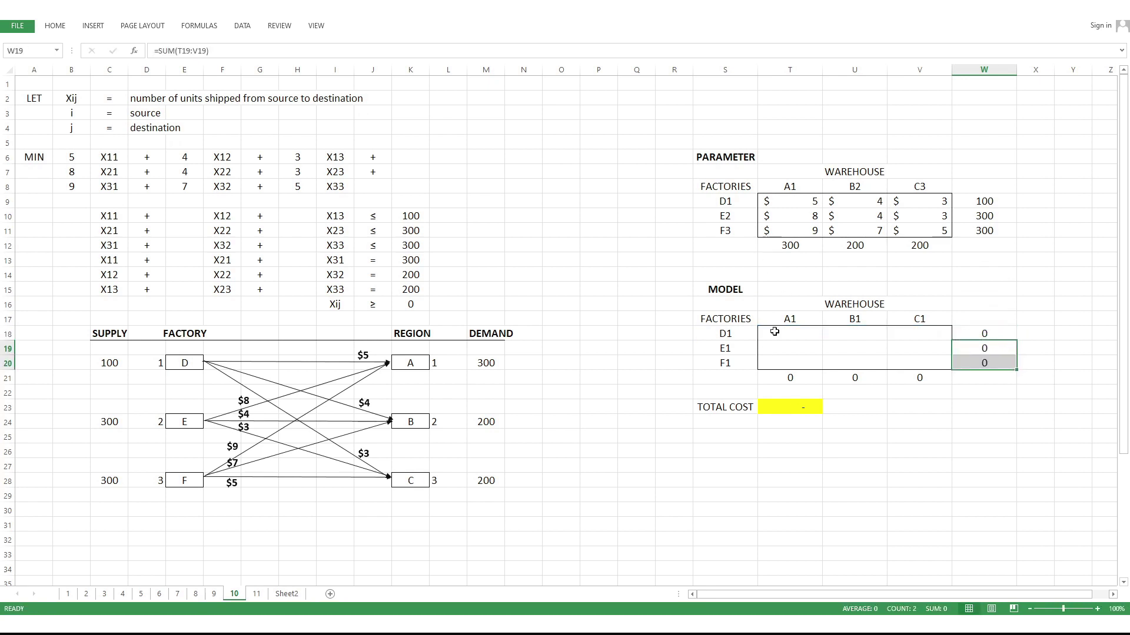
- Open Solver and set it to minimize total cost T23 by changing the shipment cells T18:V20
click(729, 453)
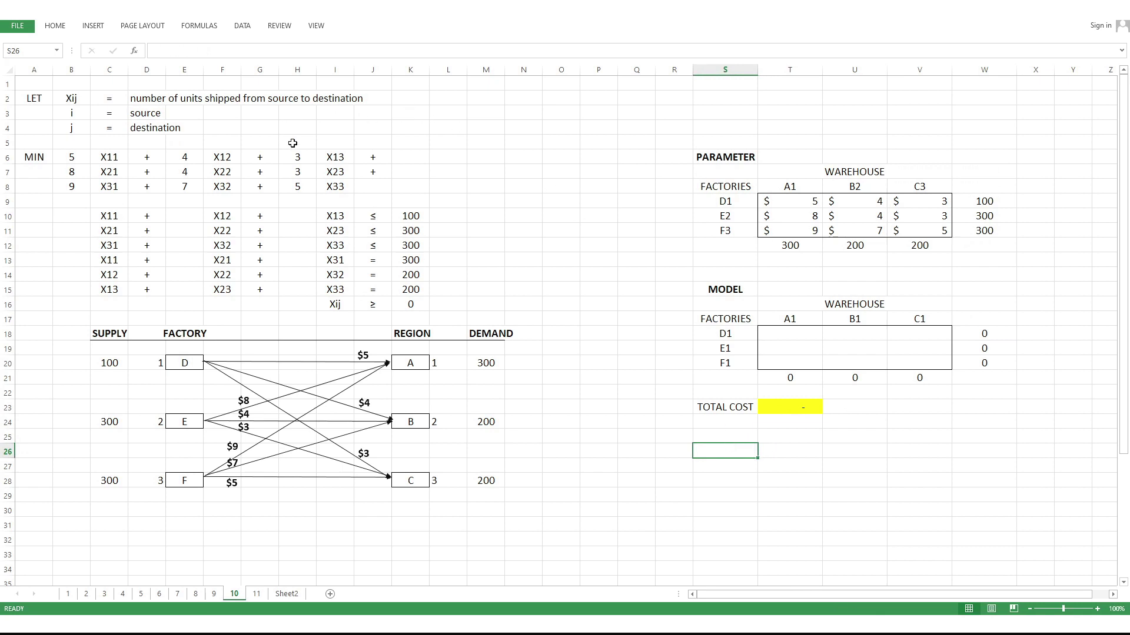
click(241, 26)
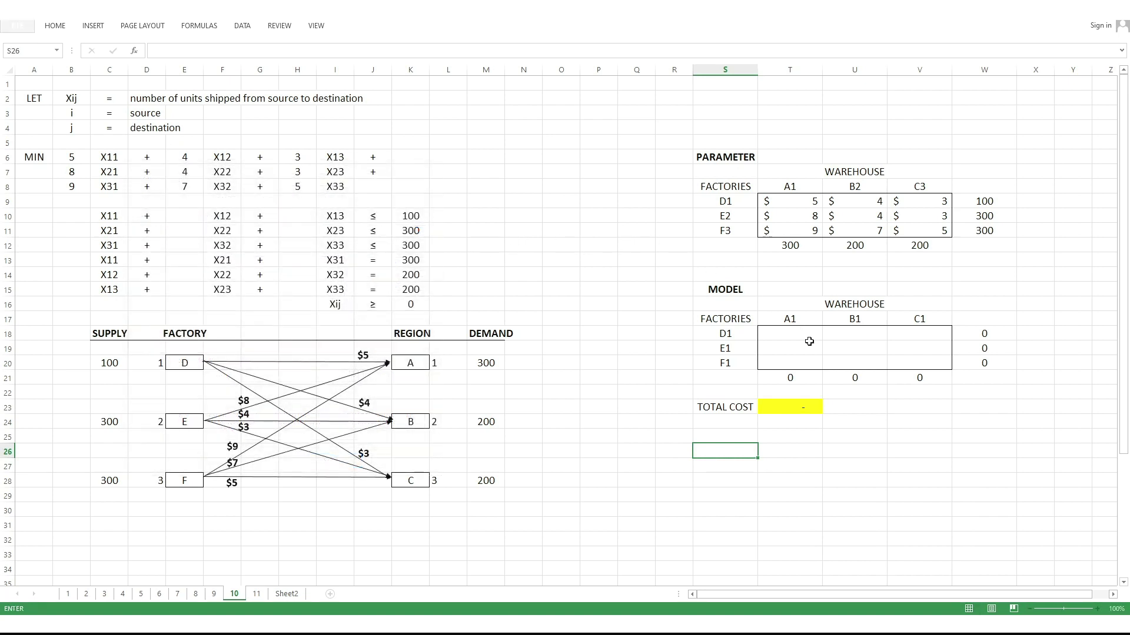
drag(788, 334, 927, 365)
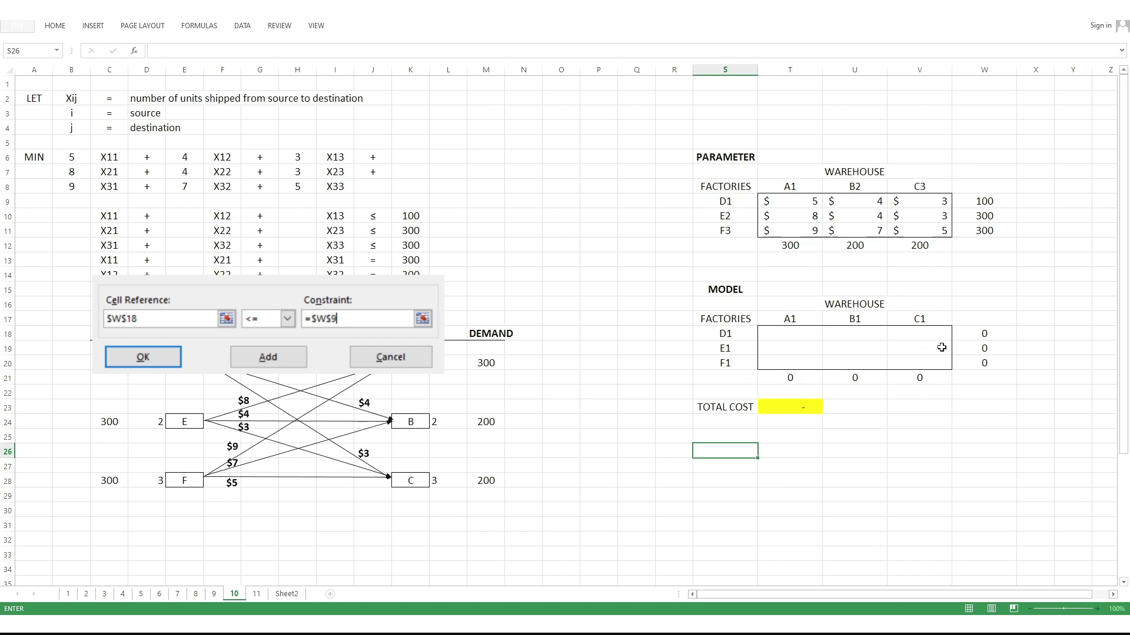
- Add the supply constraints W18 <= W9, W19 <= W10 and W20 <= W11 to the Solver model
click(983, 334)
click(987, 202)
key(Return)
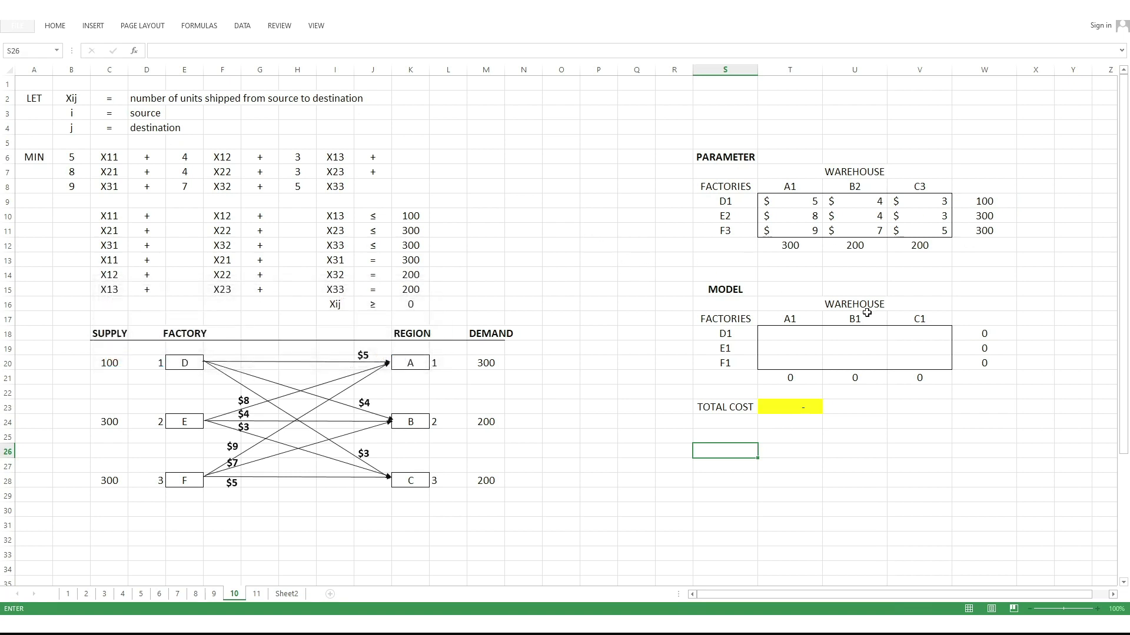
click(984, 348)
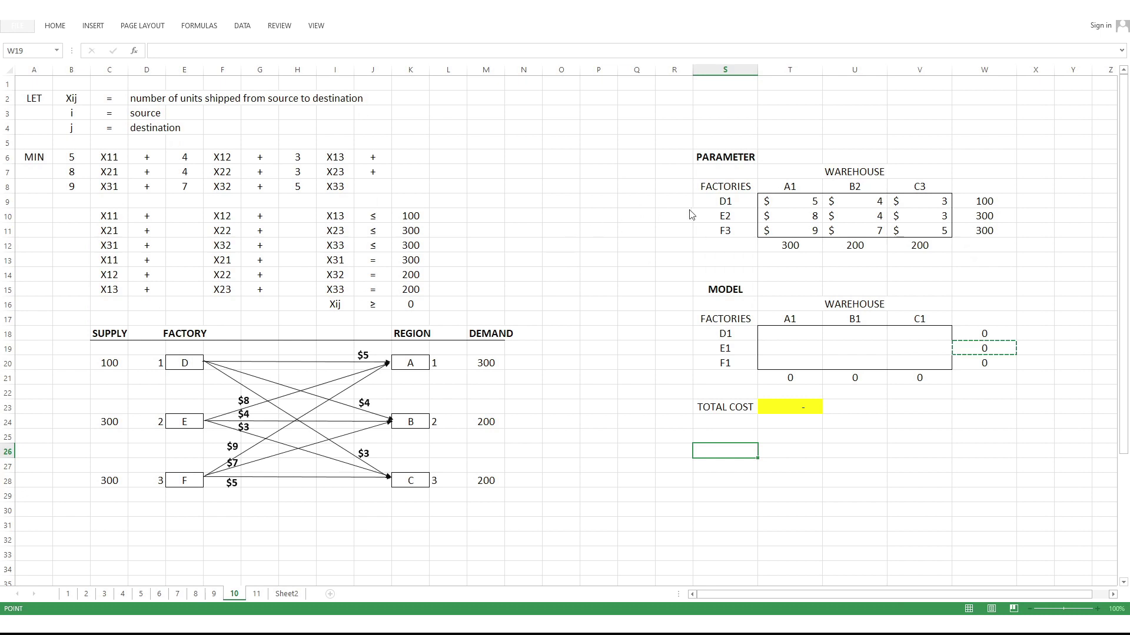
click(969, 216)
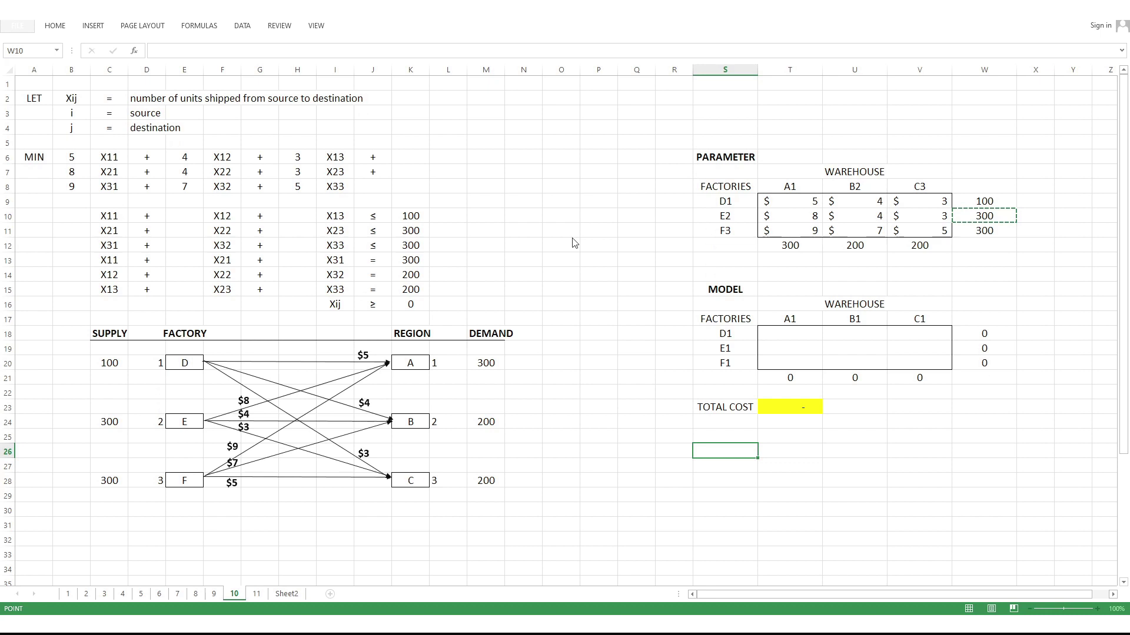
key(Escape)
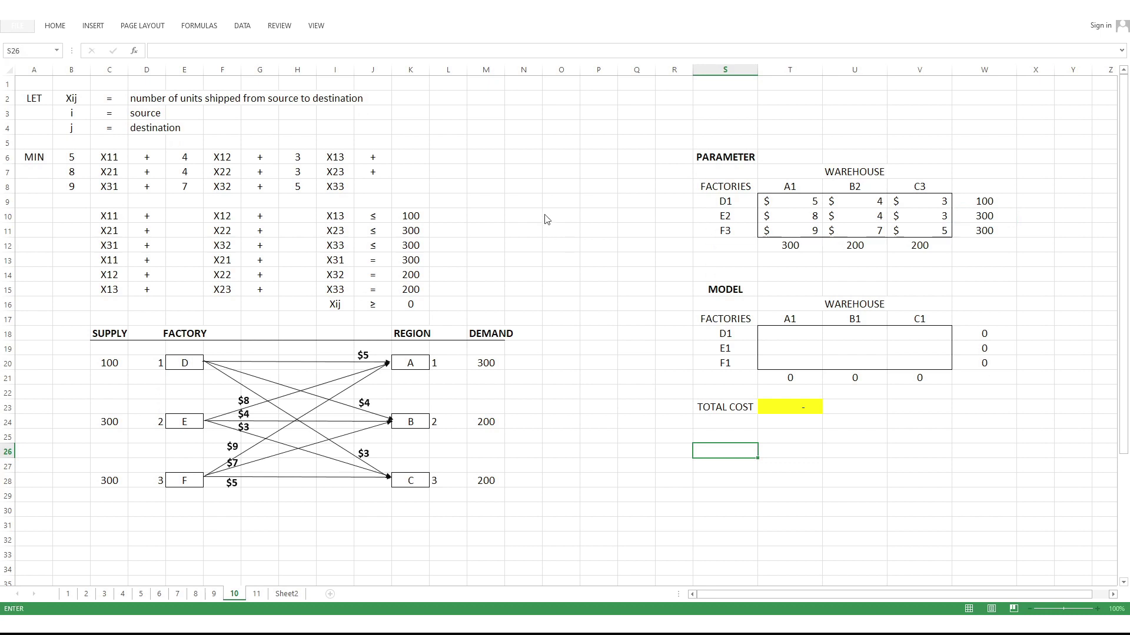
click(973, 359)
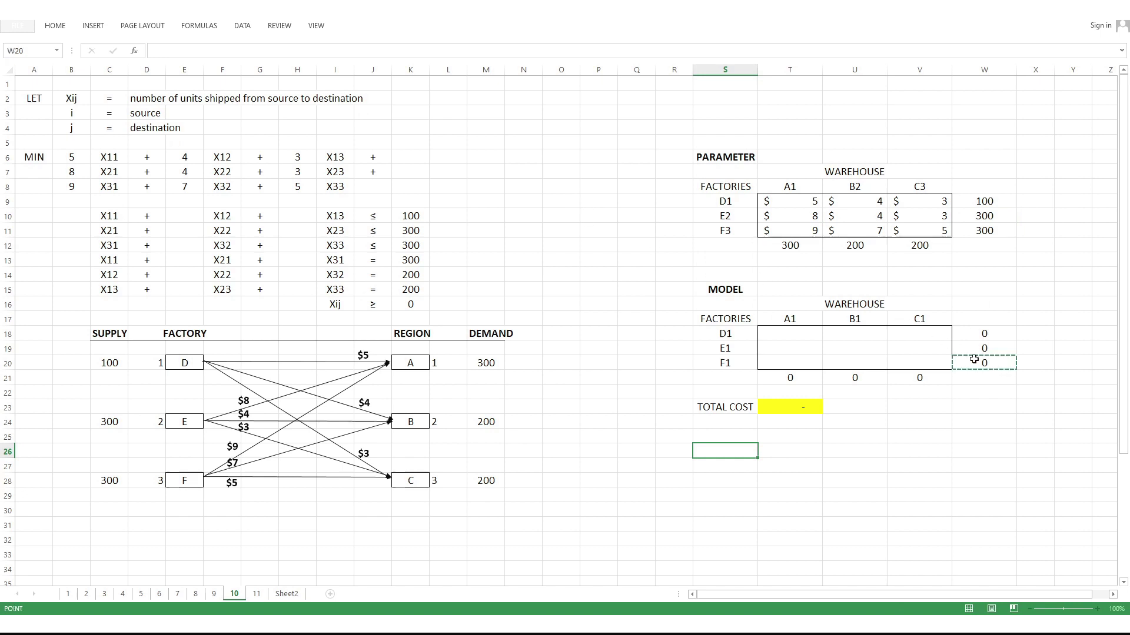
key(Escape)
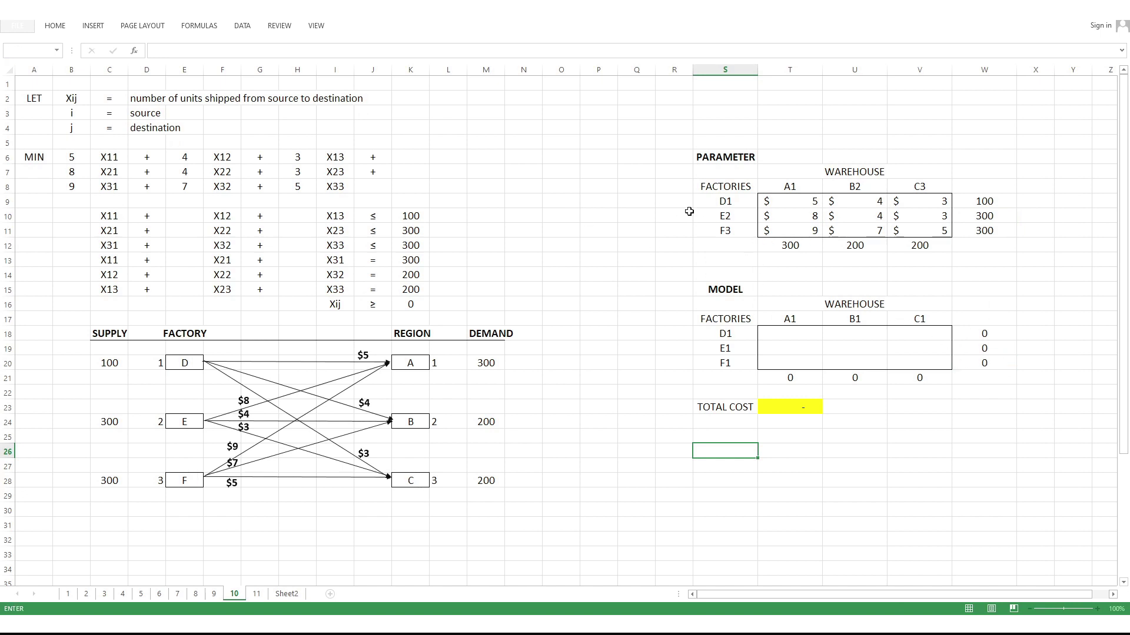
click(976, 229)
key(Escape)
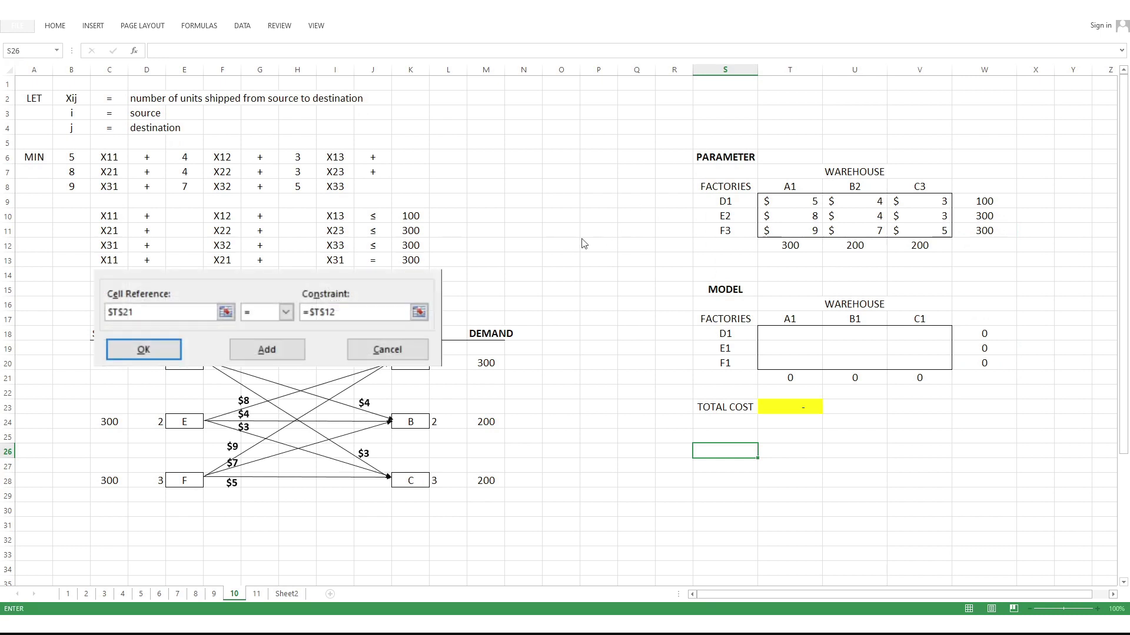
- Add the warehouse A1 demand constraint T21 = T12 to the Solver model
click(781, 379)
key(Tab)
click(784, 241)
key(Return)
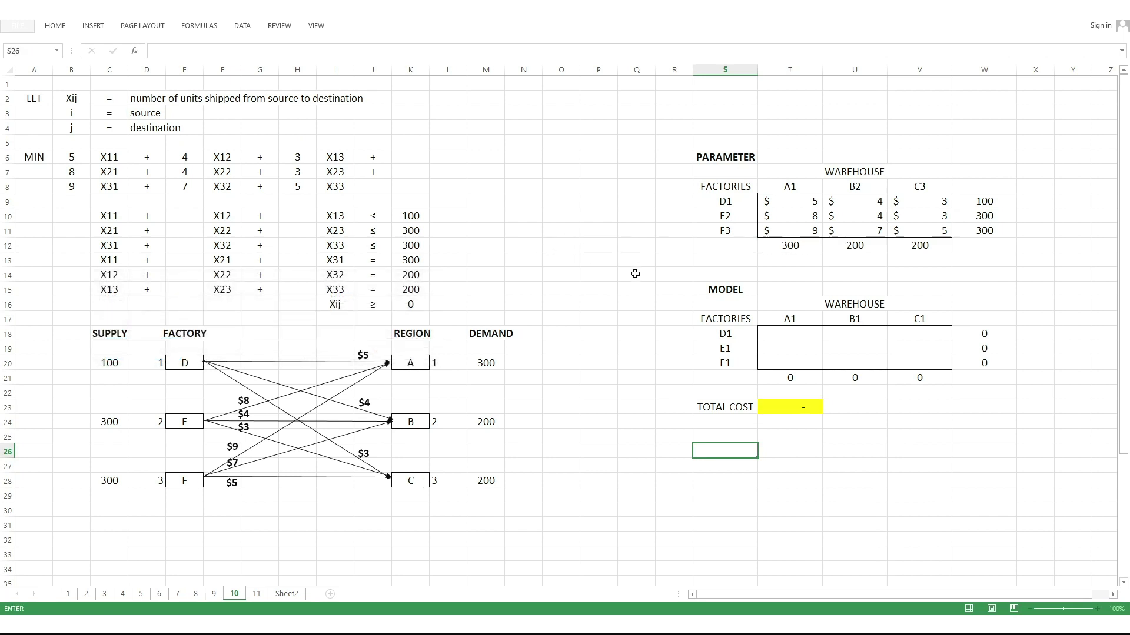
- Add the demand constraints U21 = U12 and V21 = V12 for warehouses B1 and C1 to the Solver model
click(840, 373)
key(Escape)
key(BackSpace)
click(862, 244)
key(BackSpace)
click(900, 377)
key(Escape)
text(=)
click(923, 244)
key(BackSpace)
key(Return)
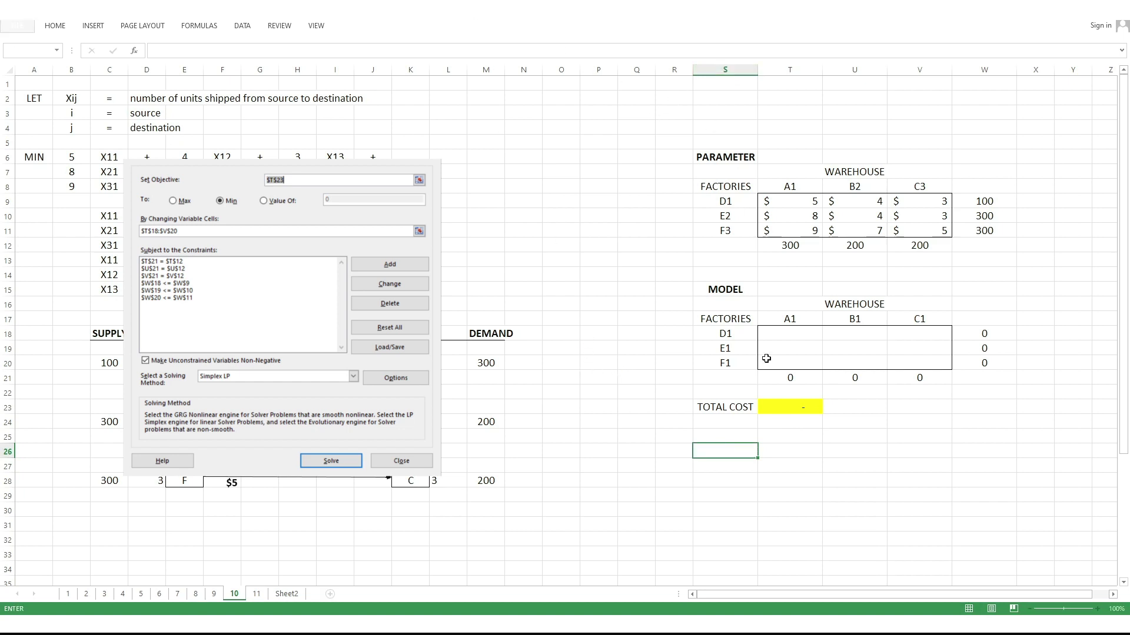
- Solve for the minimum total cost in T23 using Simplex LP with unconstrained variables kept non-negative
click(774, 407)
key(Escape)
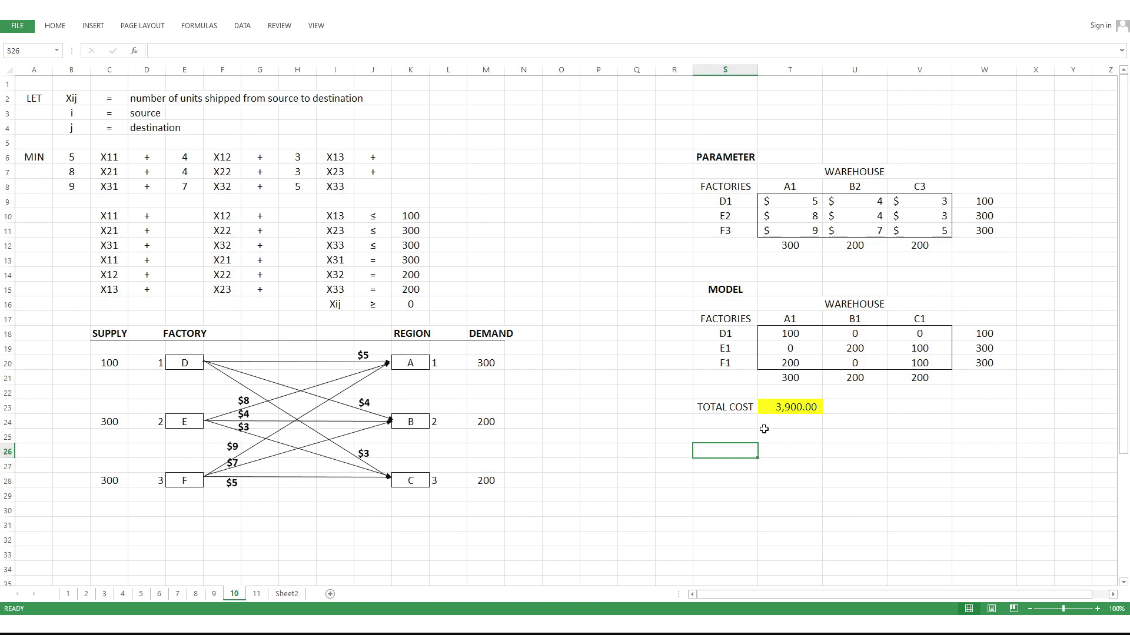
- Examine the solved shipment quantities from each factory to each warehouse in T18:V20
drag(777, 336, 910, 362)
click(729, 334)
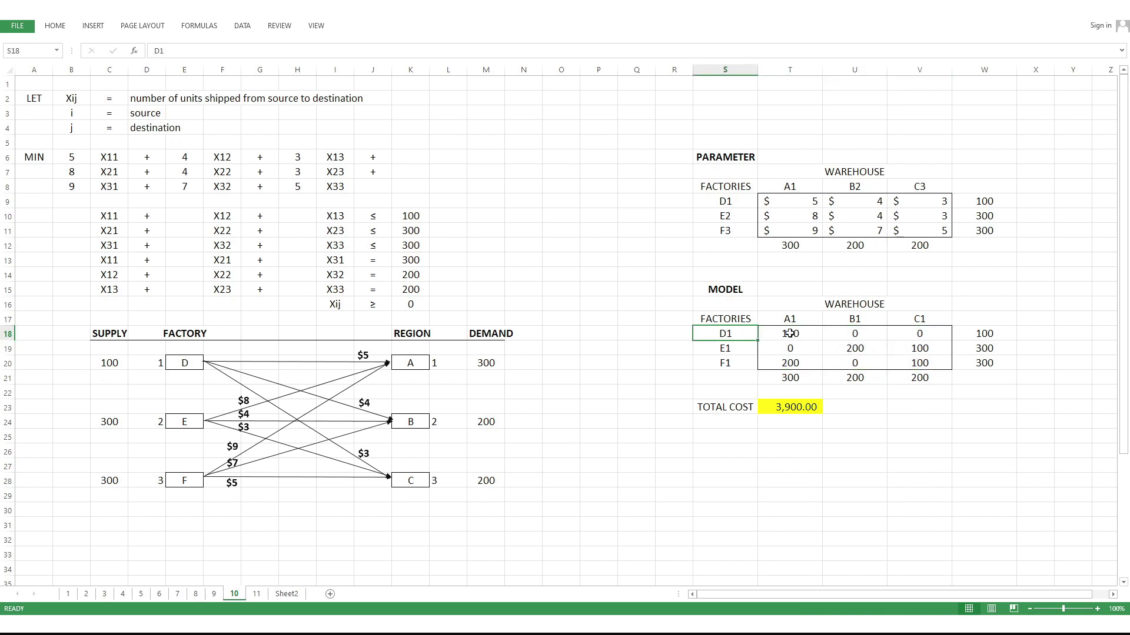
click(730, 352)
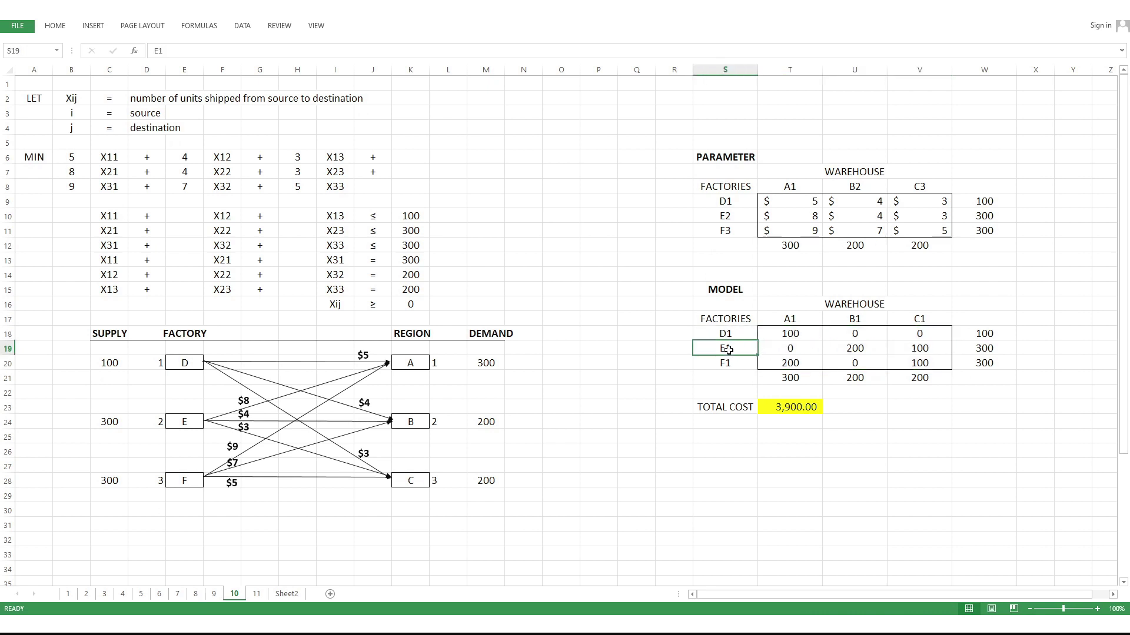
click(860, 352)
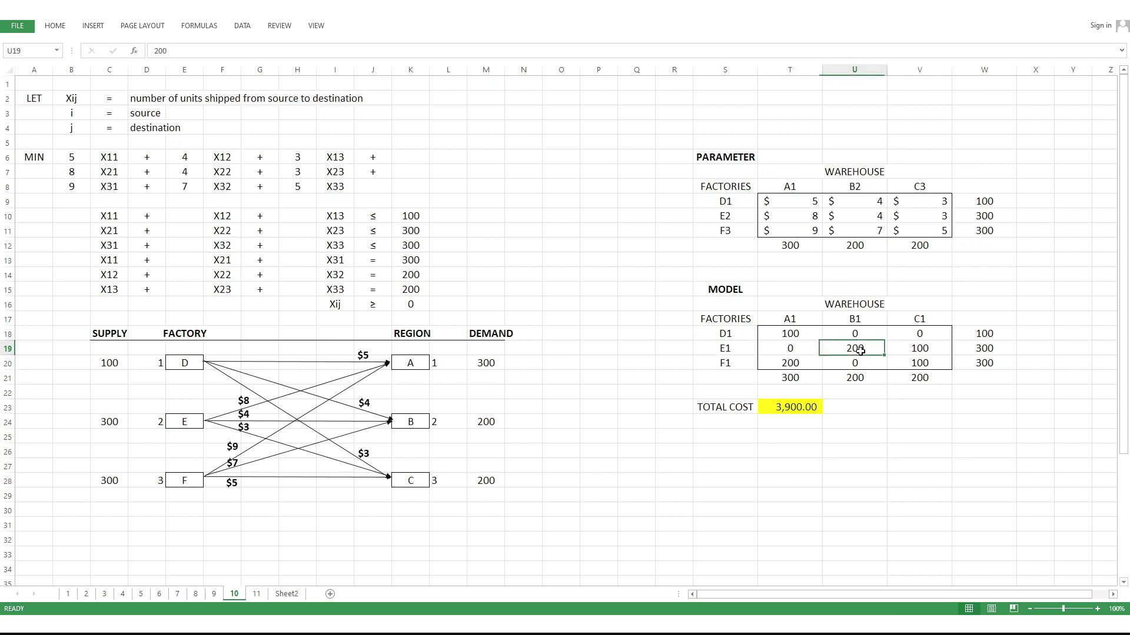
click(738, 351)
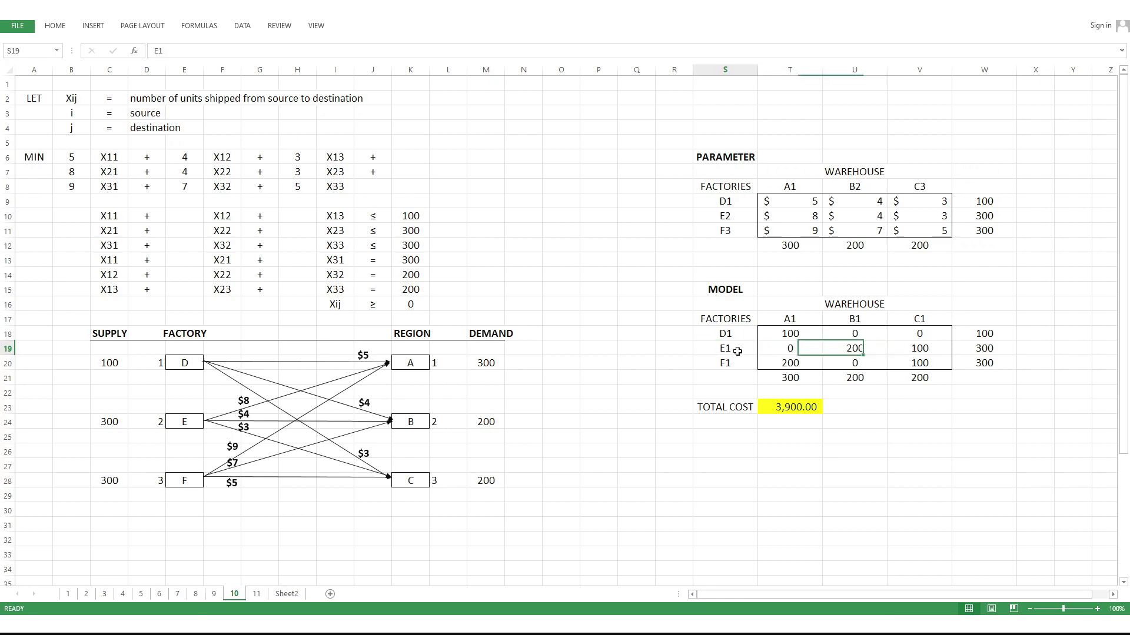
click(917, 361)
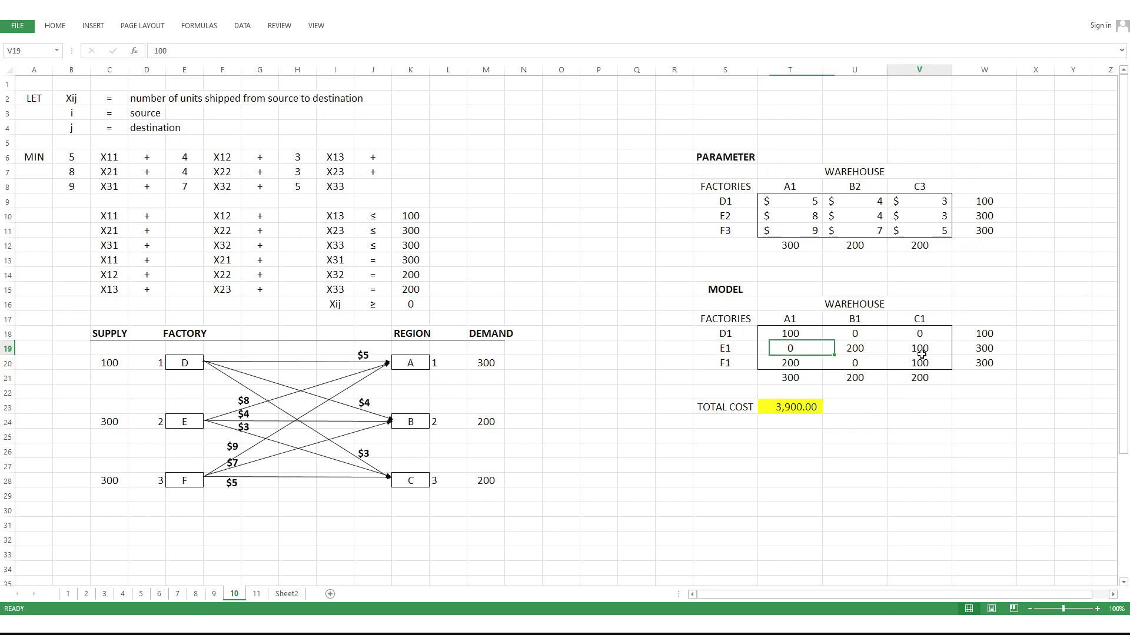
click(743, 362)
click(736, 363)
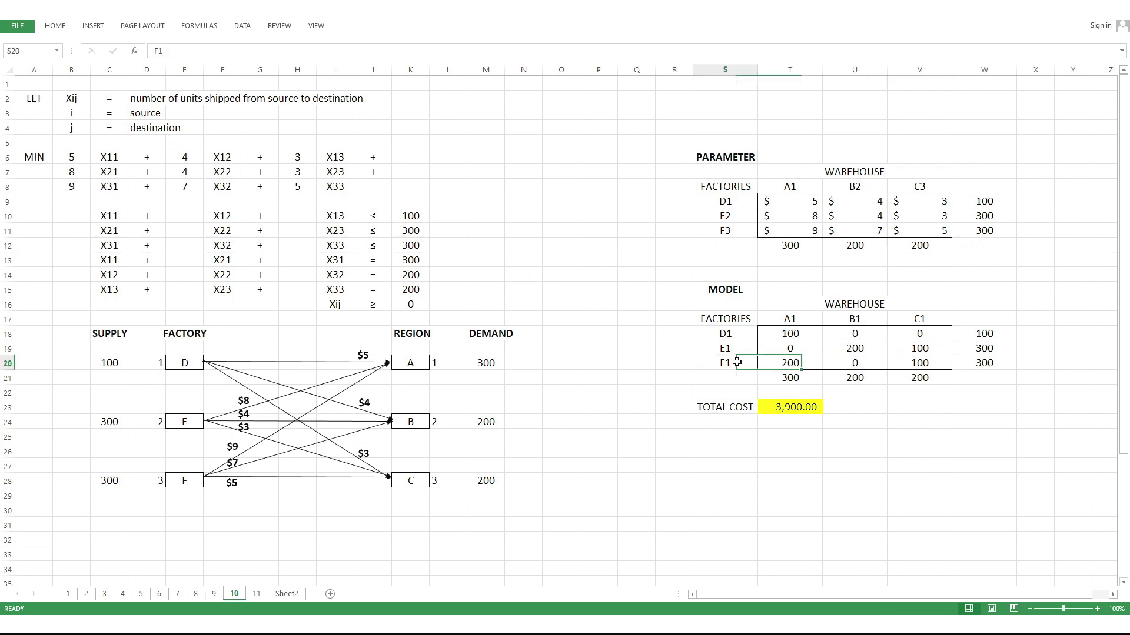
click(925, 365)
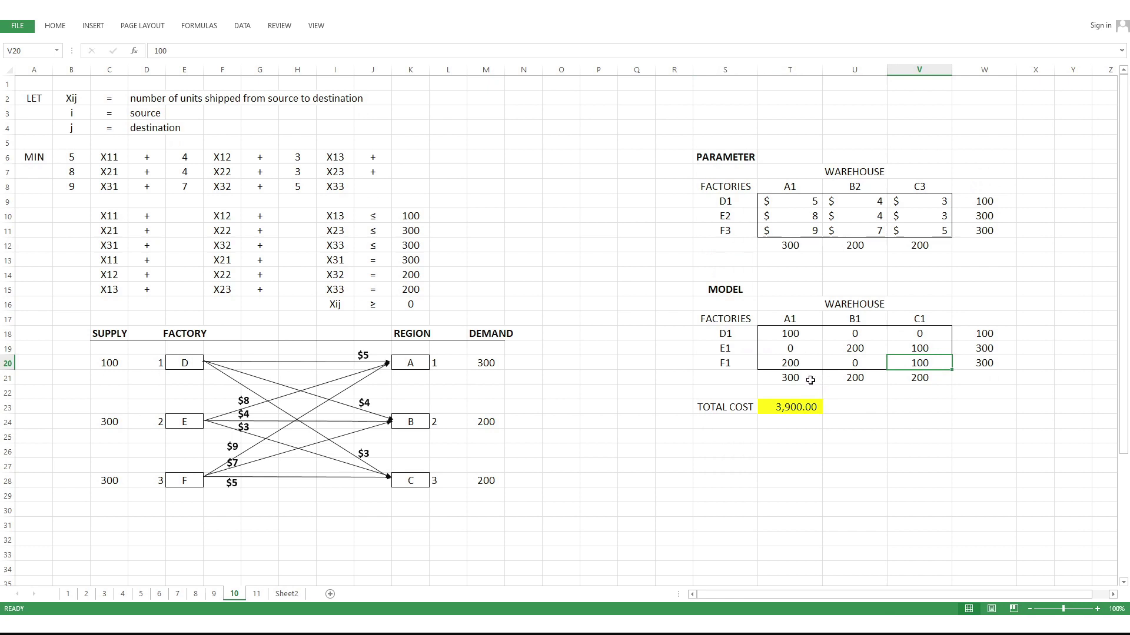
- Check the model's factory totals in W18:W20 and warehouse totals in T21:V21 against the supply and demand in the parameter table
click(977, 335)
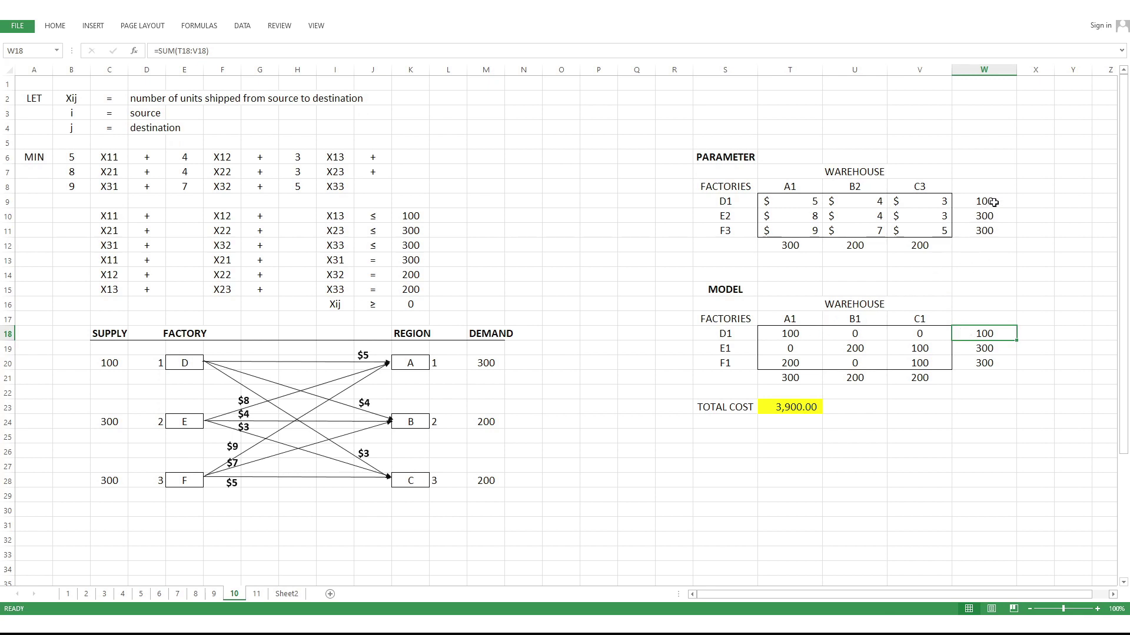
click(993, 202)
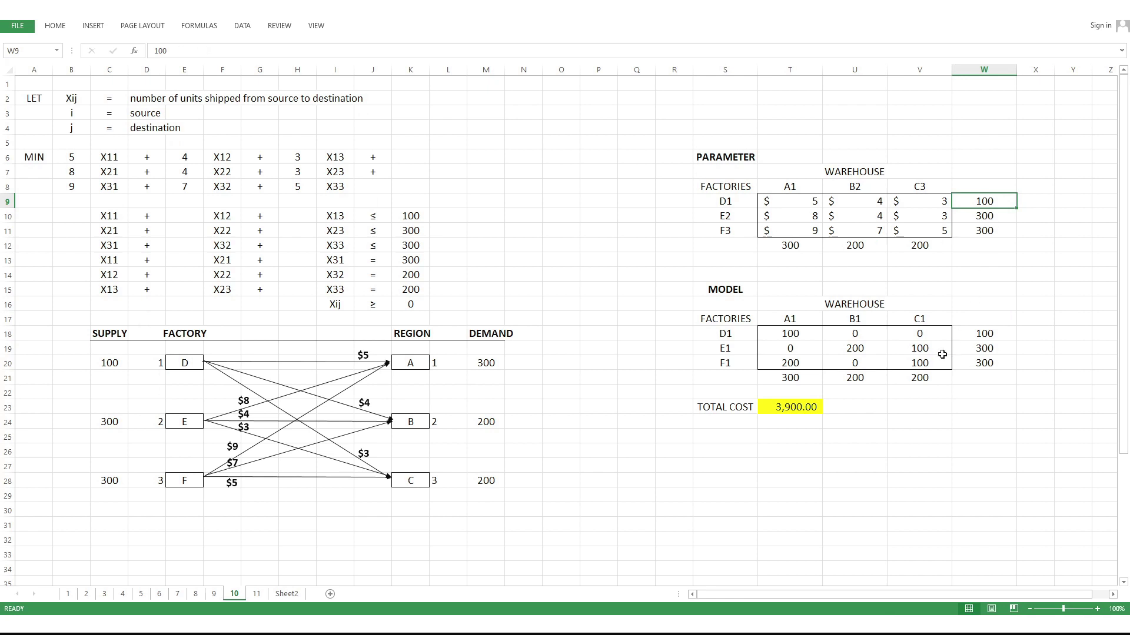
click(979, 351)
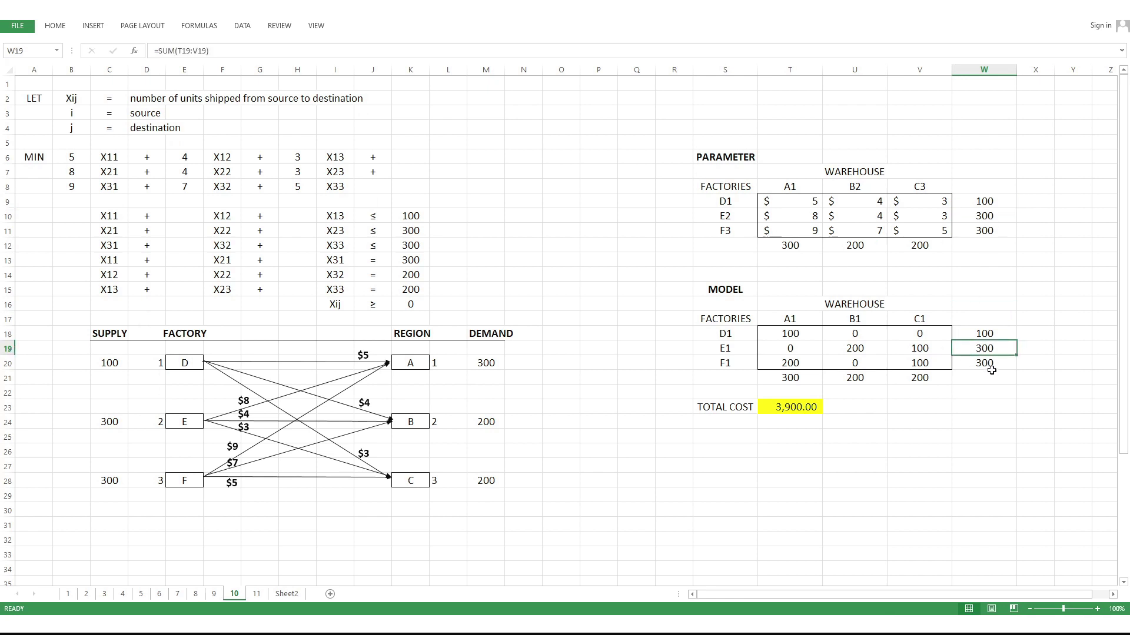
click(991, 367)
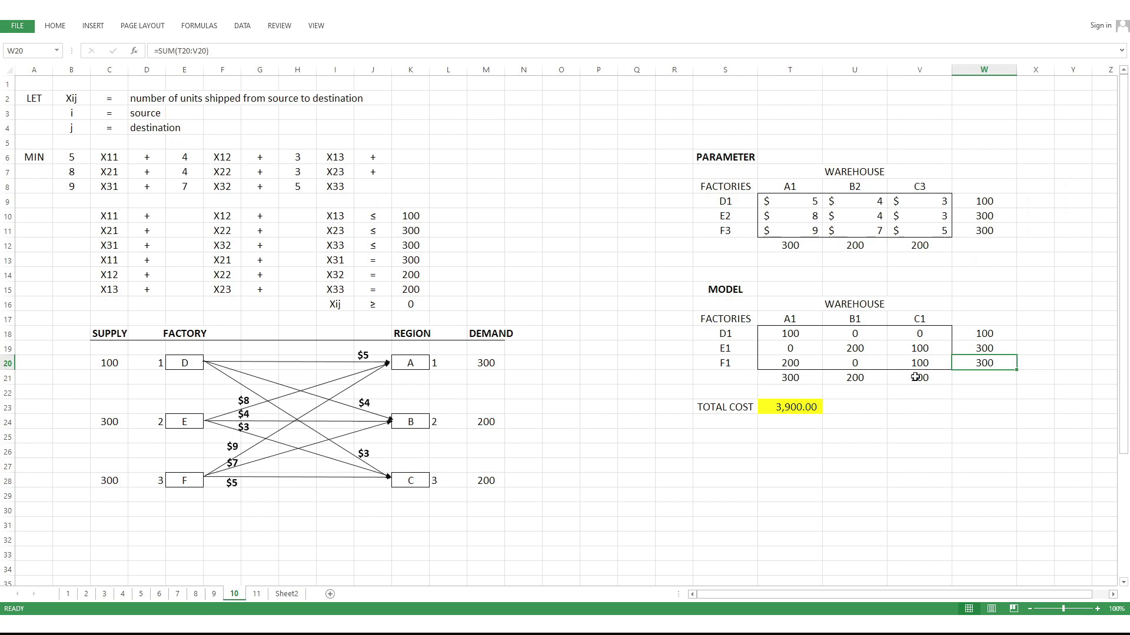
click(784, 381)
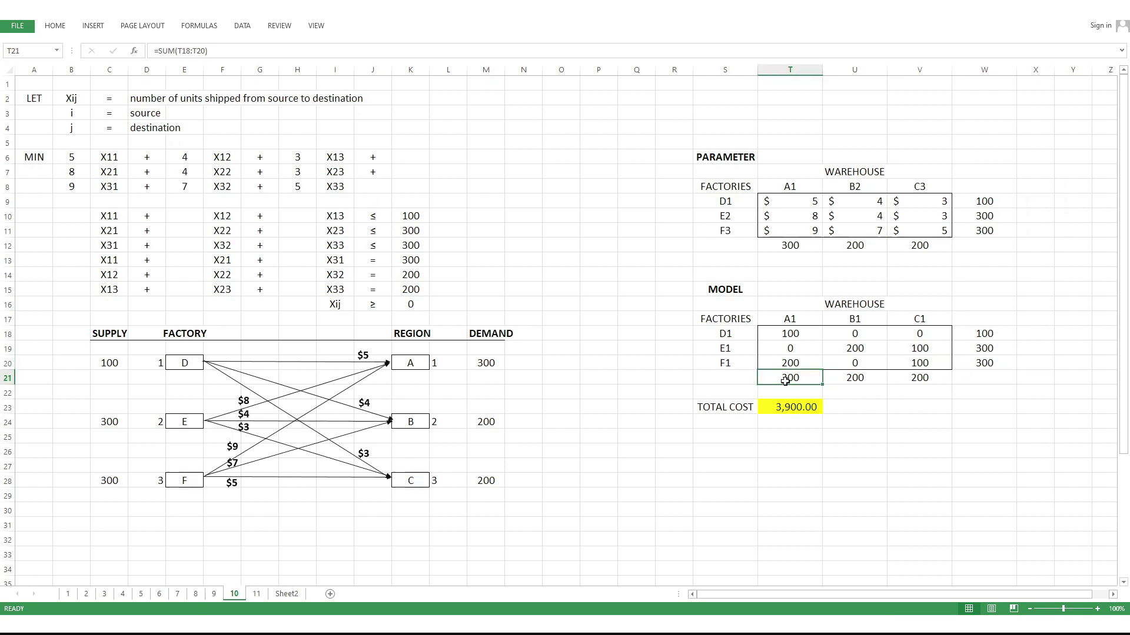
click(865, 379)
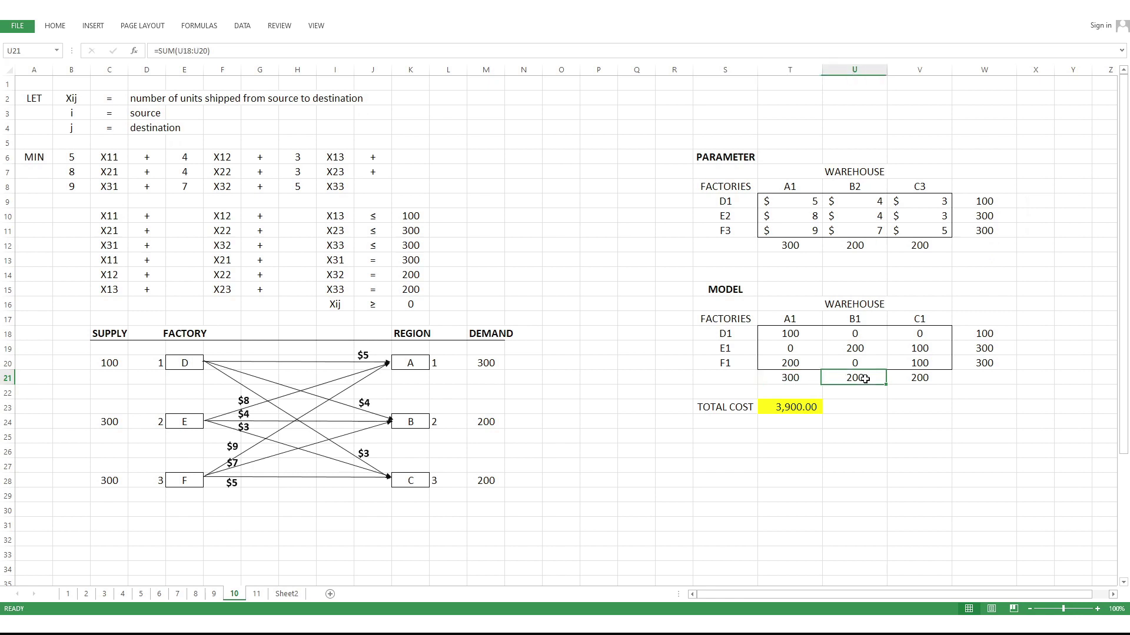
click(924, 379)
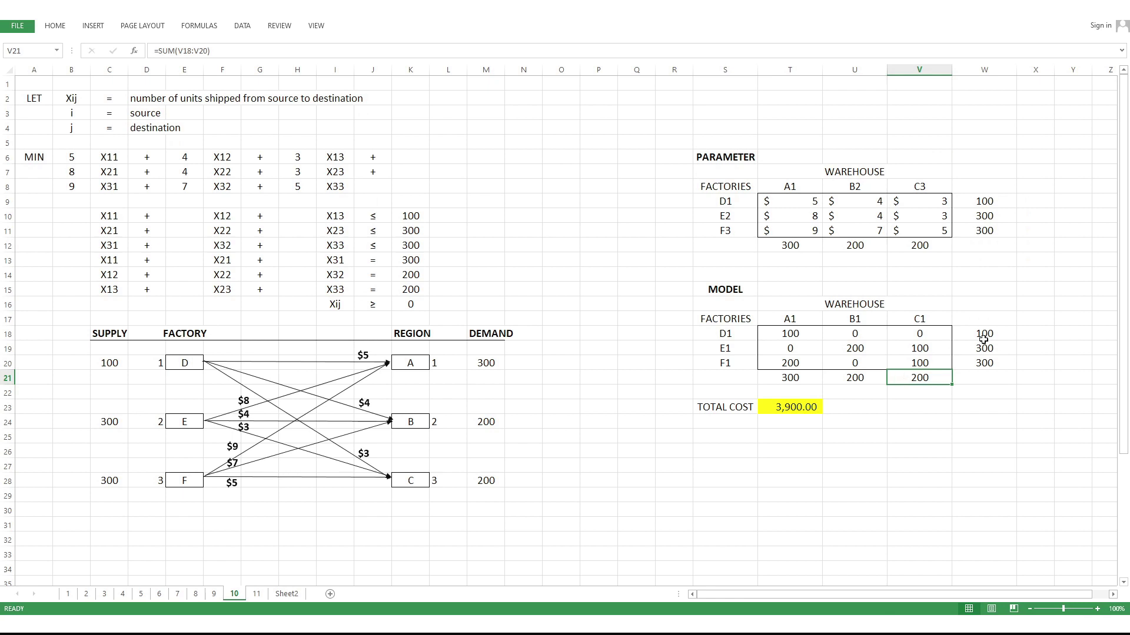
click(768, 333)
drag(768, 333, 908, 364)
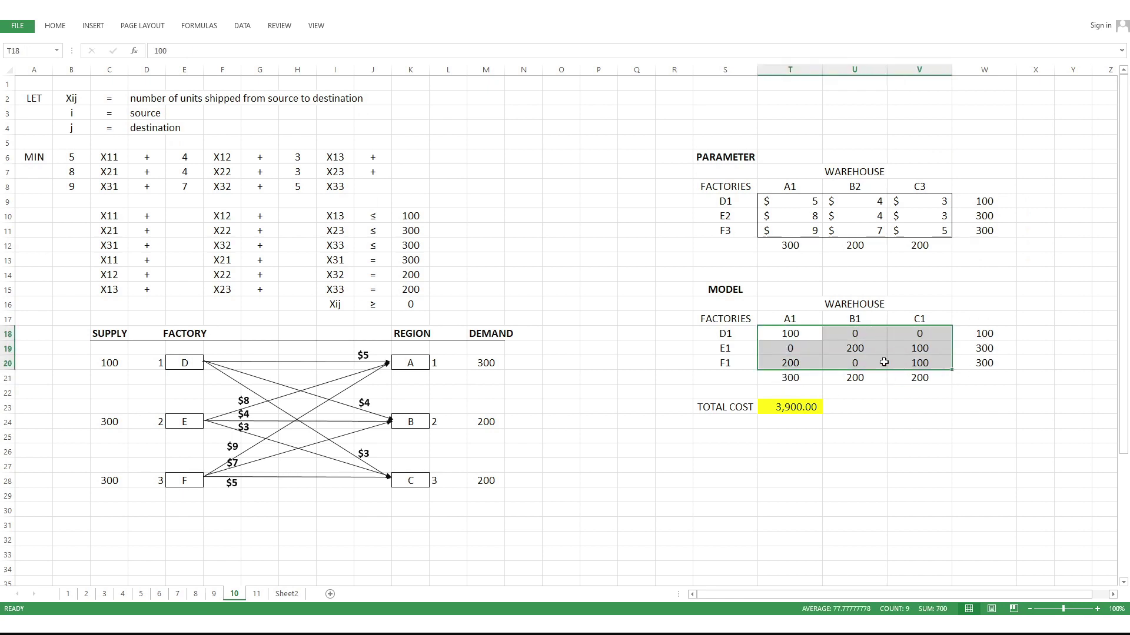